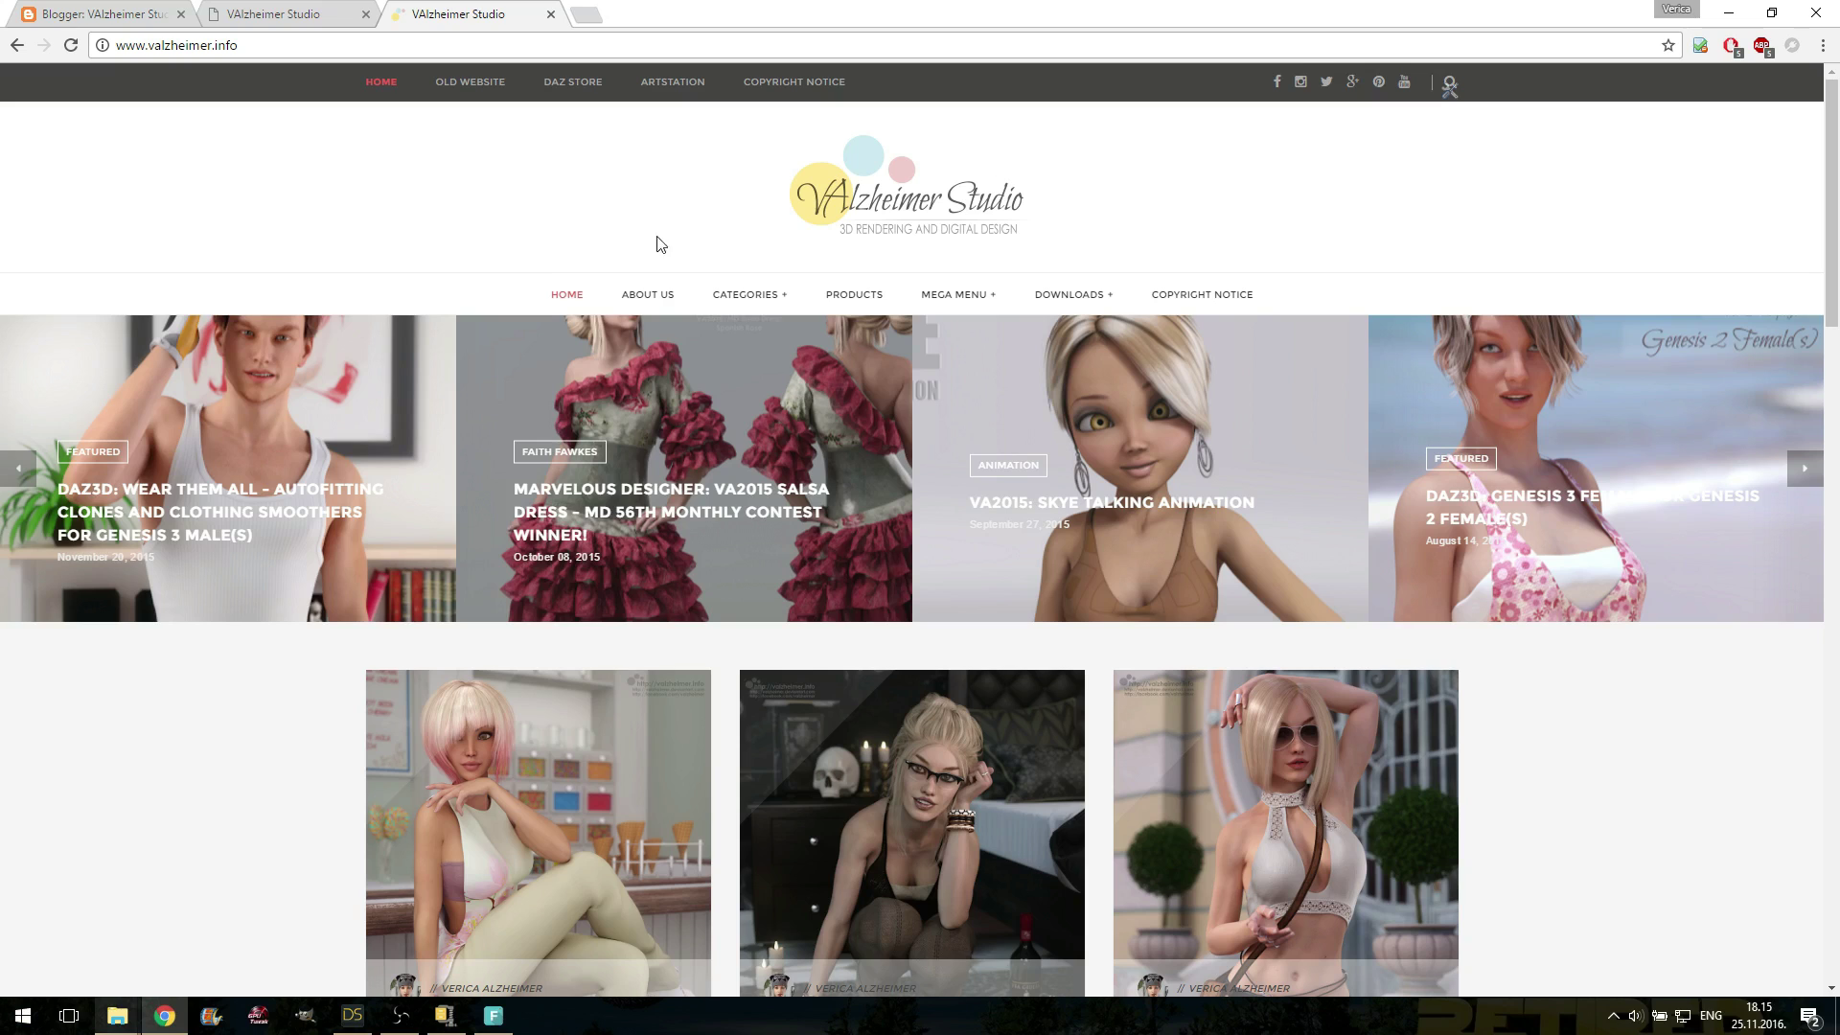
Check the VAlzheimer Studio site address and scroll the RGB HDRI Soft Lights post.
click(264, 42)
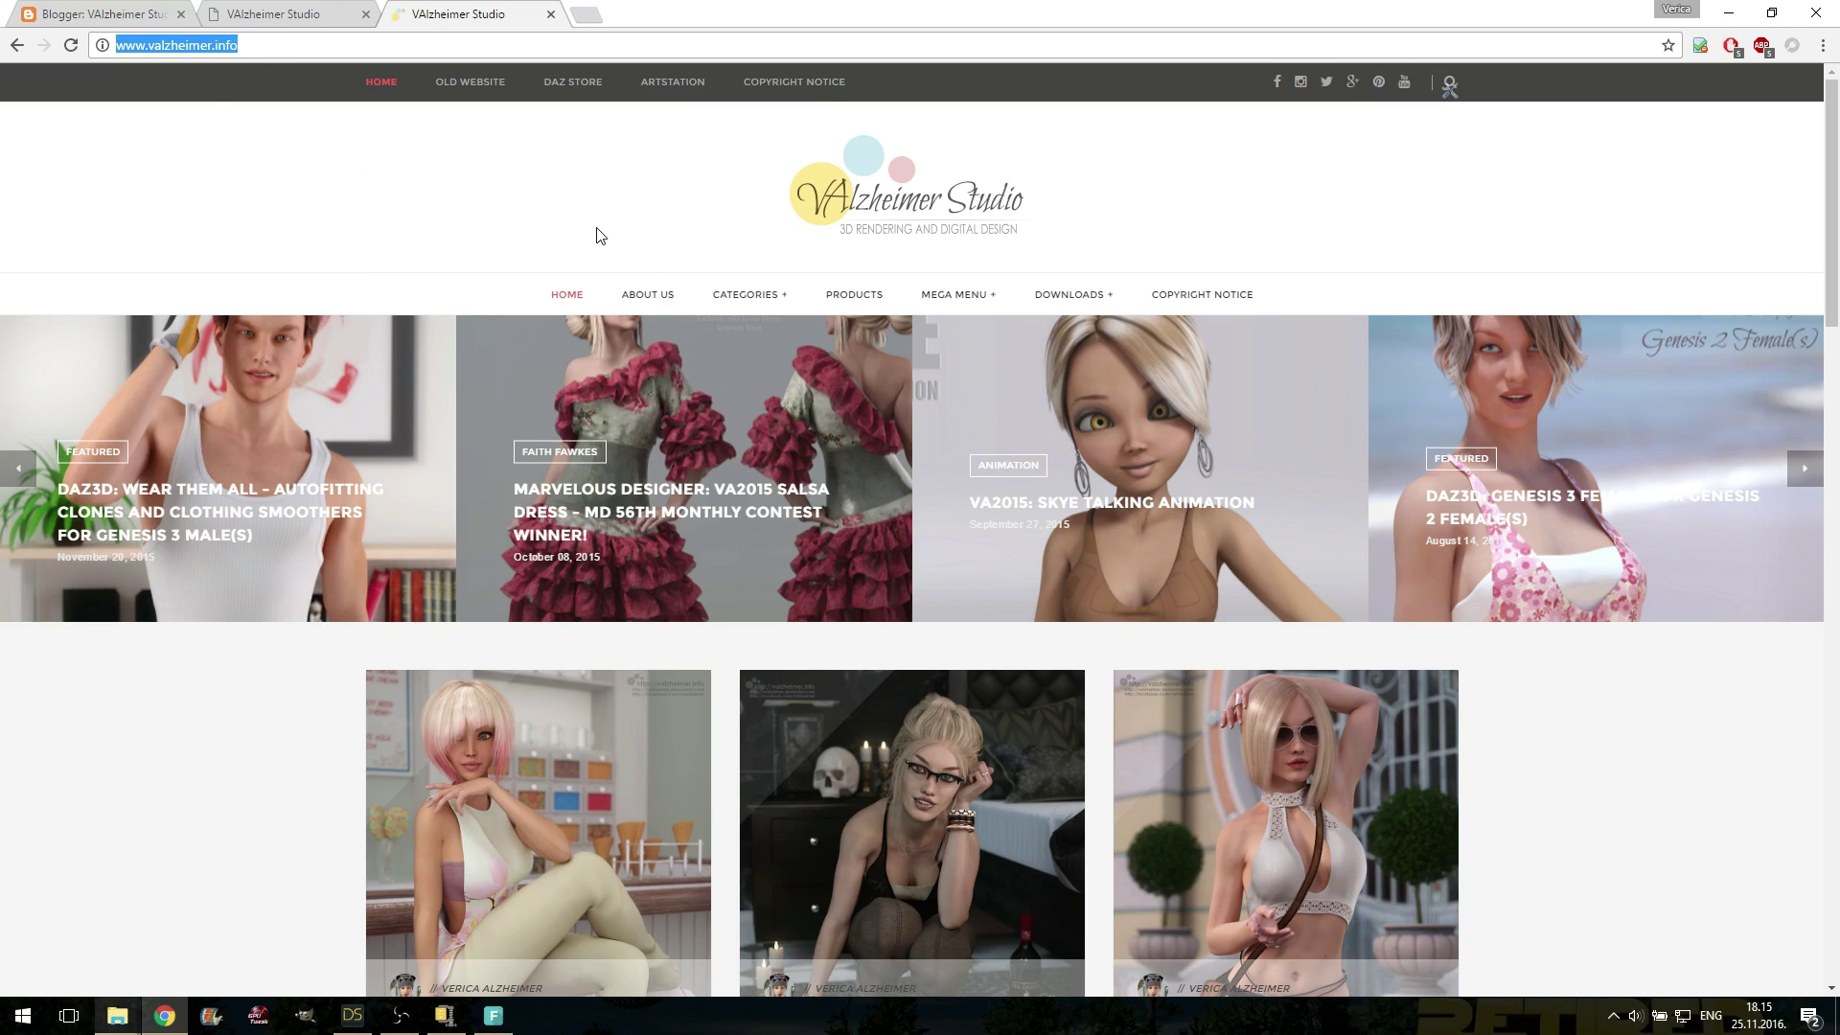
click(1531, 192)
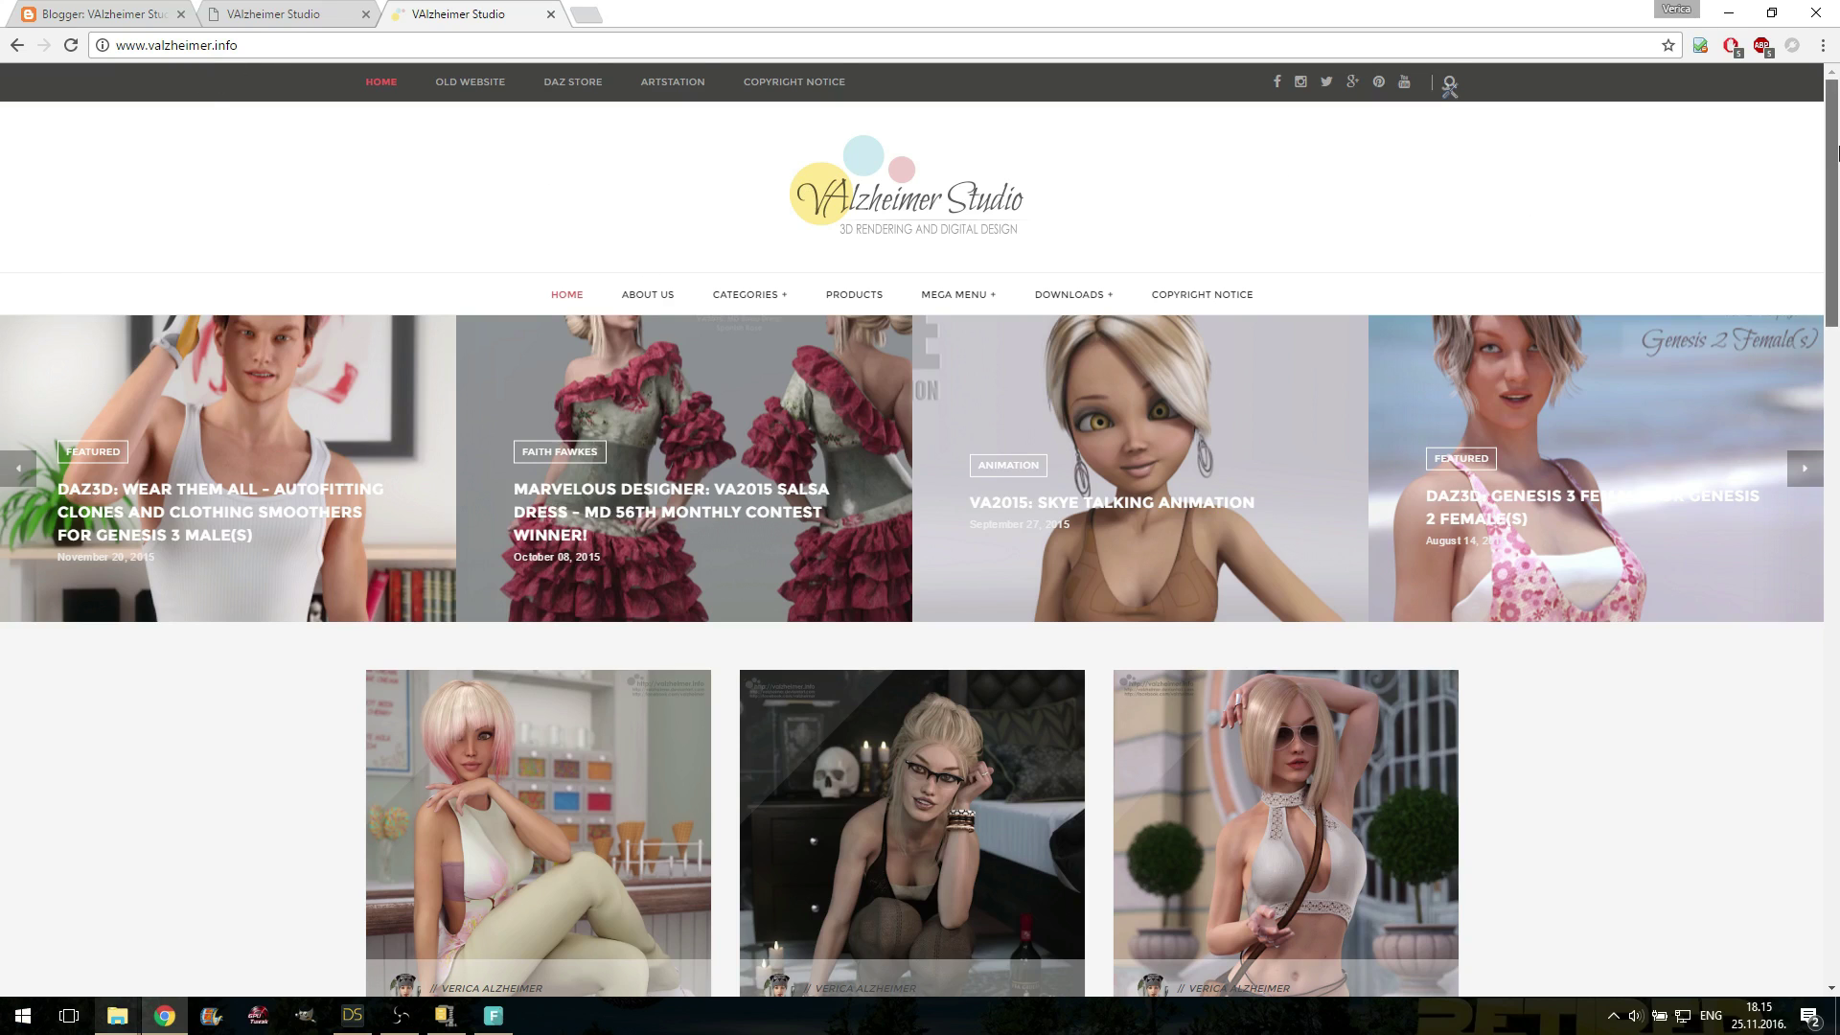
scroll(1837, 178, down, 1)
drag(1837, 179, 1837, 139)
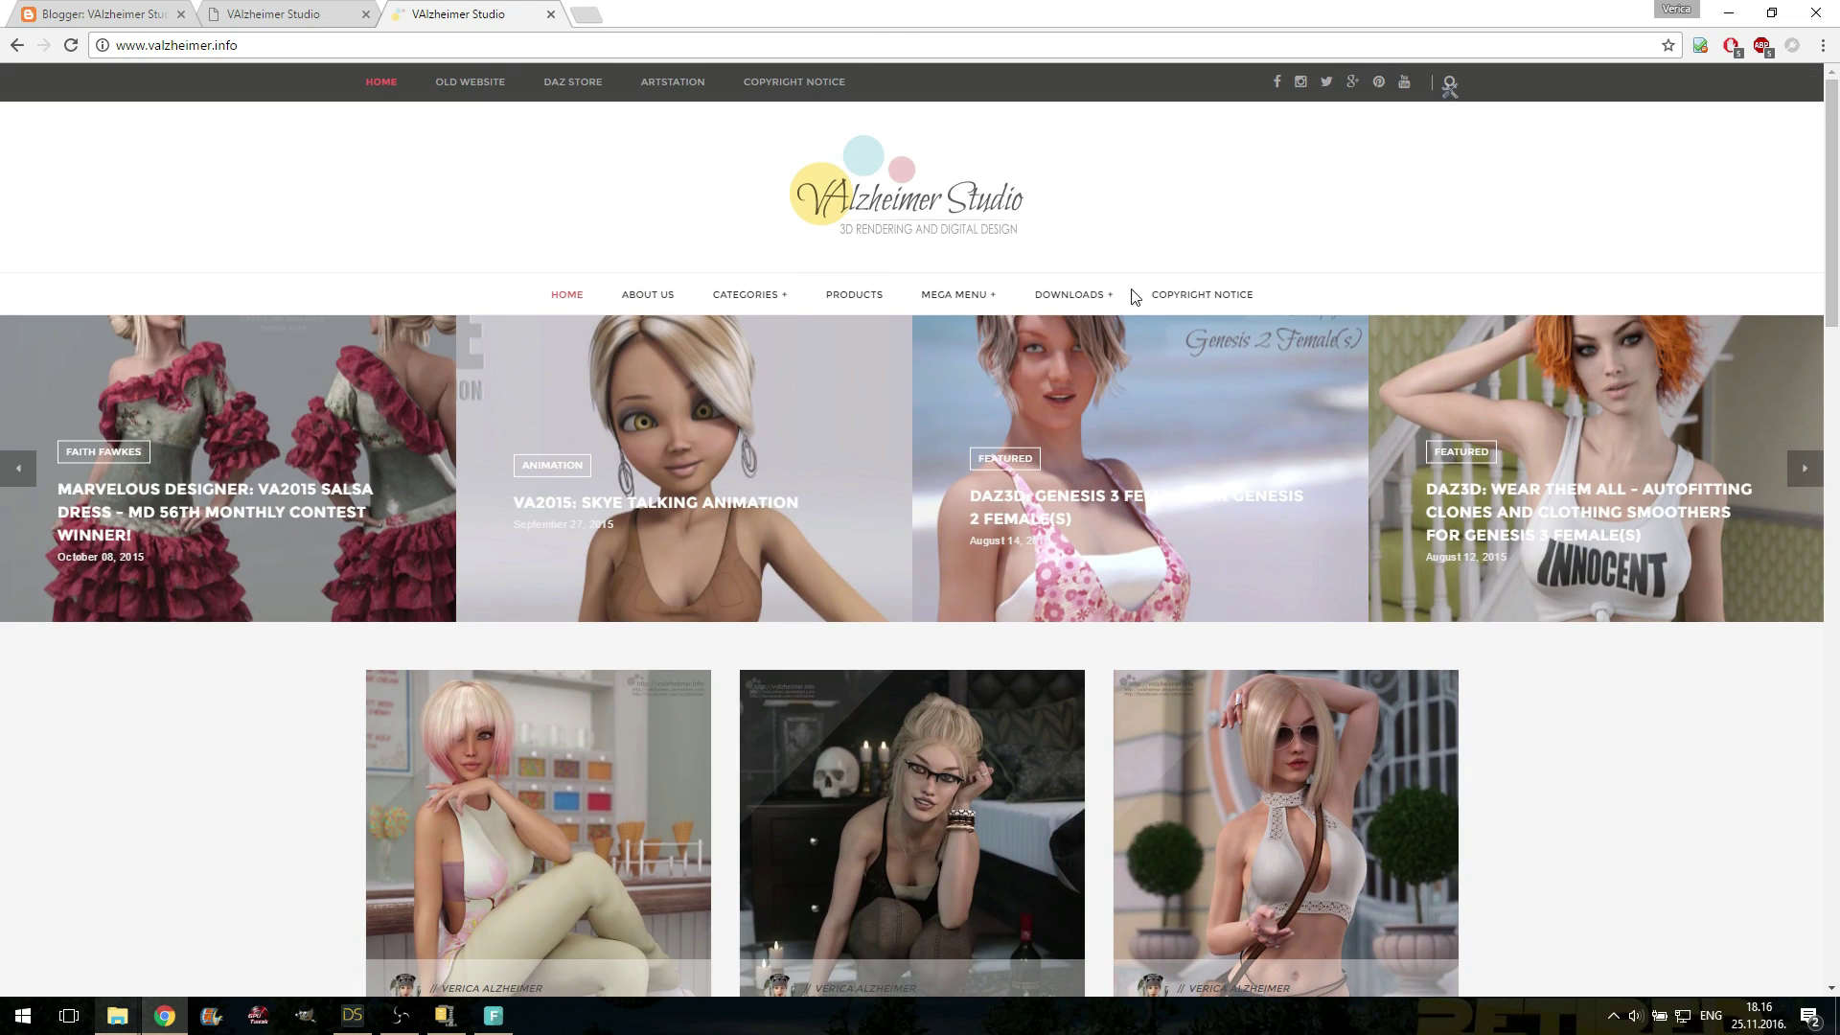
Open Downloads > Freebies in a new tab, browse it, and return to the RGB HDRI post.
middle_click(1080, 335)
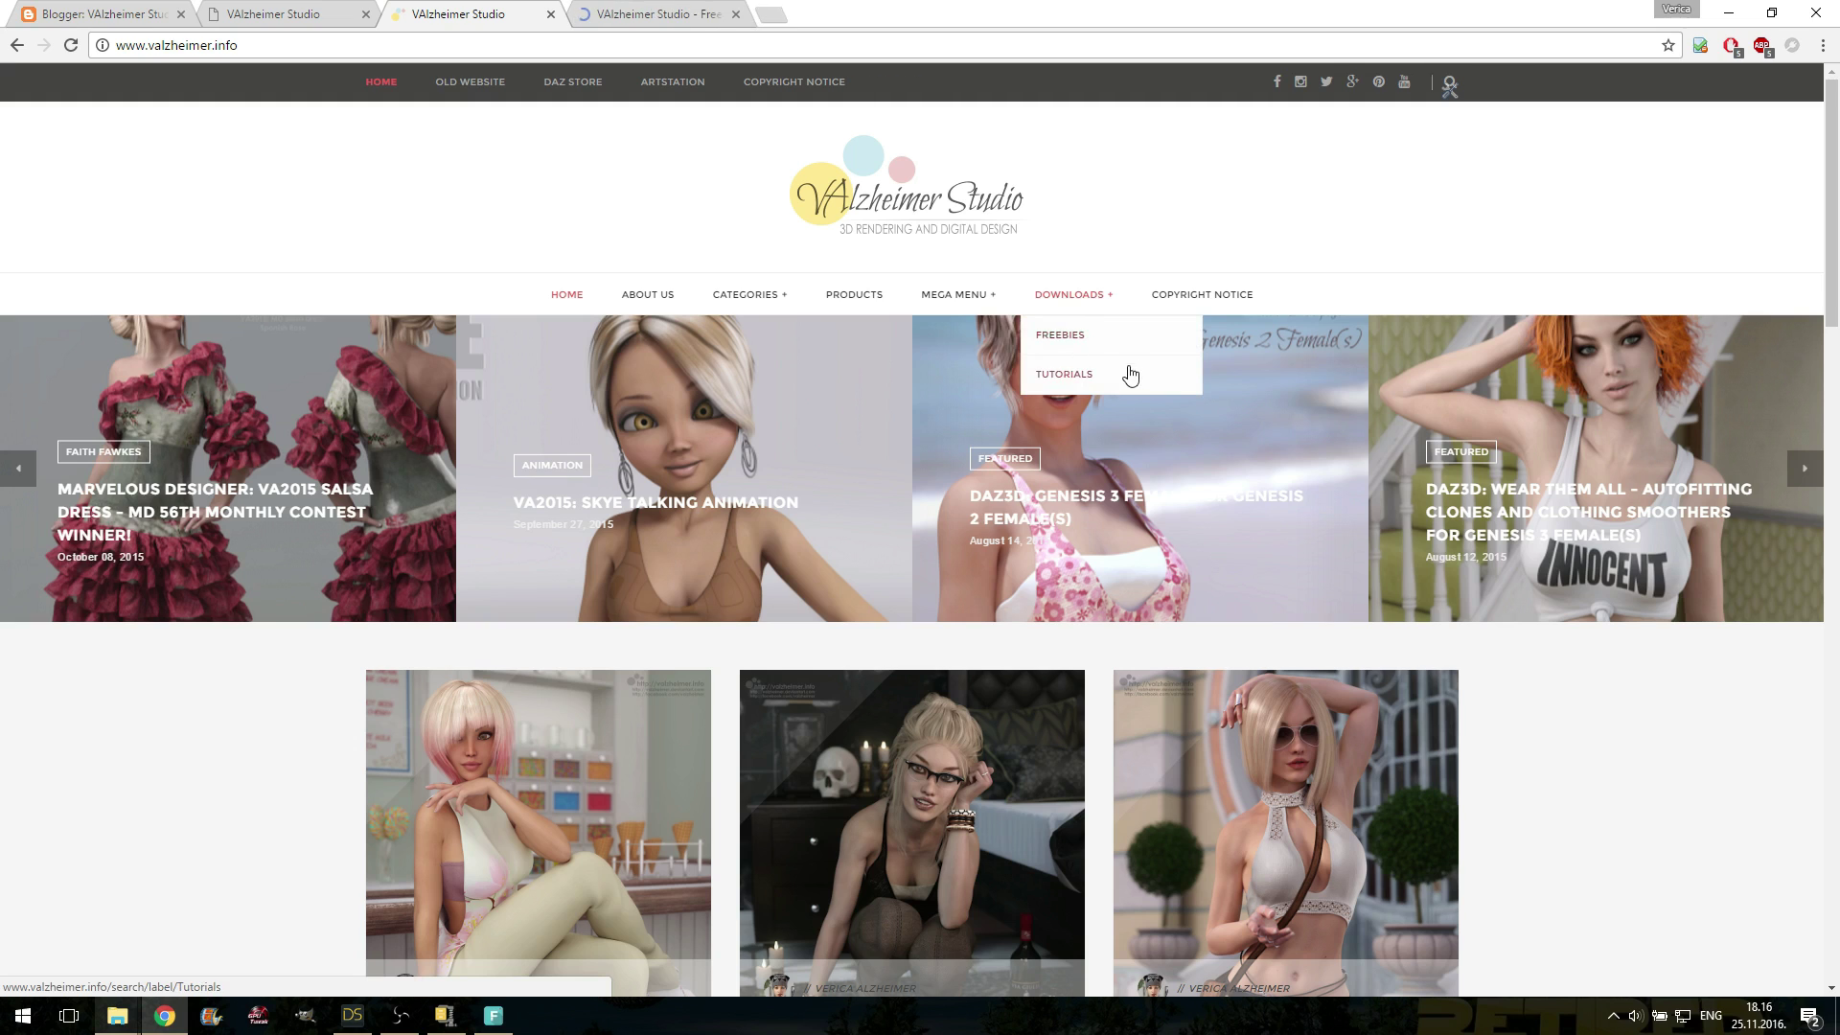
click(676, 15)
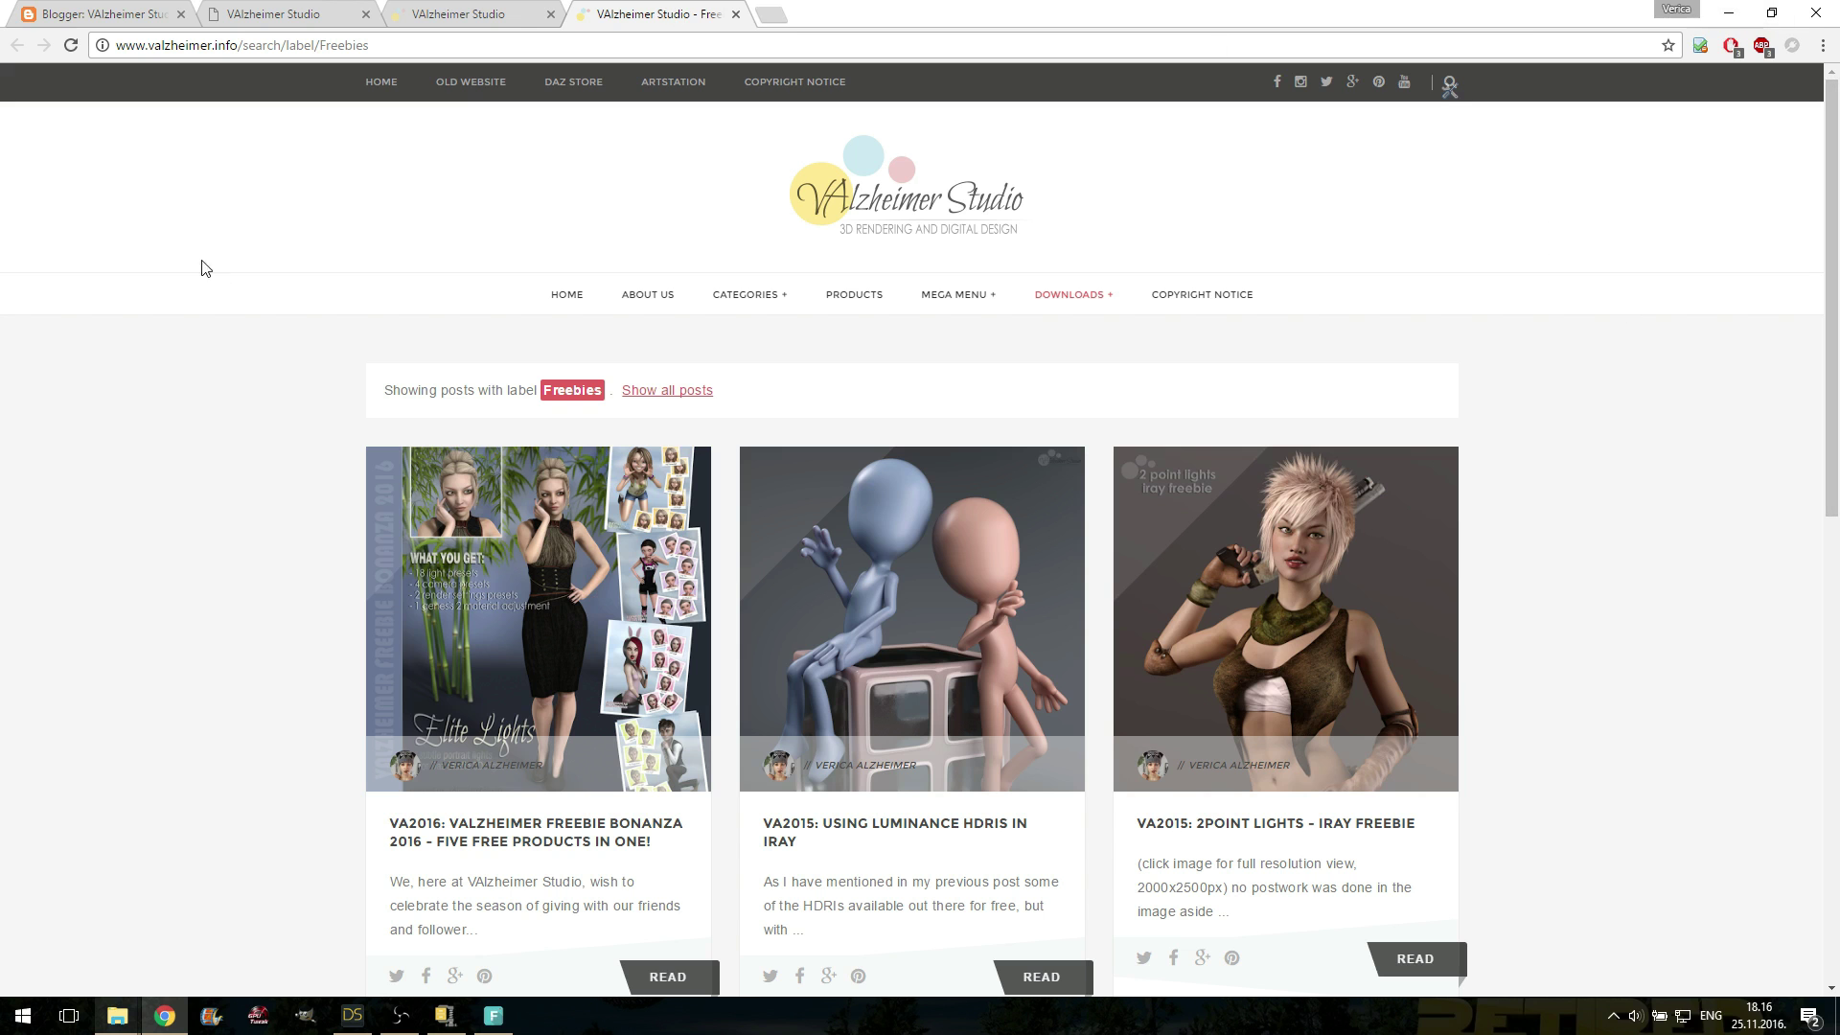
drag(1837, 137, 1837, 228)
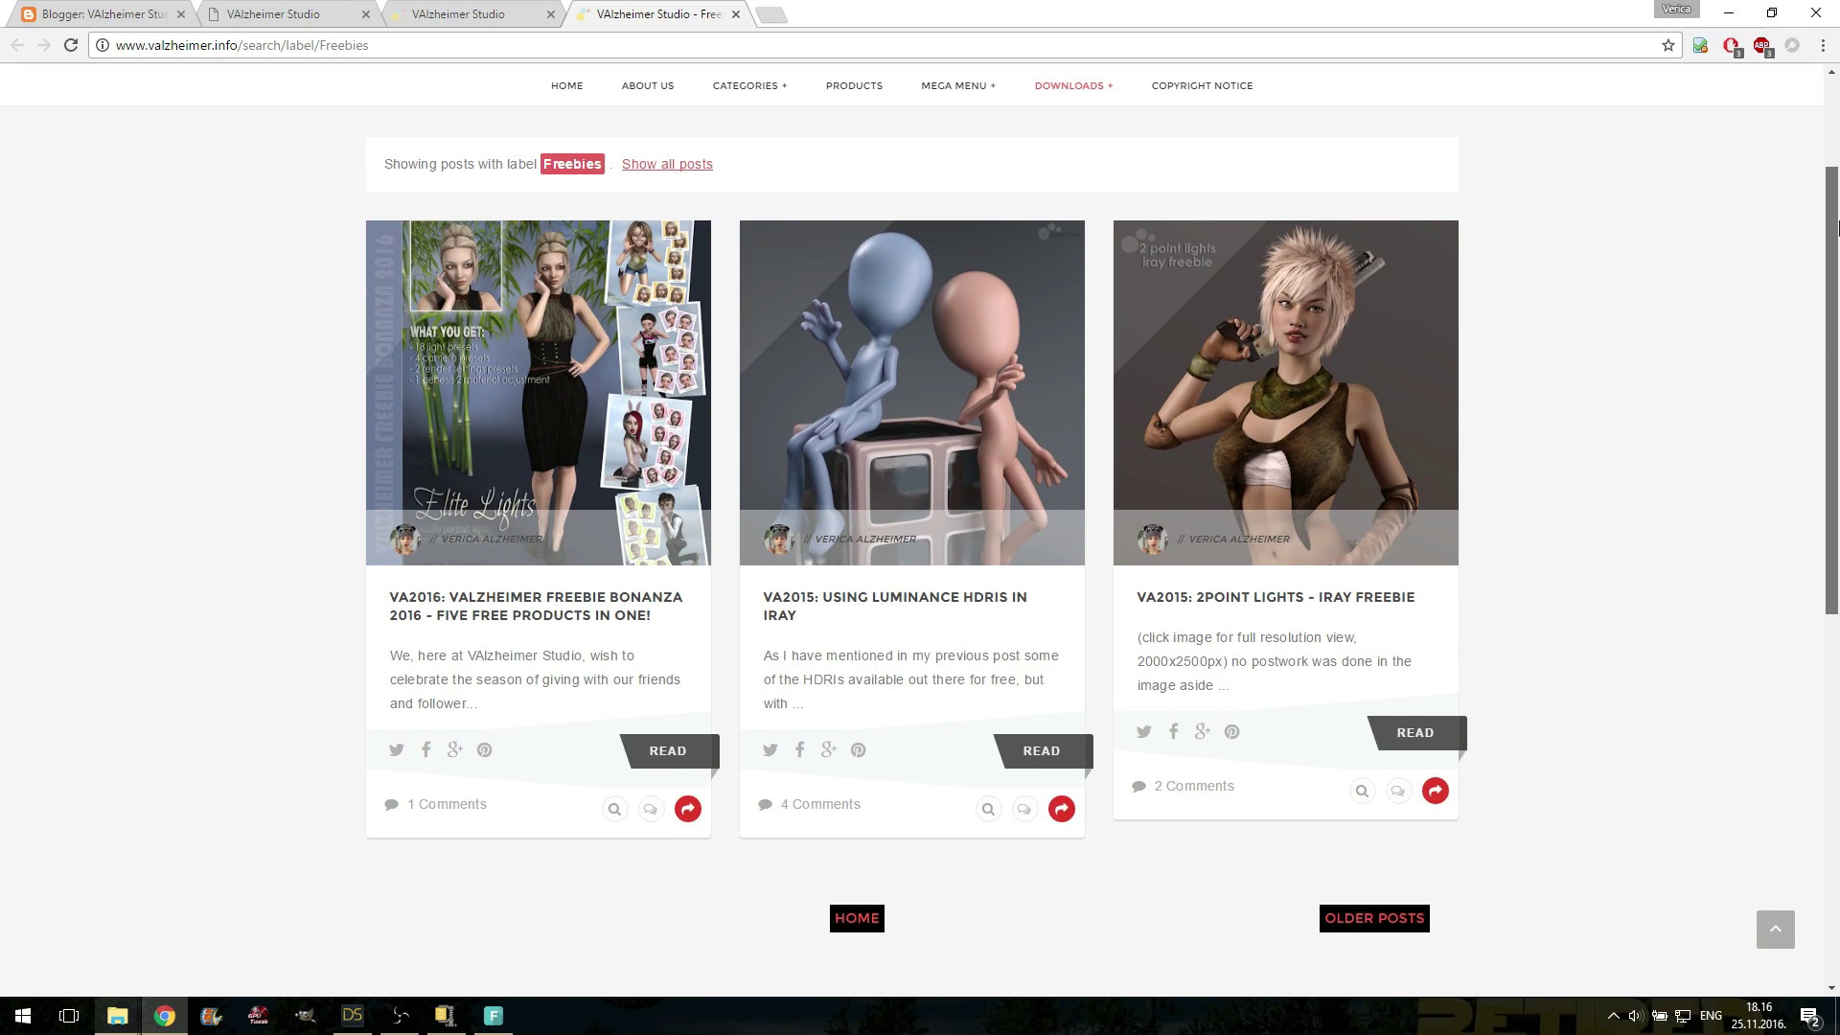
click(280, 13)
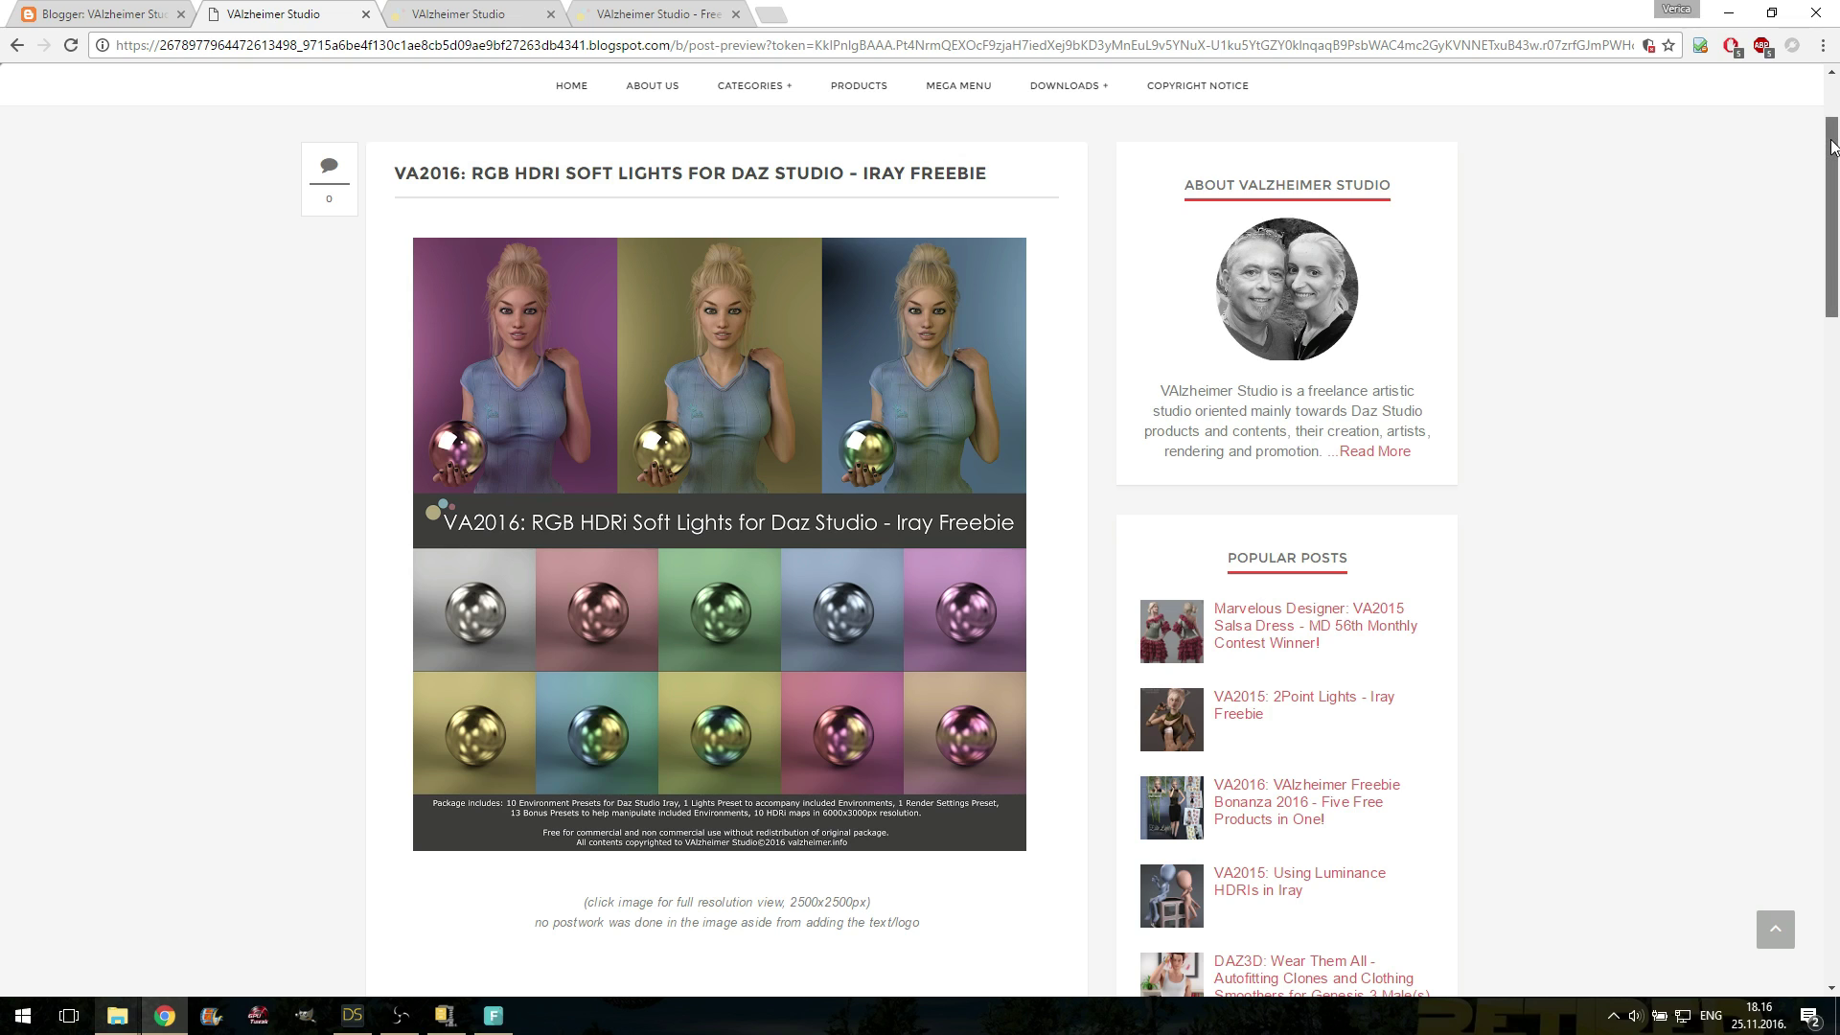
Scroll past the header image to the 79 MB Download link and HOW TO USE section.
drag(1832, 147, 1832, 149)
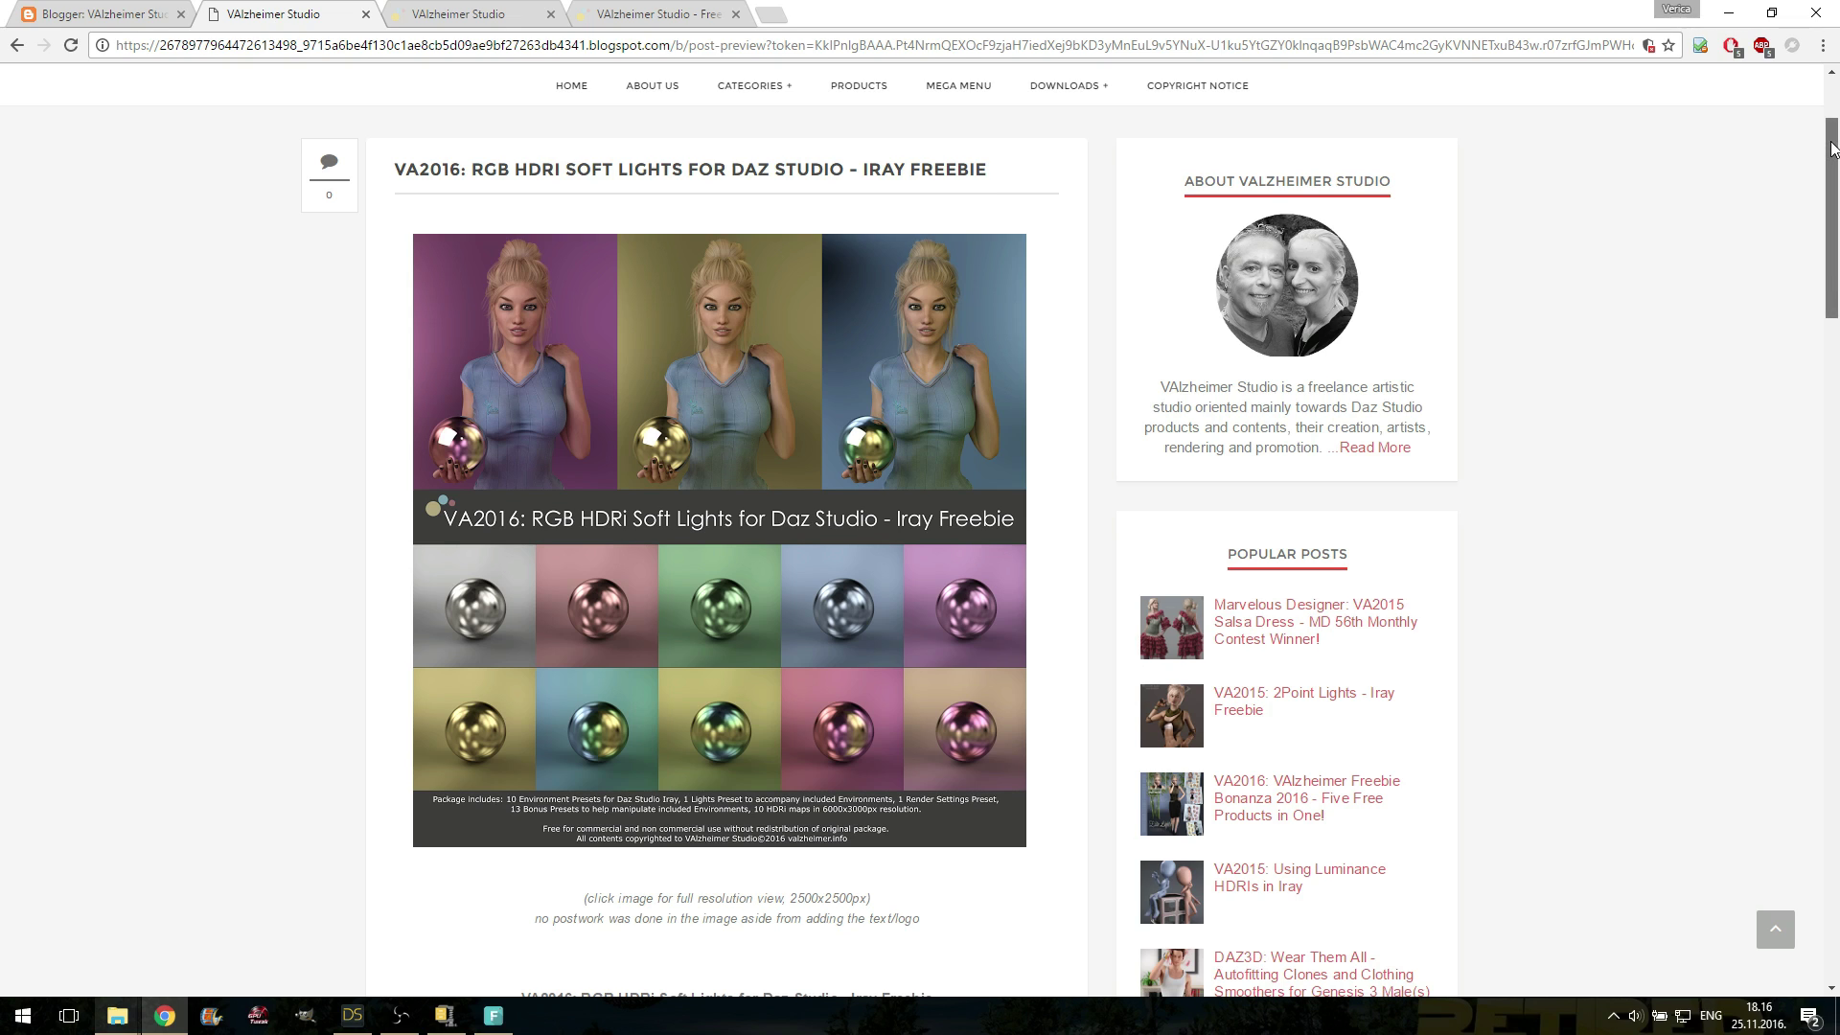
drag(1832, 149, 1833, 157)
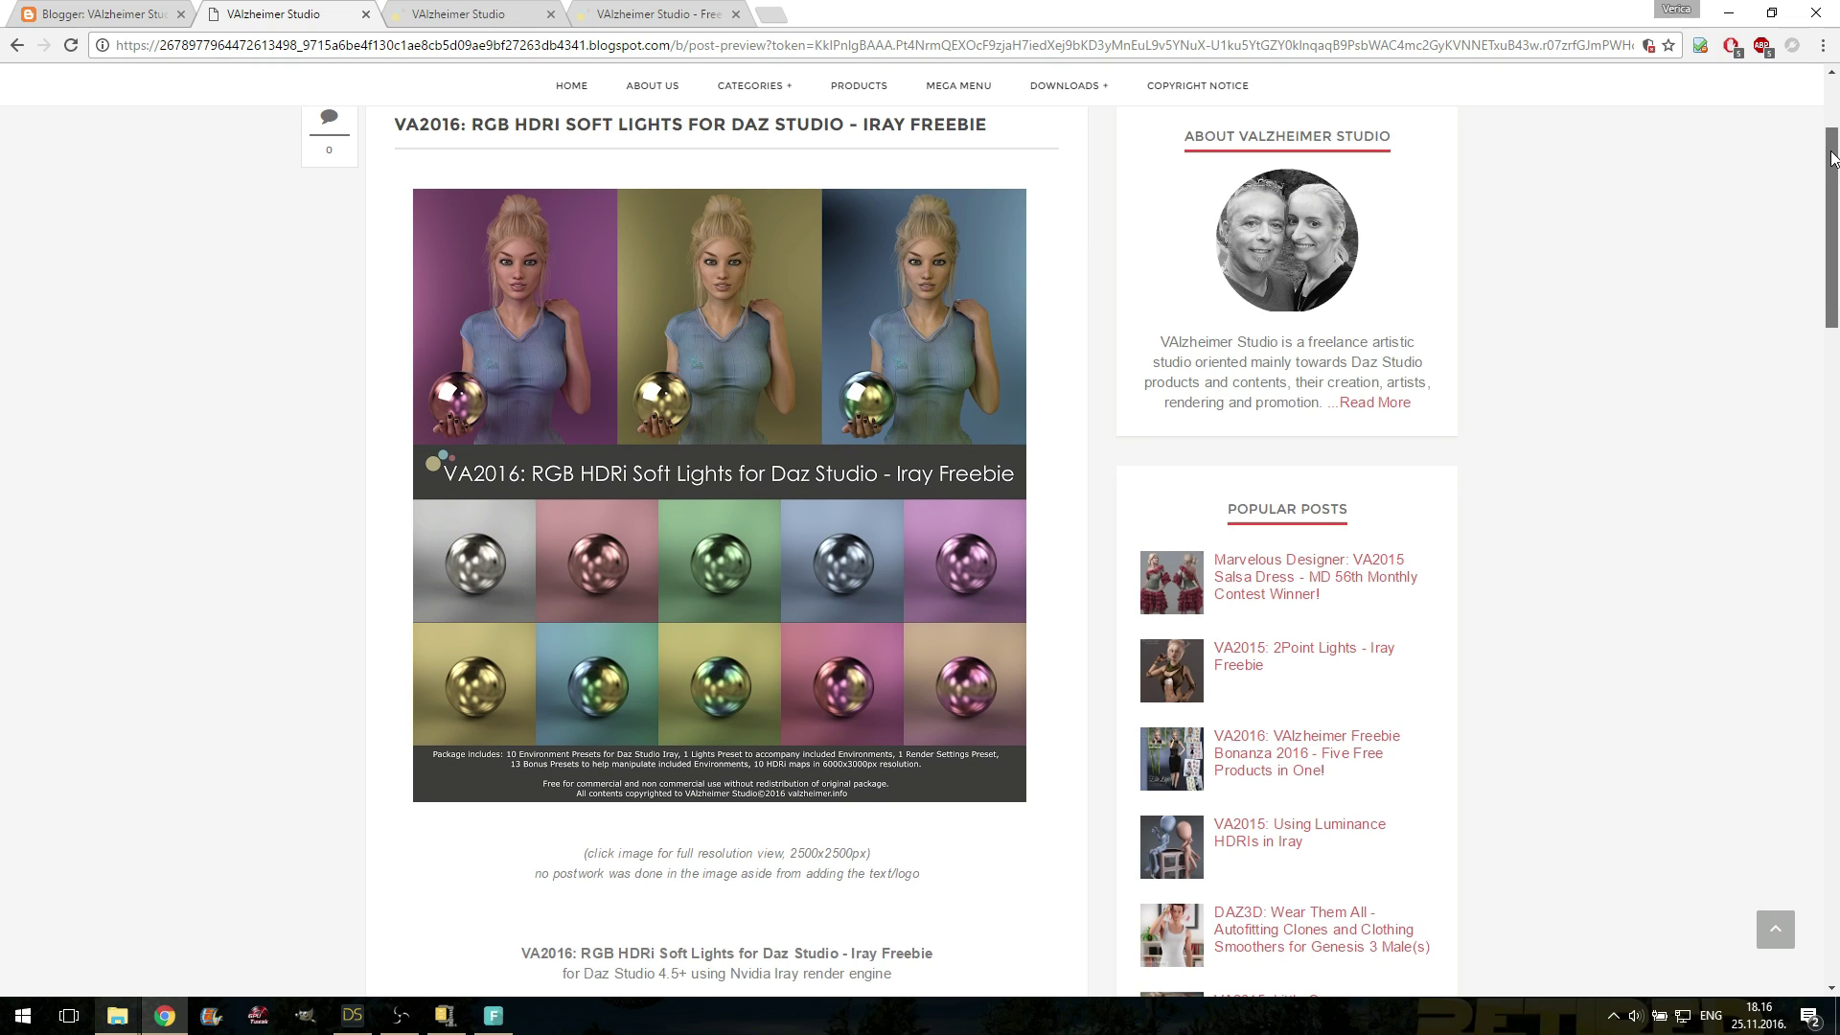
drag(1832, 157, 1832, 164)
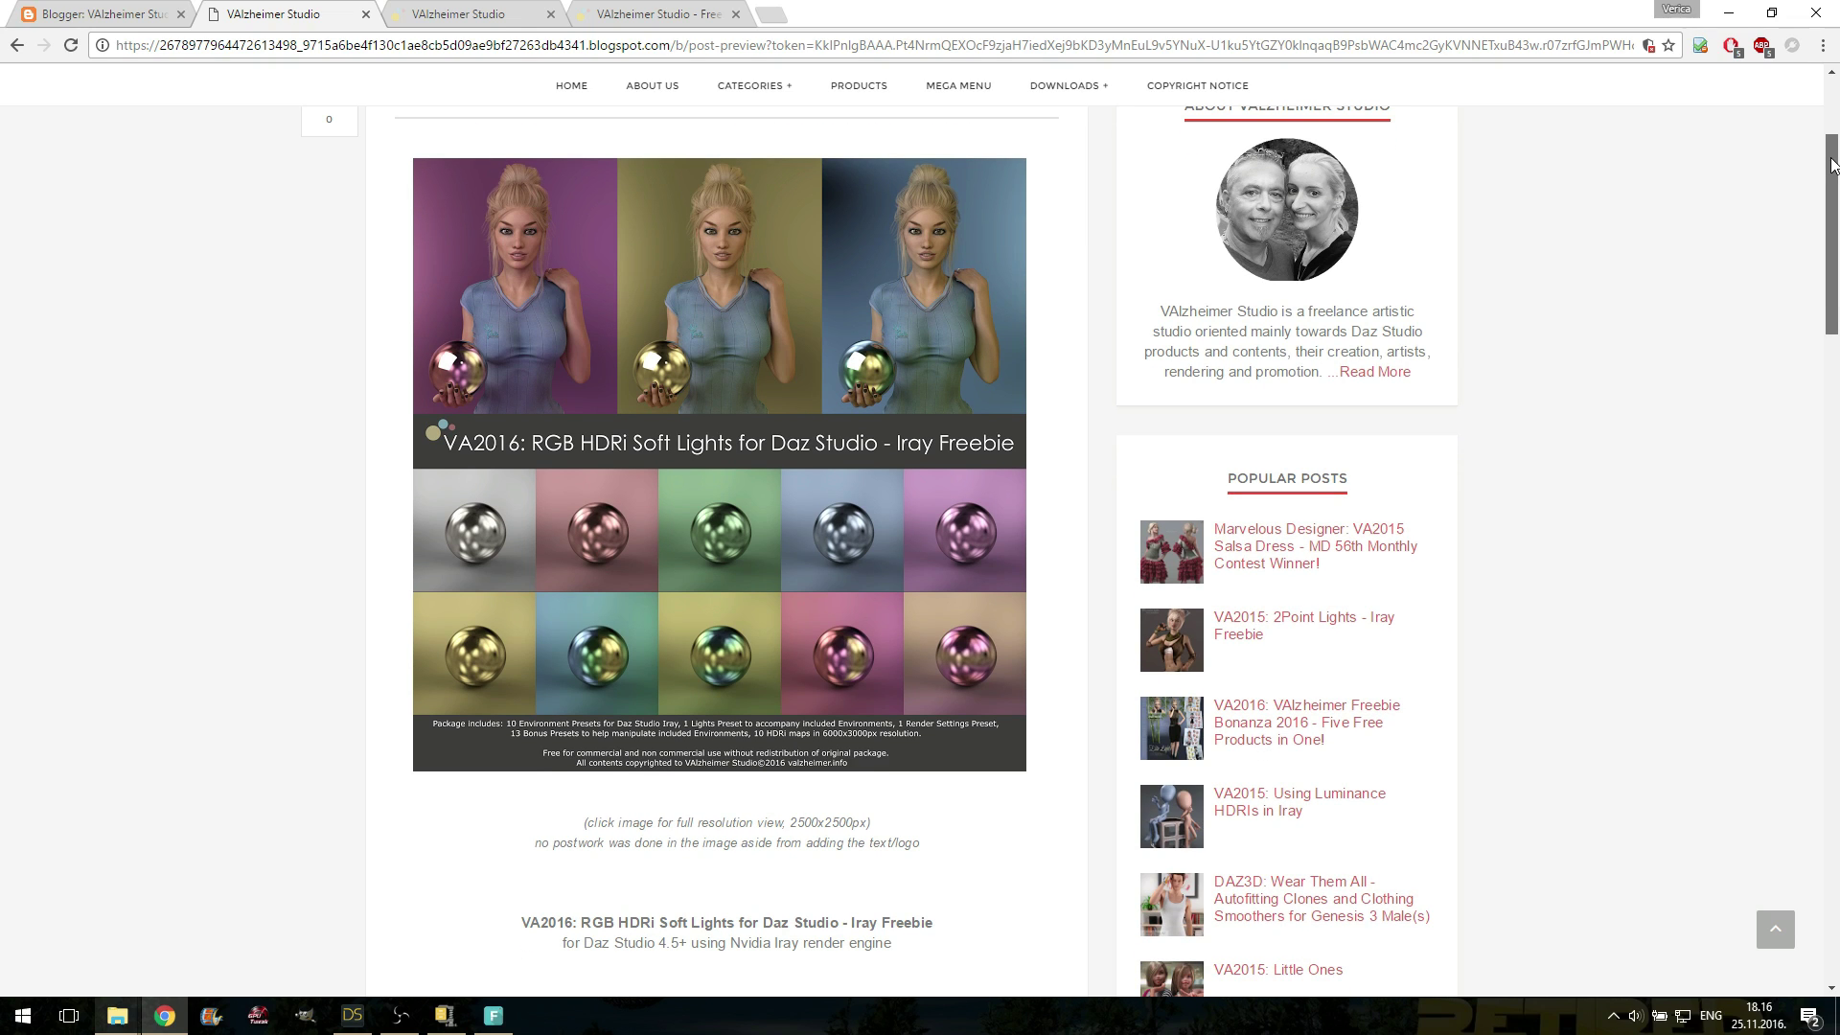
drag(1832, 165, 1833, 321)
Scroll through the post's licence terms and back up to the download link and usage steps.
scroll(692, 297, down, 2)
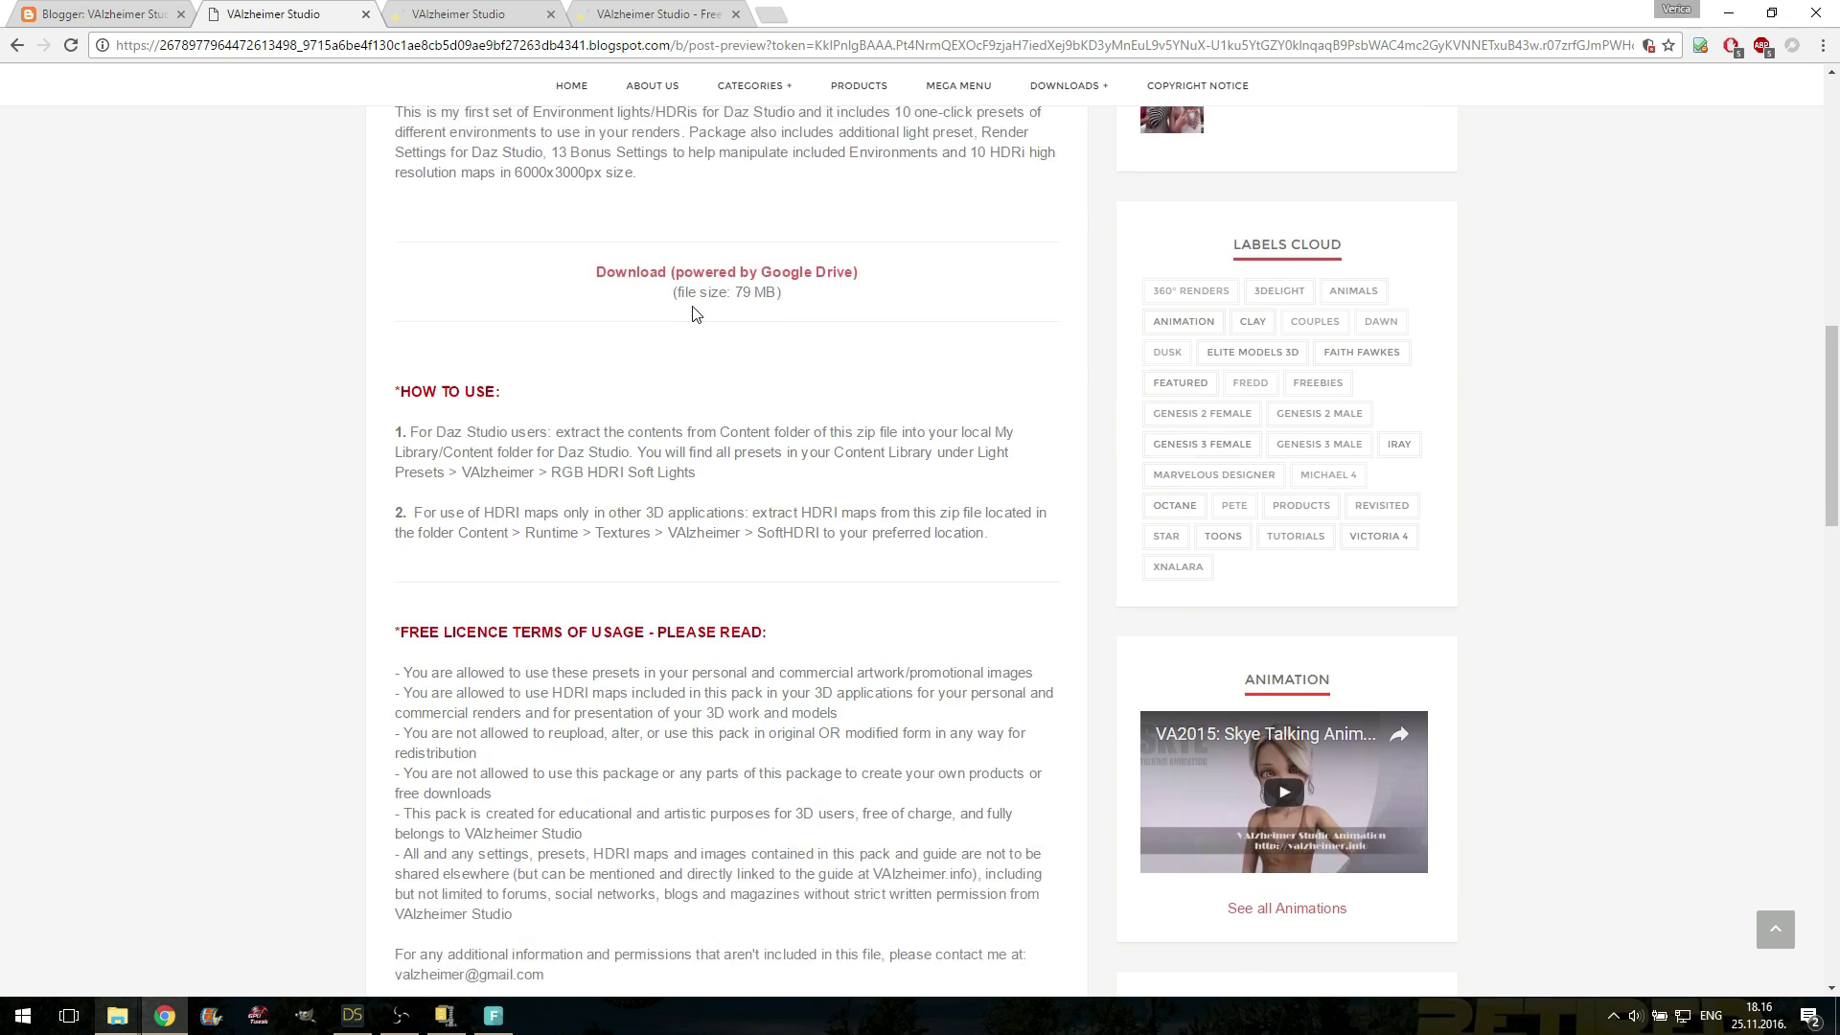
scroll(747, 285, down, 3)
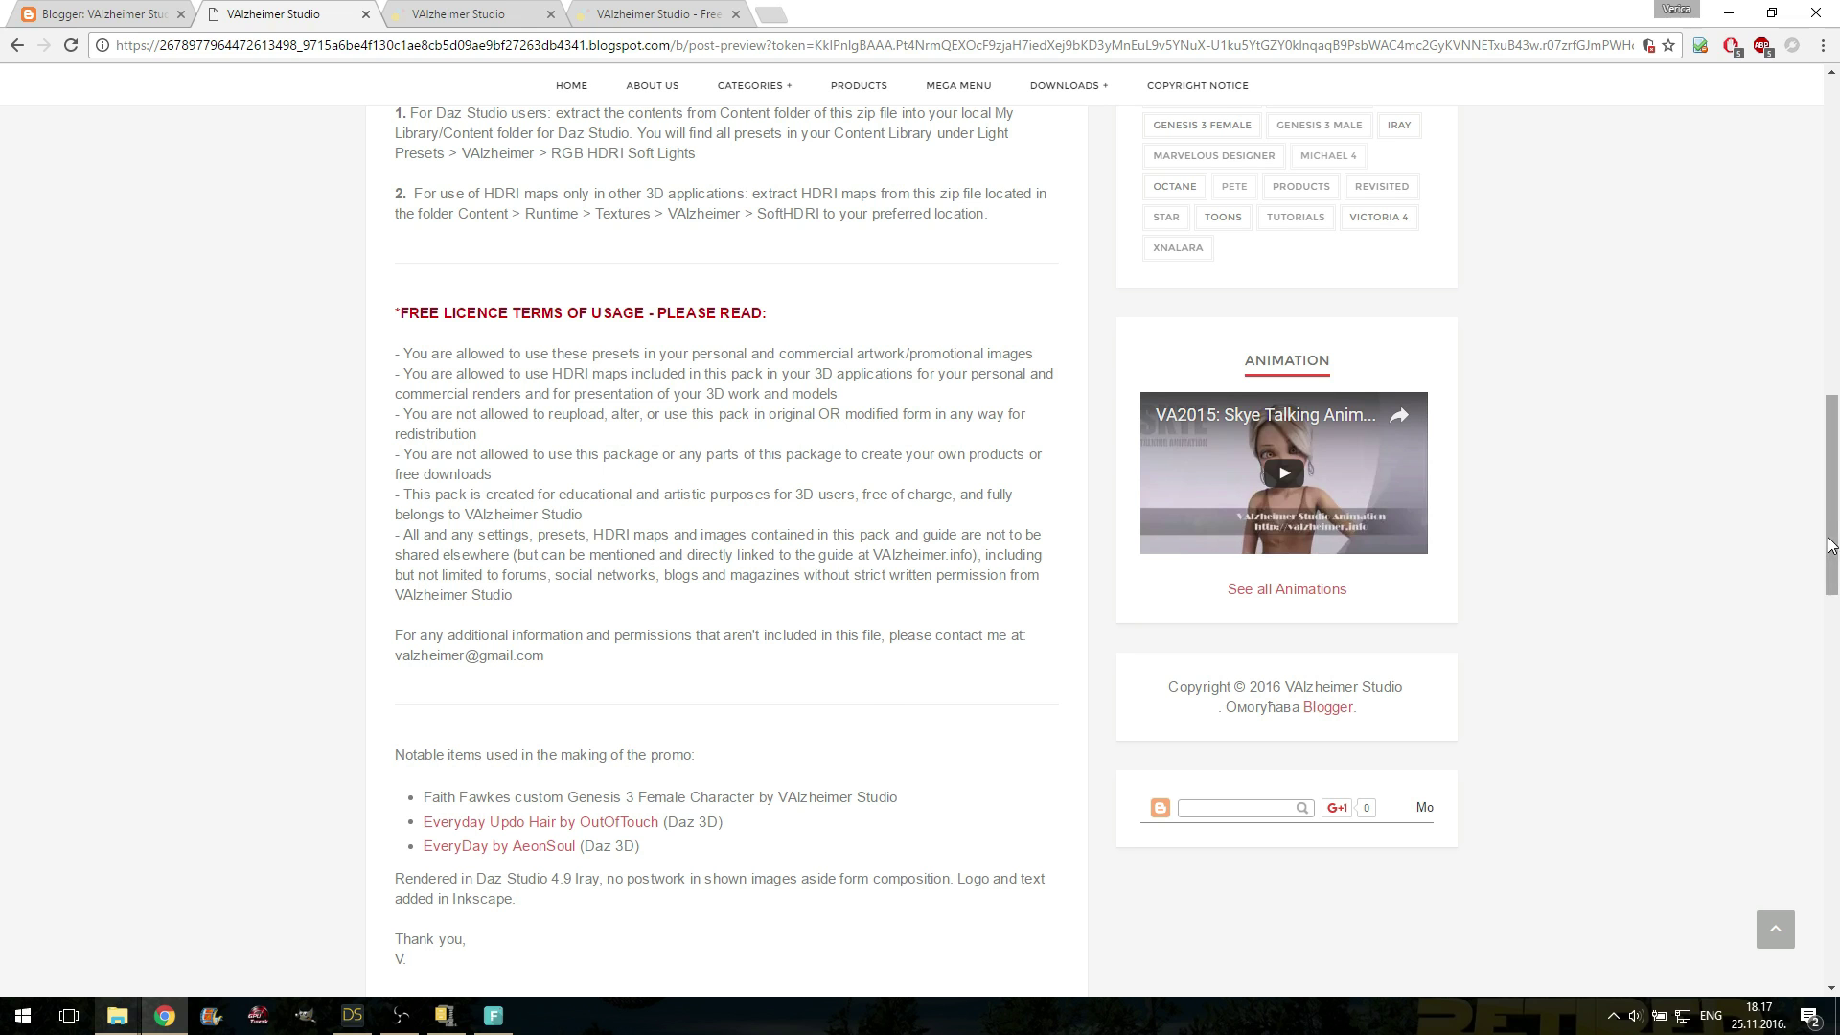
drag(1832, 575, 1838, 251)
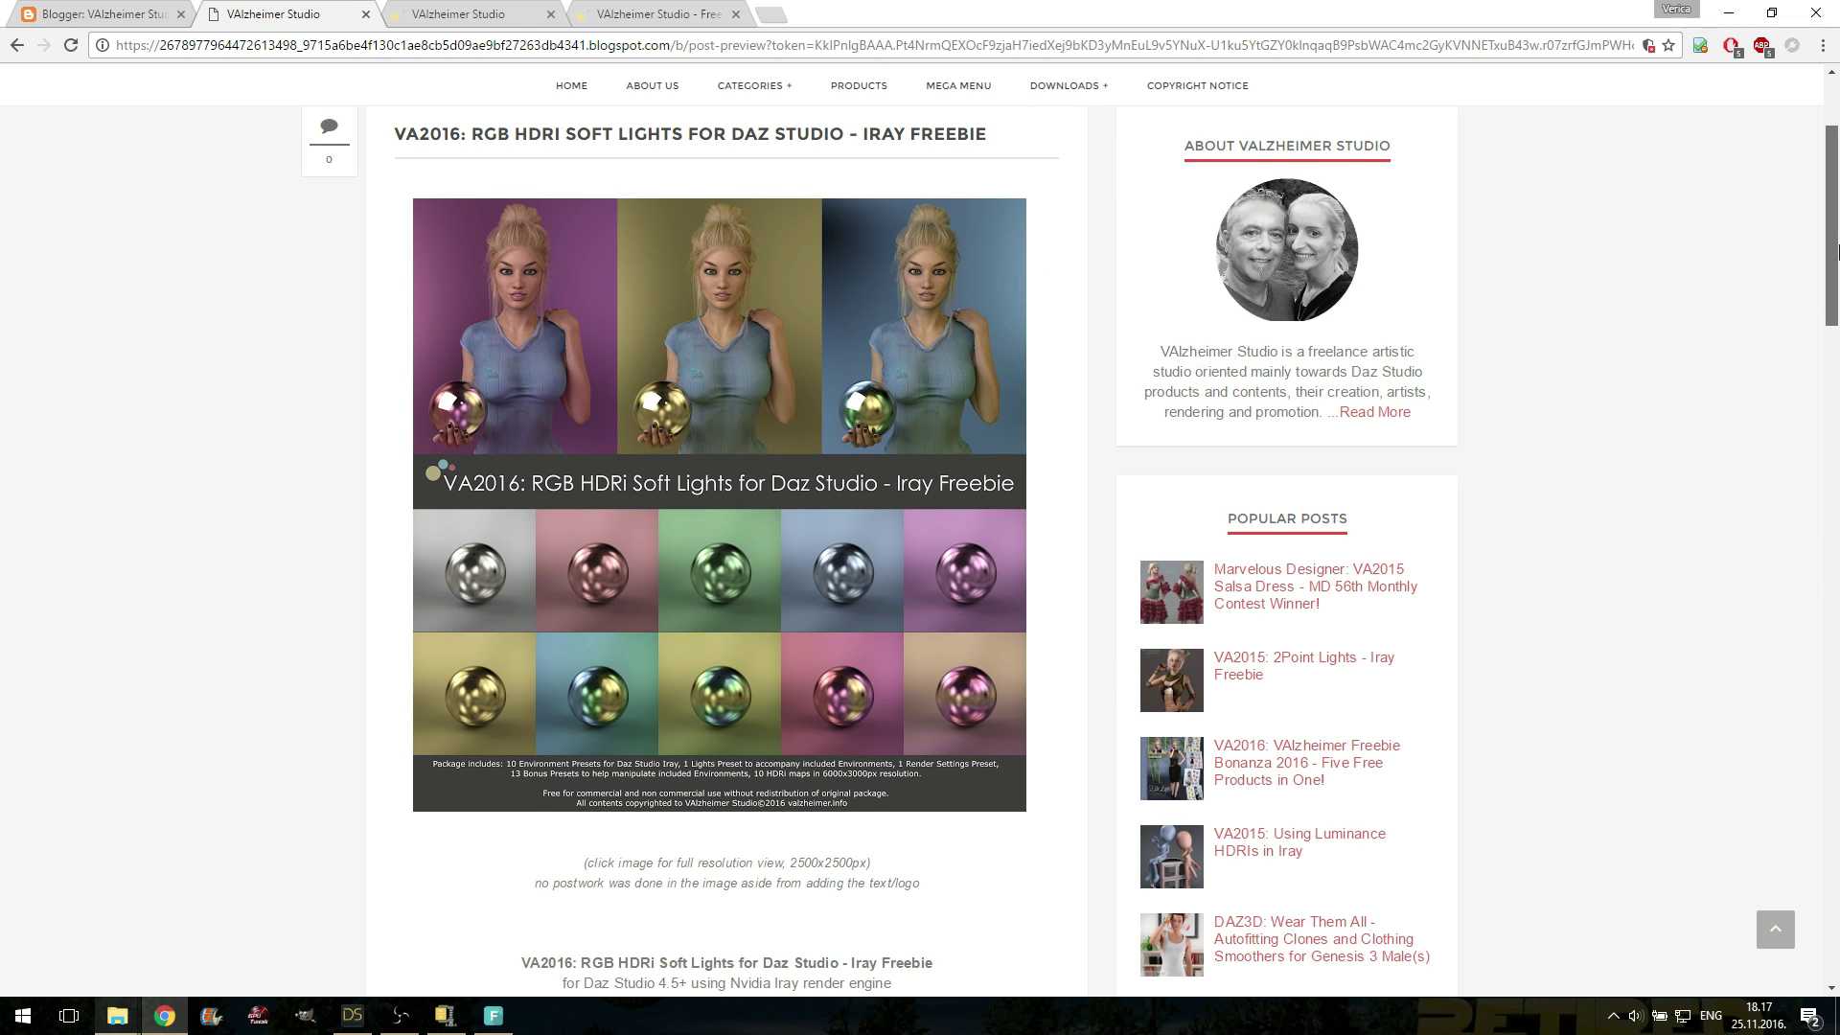
drag(1838, 252, 1834, 405)
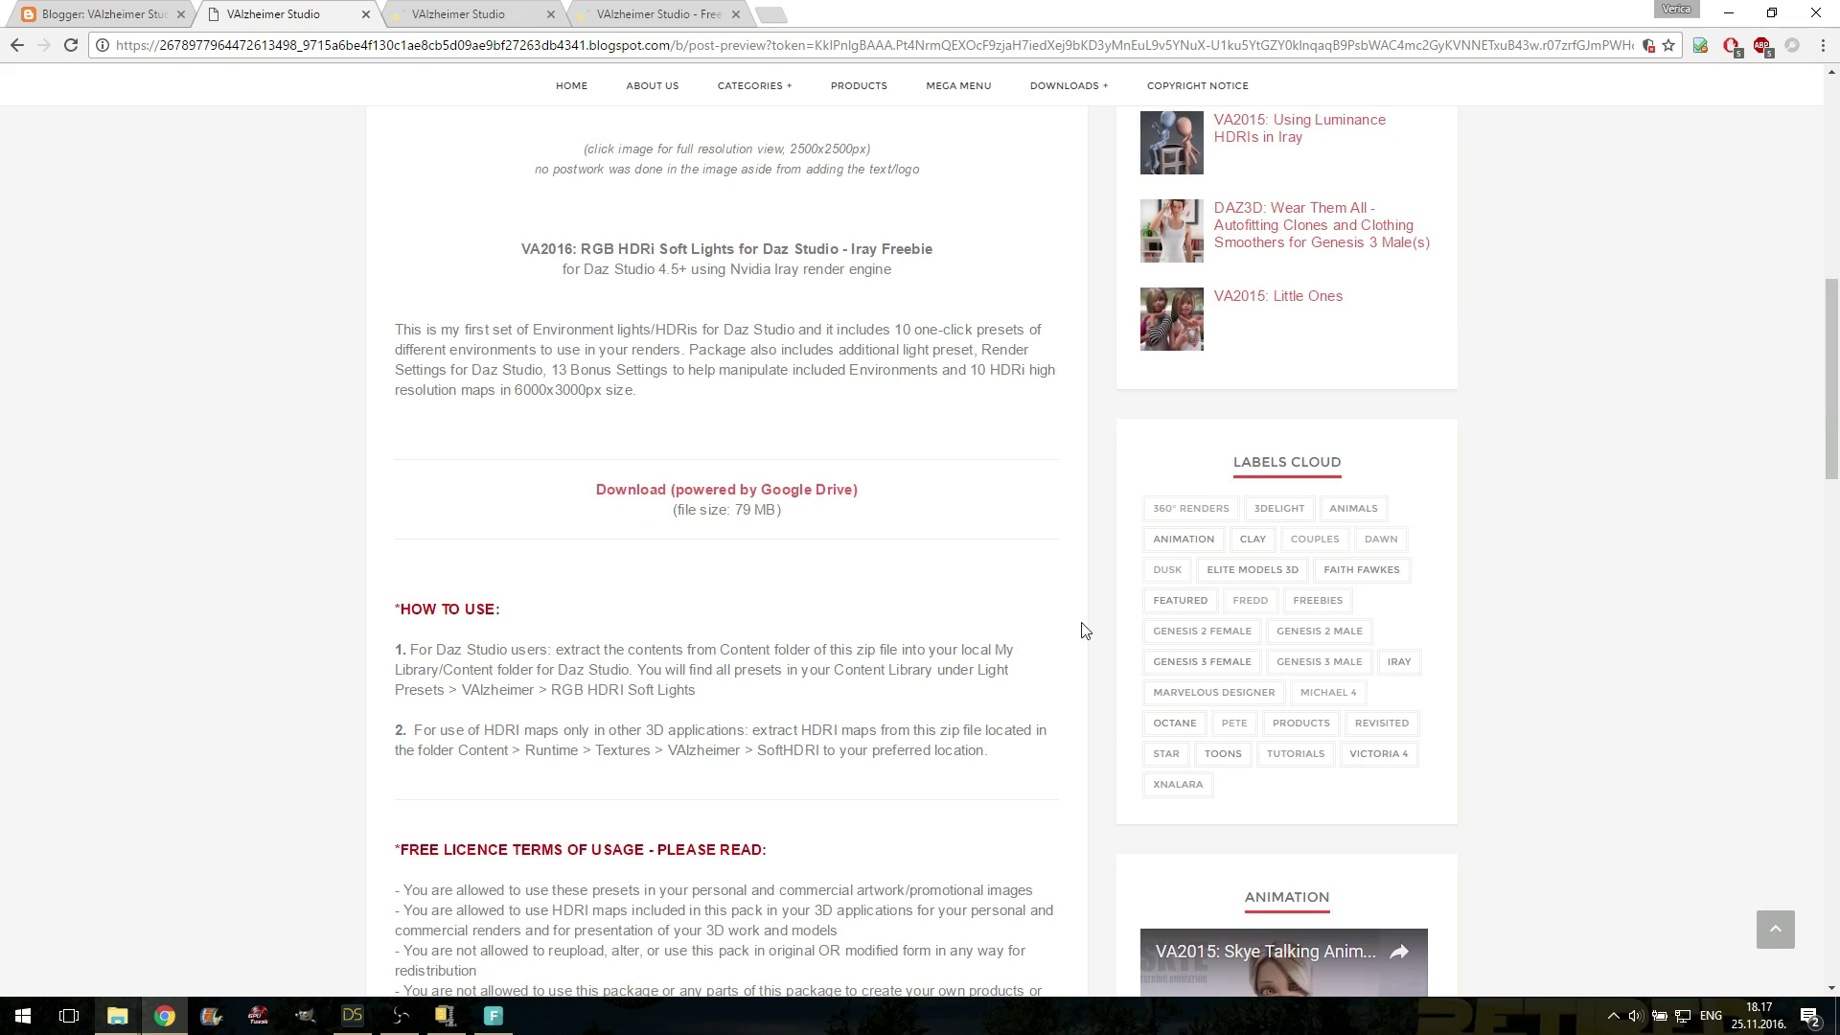
In WinZip, open the zip's Content folder and check the My Library extract path for both folders, then cancel.
click(445, 1015)
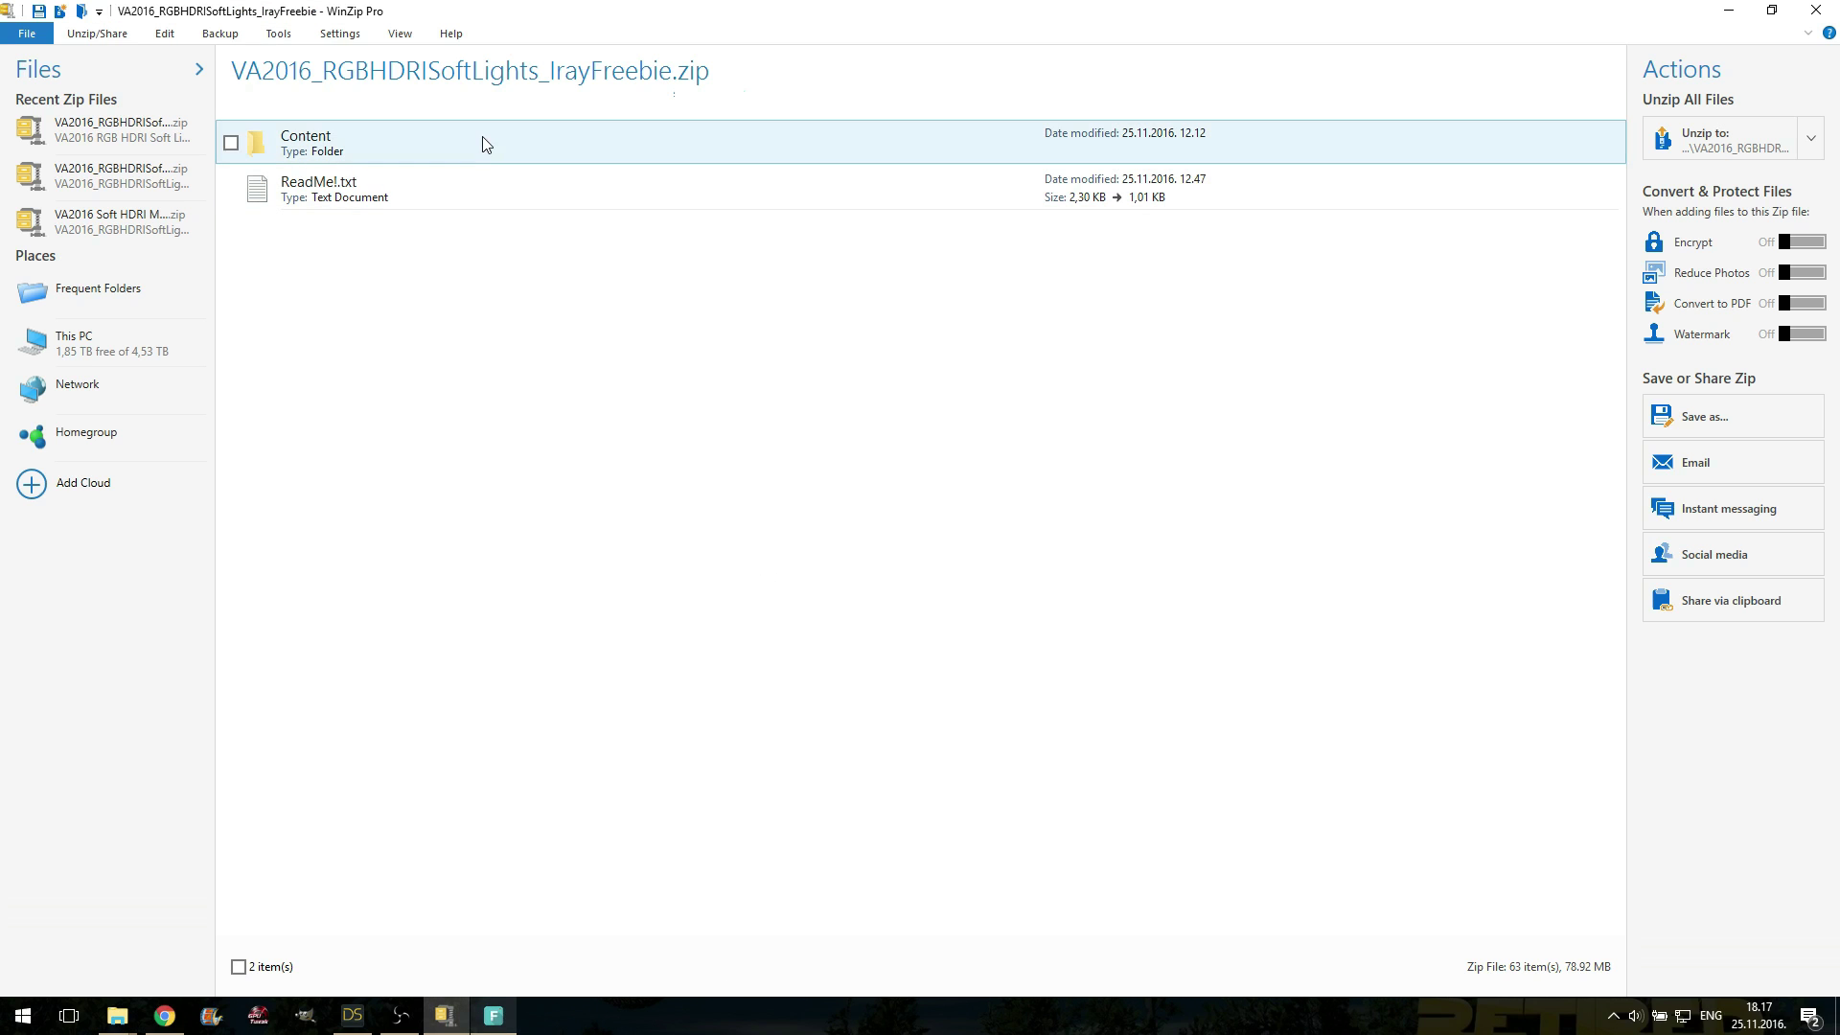
double_click(426, 144)
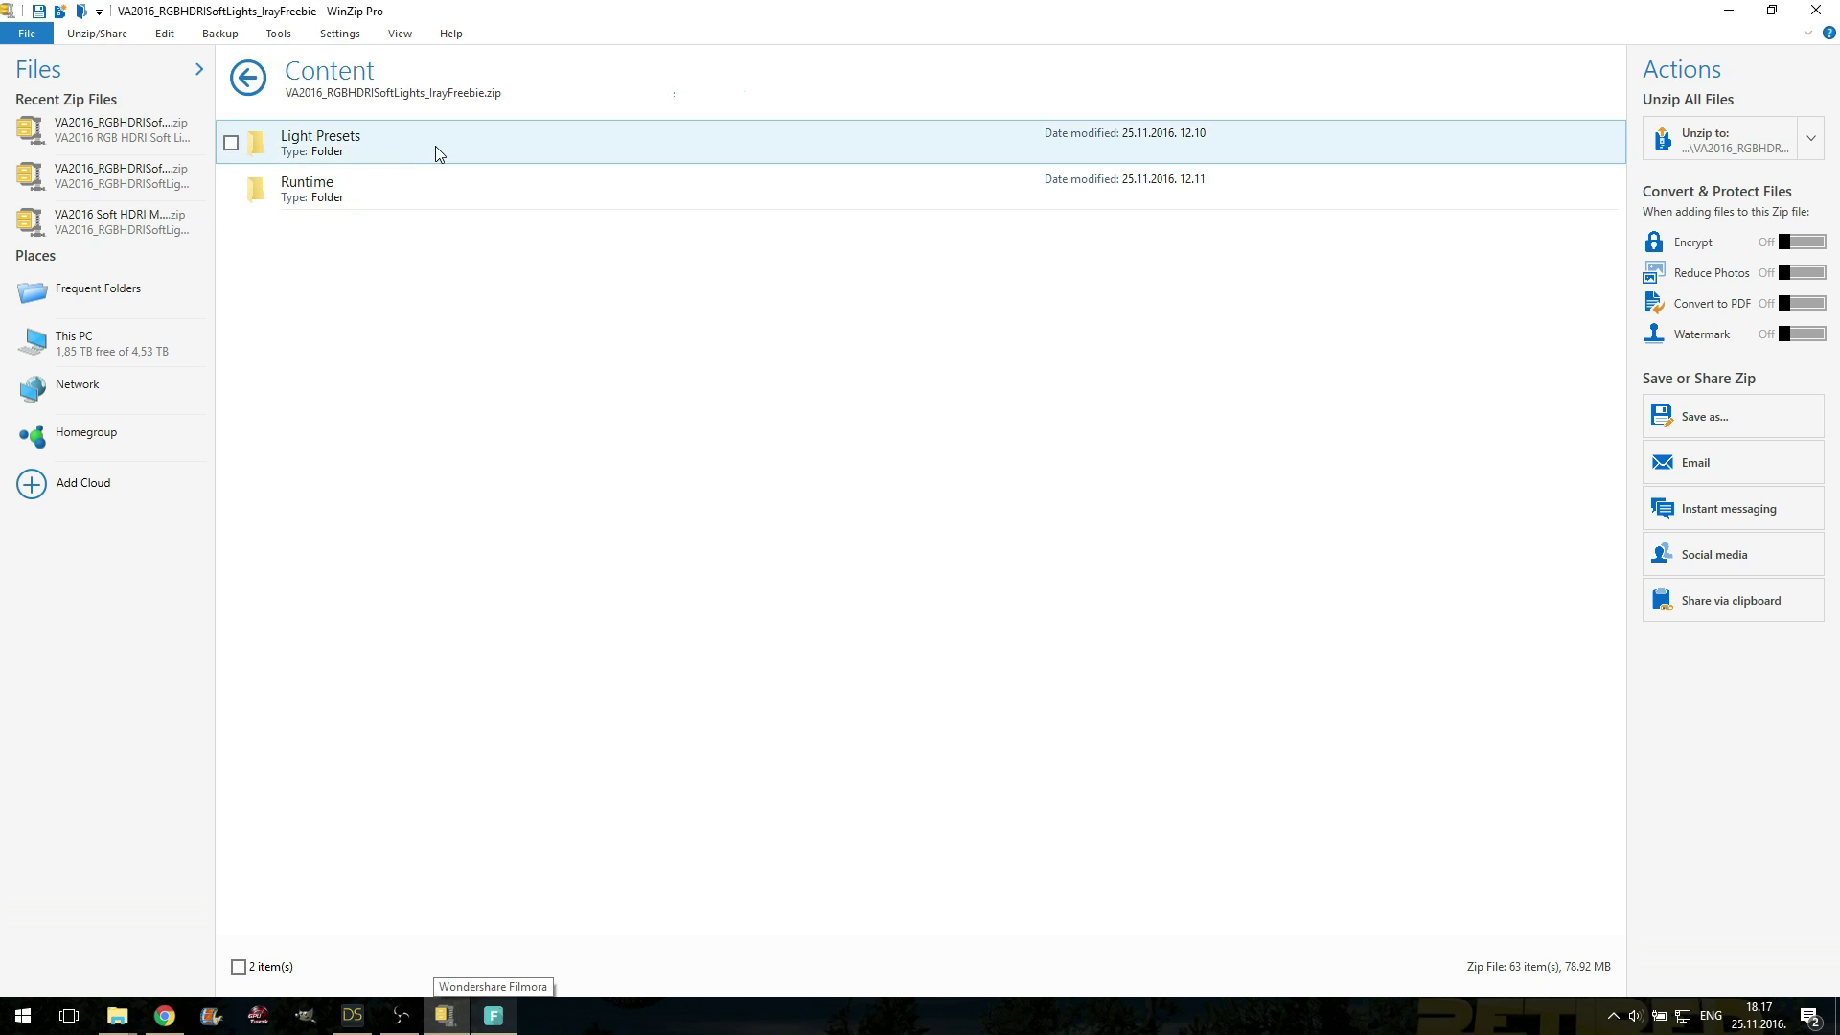
shift+click(485, 204)
right_click(327, 173)
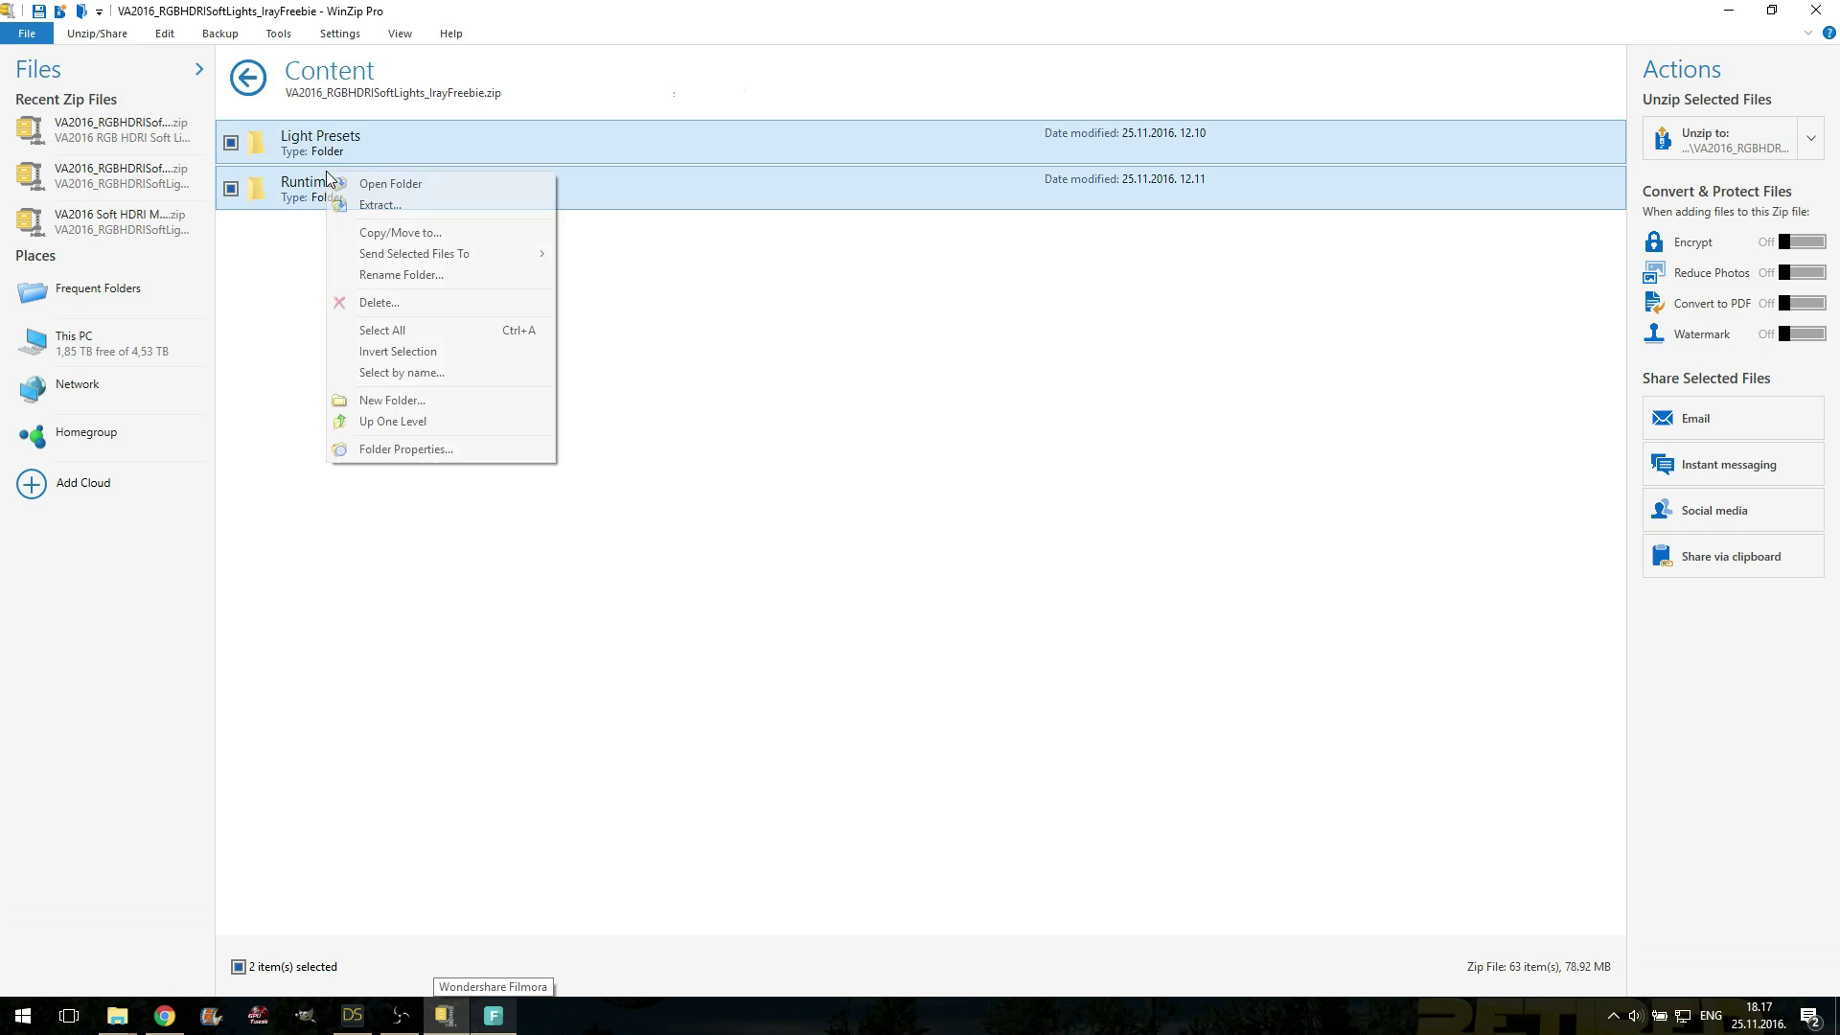
click(372, 205)
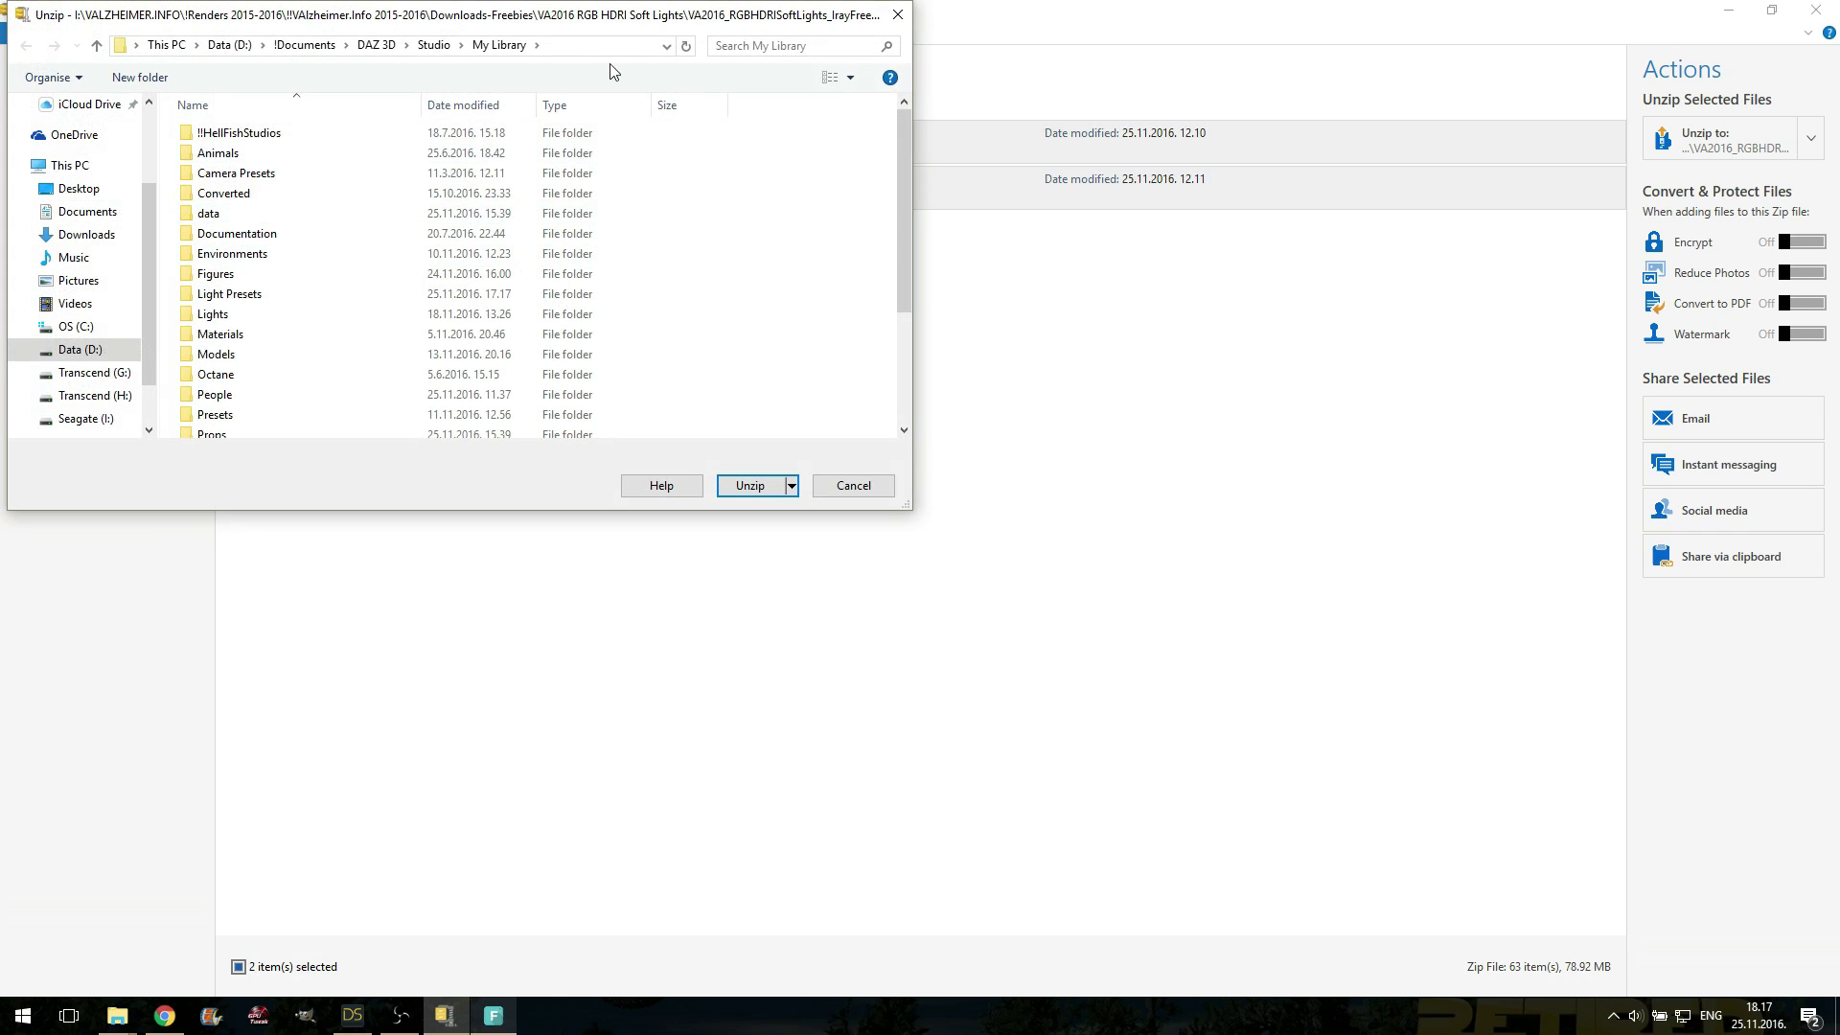
click(613, 48)
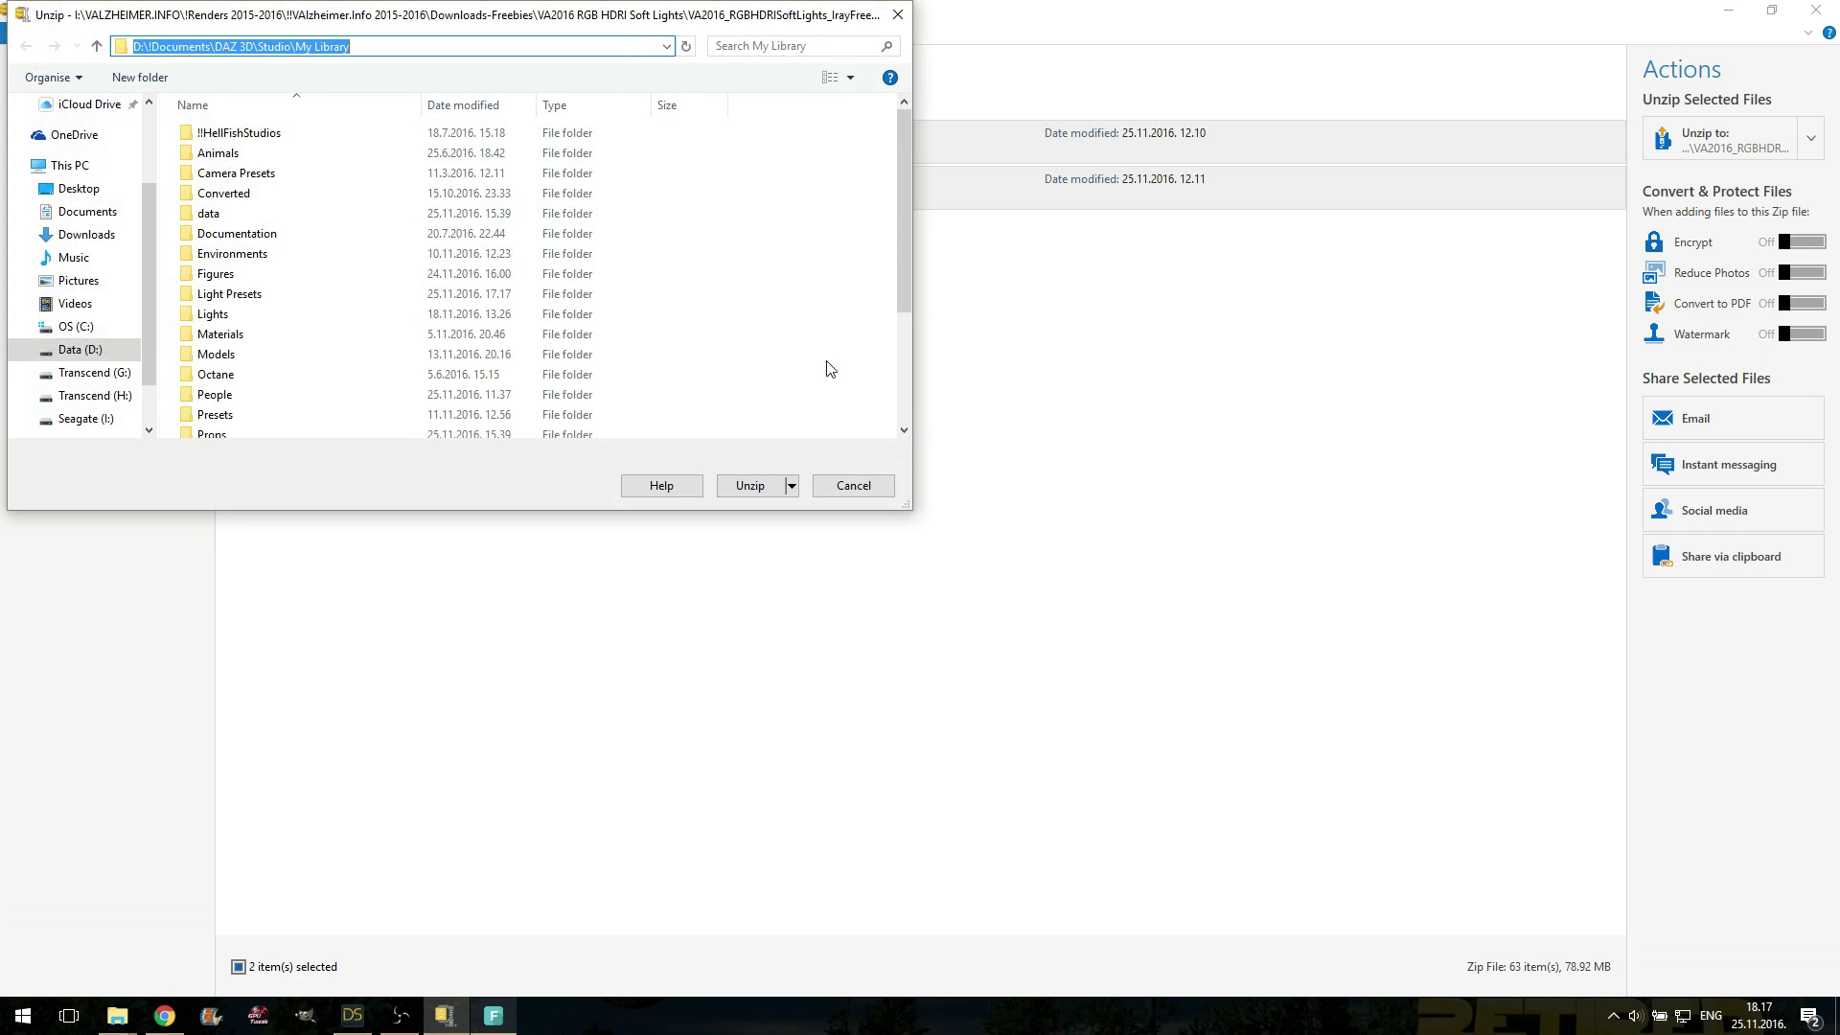
click(850, 485)
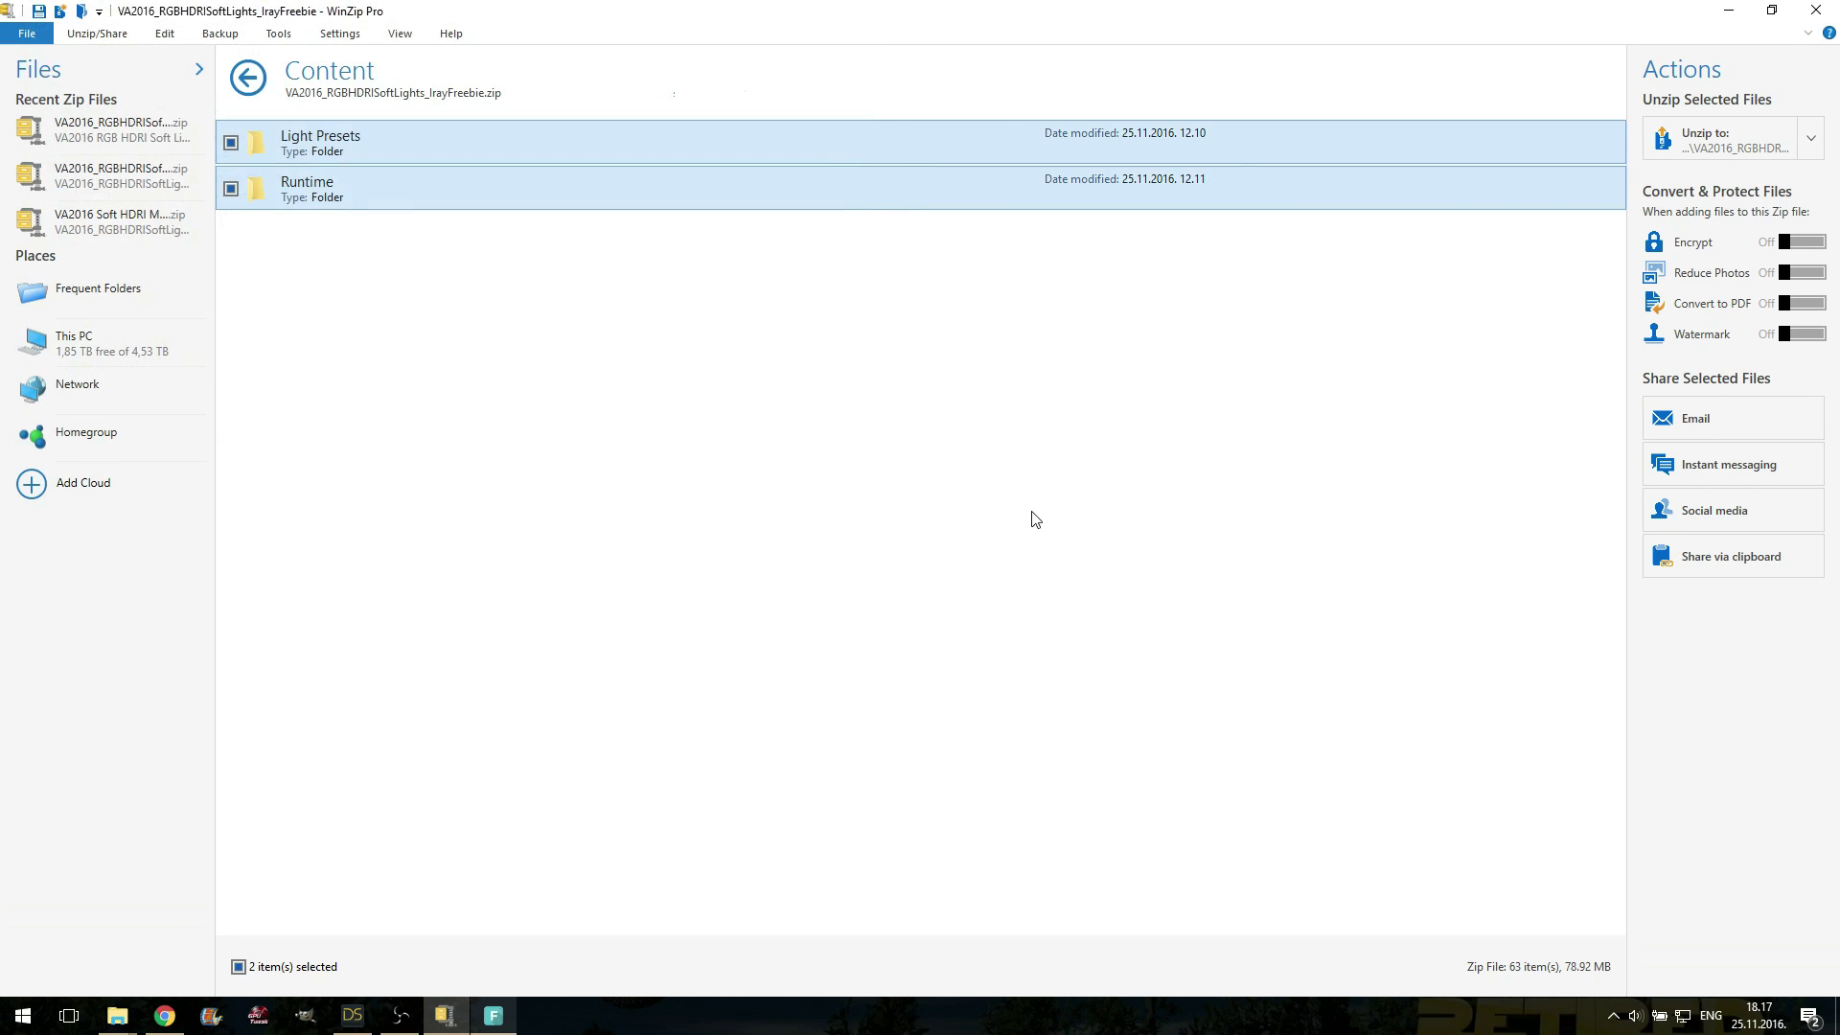
click(1035, 519)
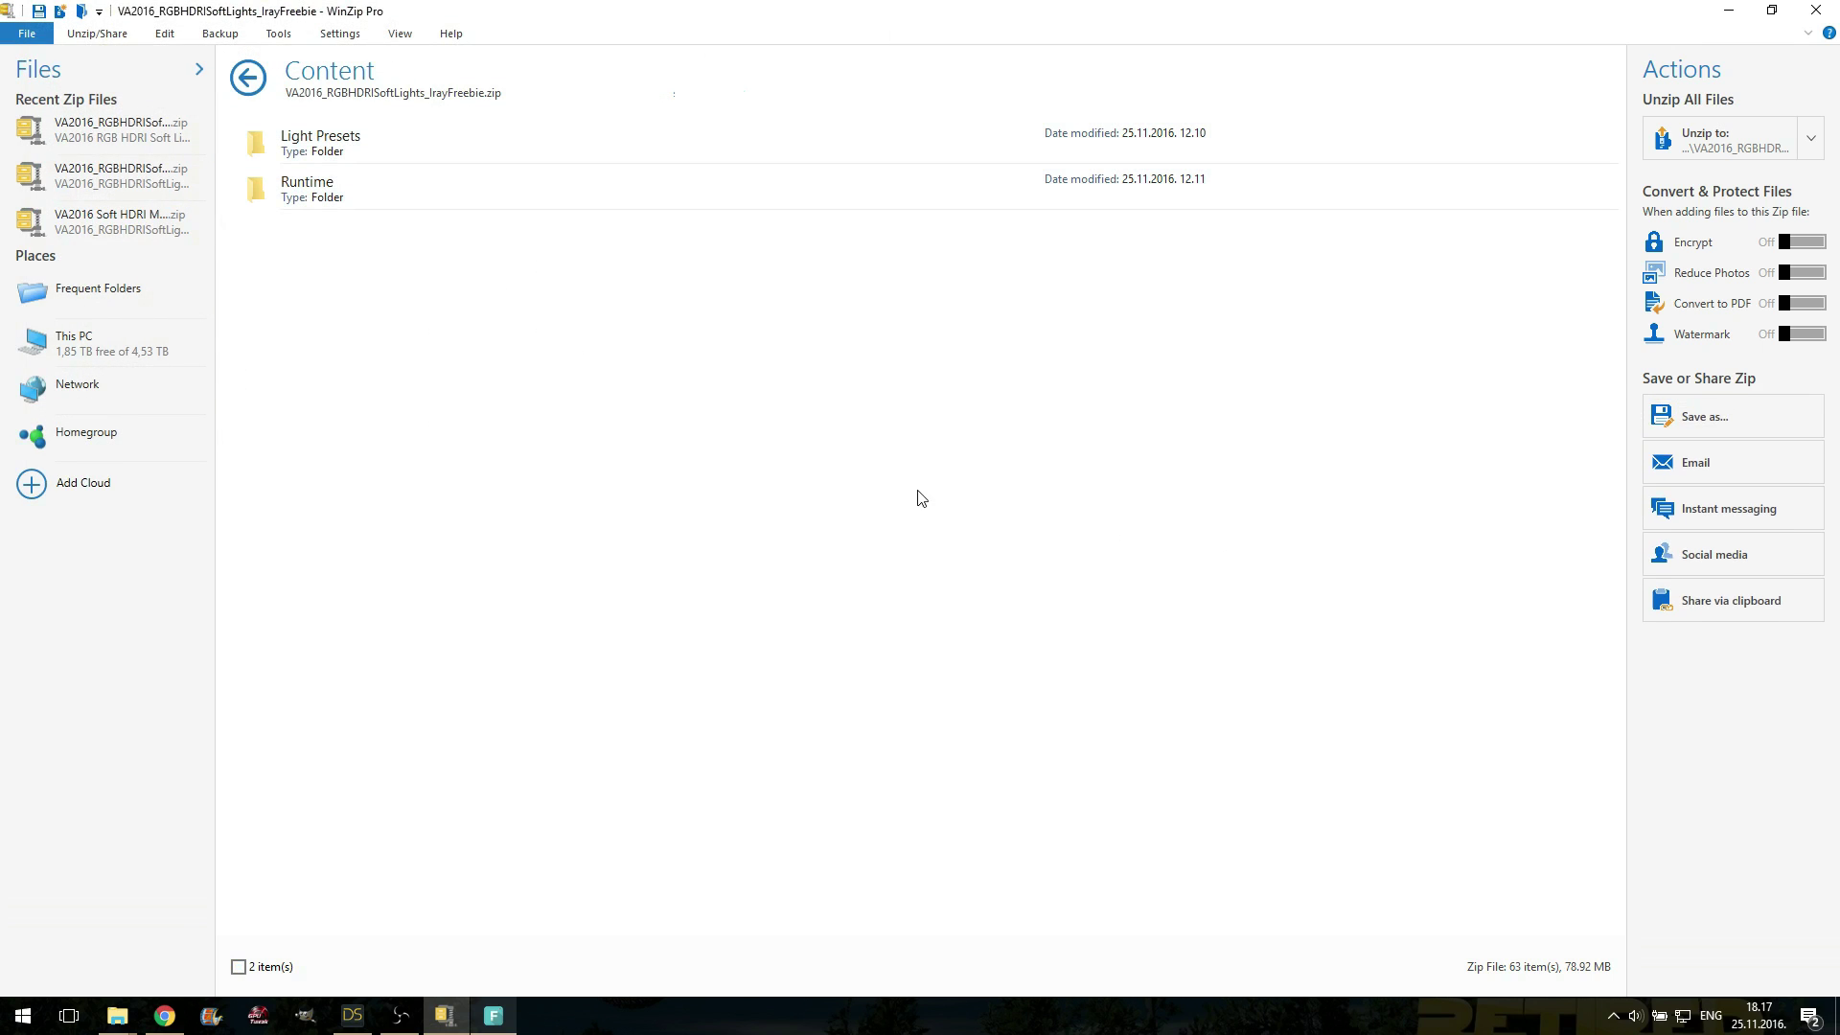
Browse Runtime > Textures > valzheimer > SoftHDRI to list the ten HDR maps.
double_click(317, 192)
double_click(320, 154)
double_click(322, 149)
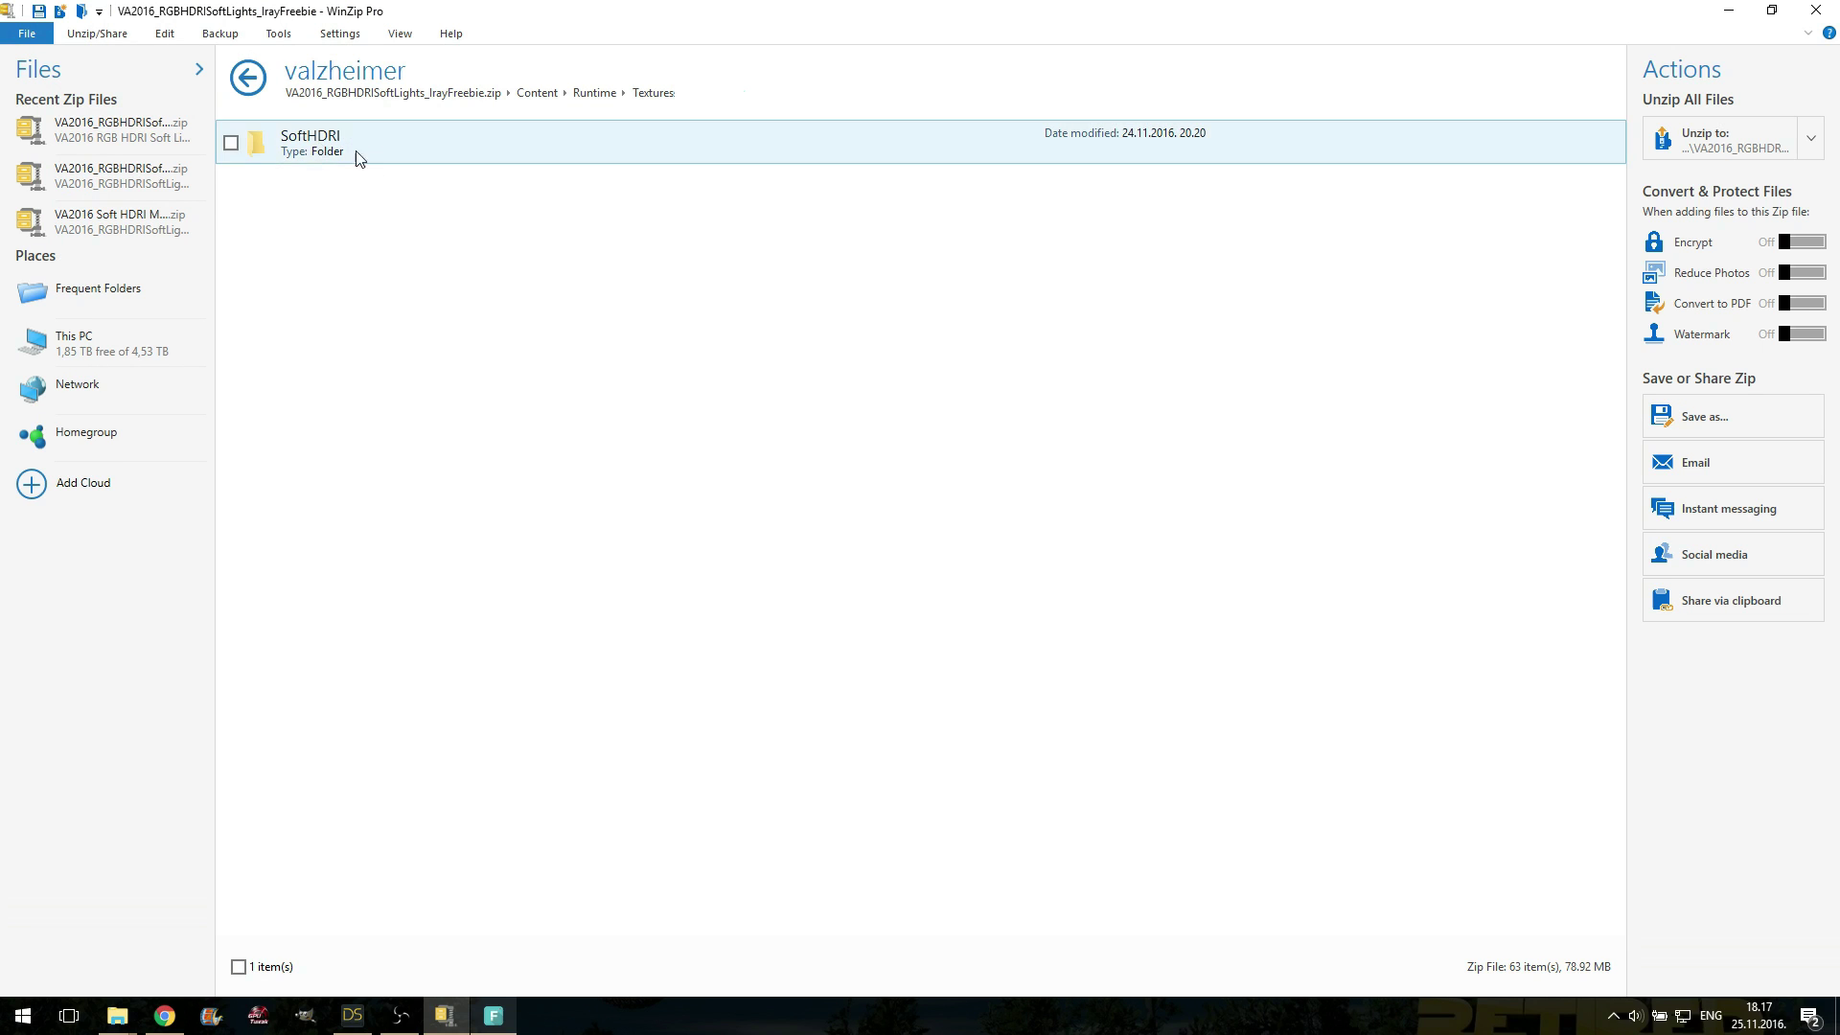
double_click(359, 156)
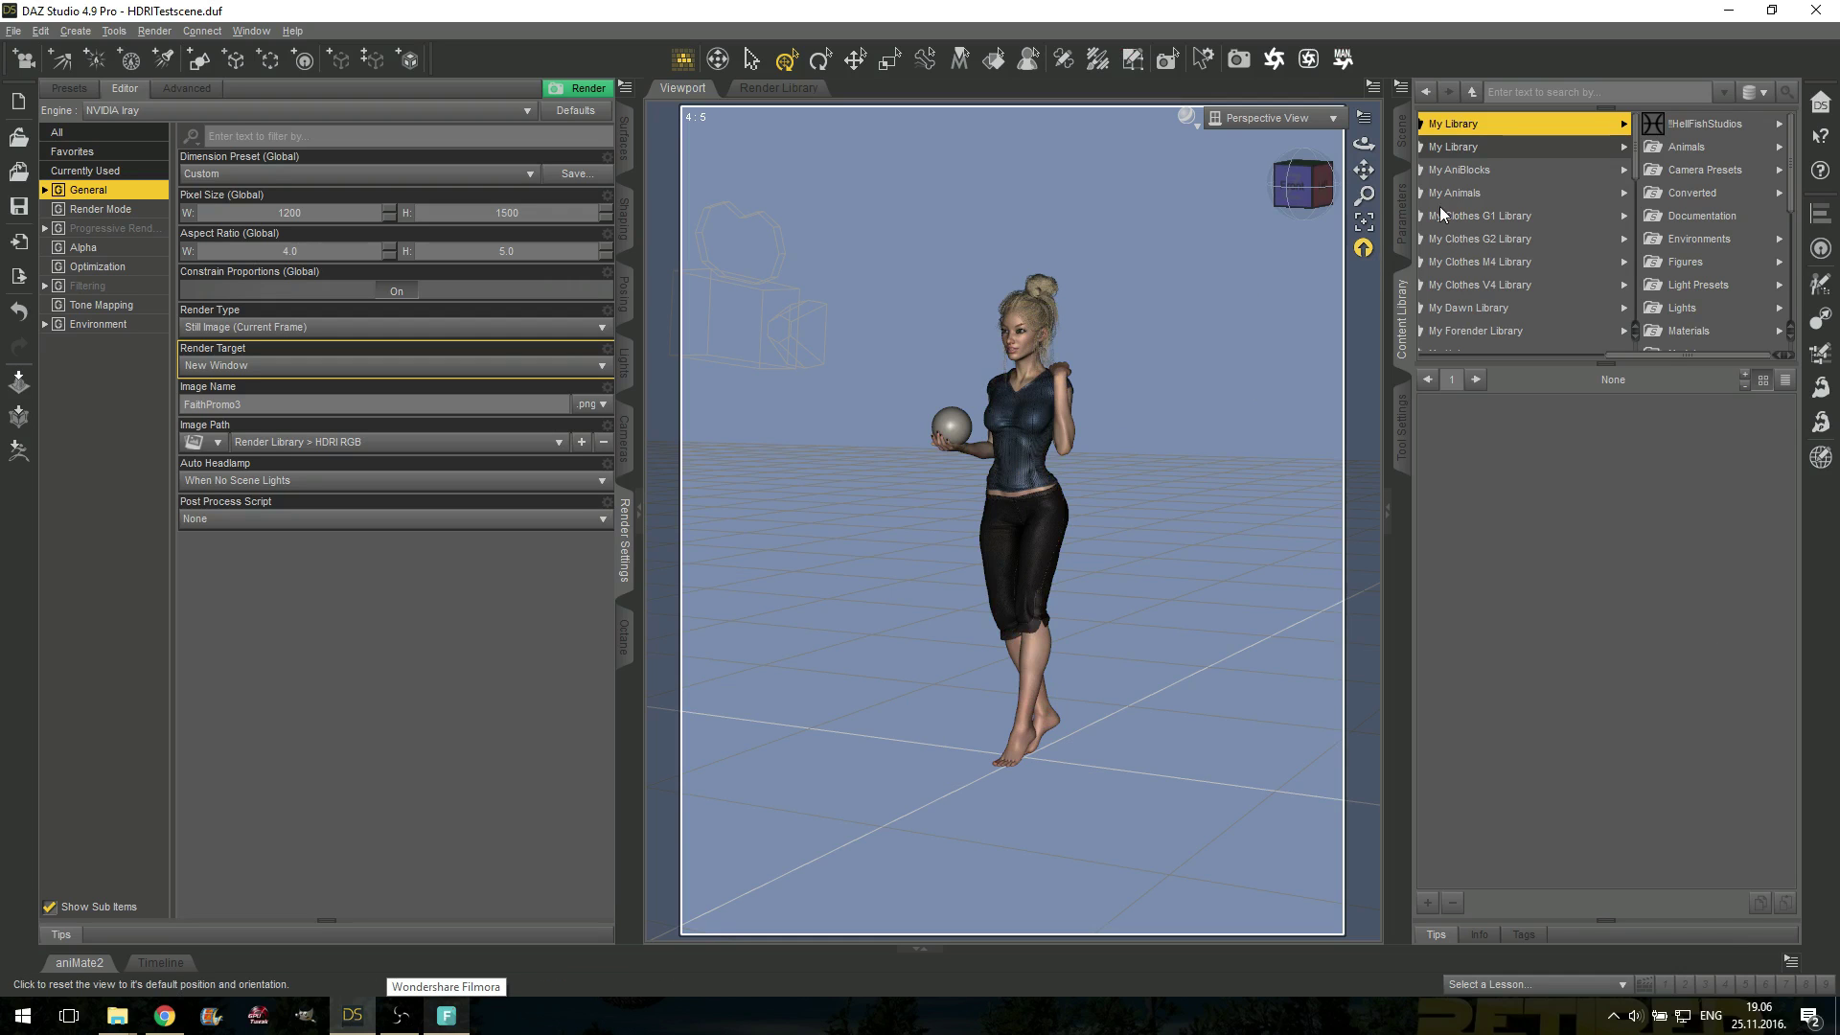
Inspect the scene items: Genesis 3 Female, Everyday Updo hair, ED-Shirt, ED-Trouser, Camera Full and the sphere.
click(1403, 134)
click(1568, 146)
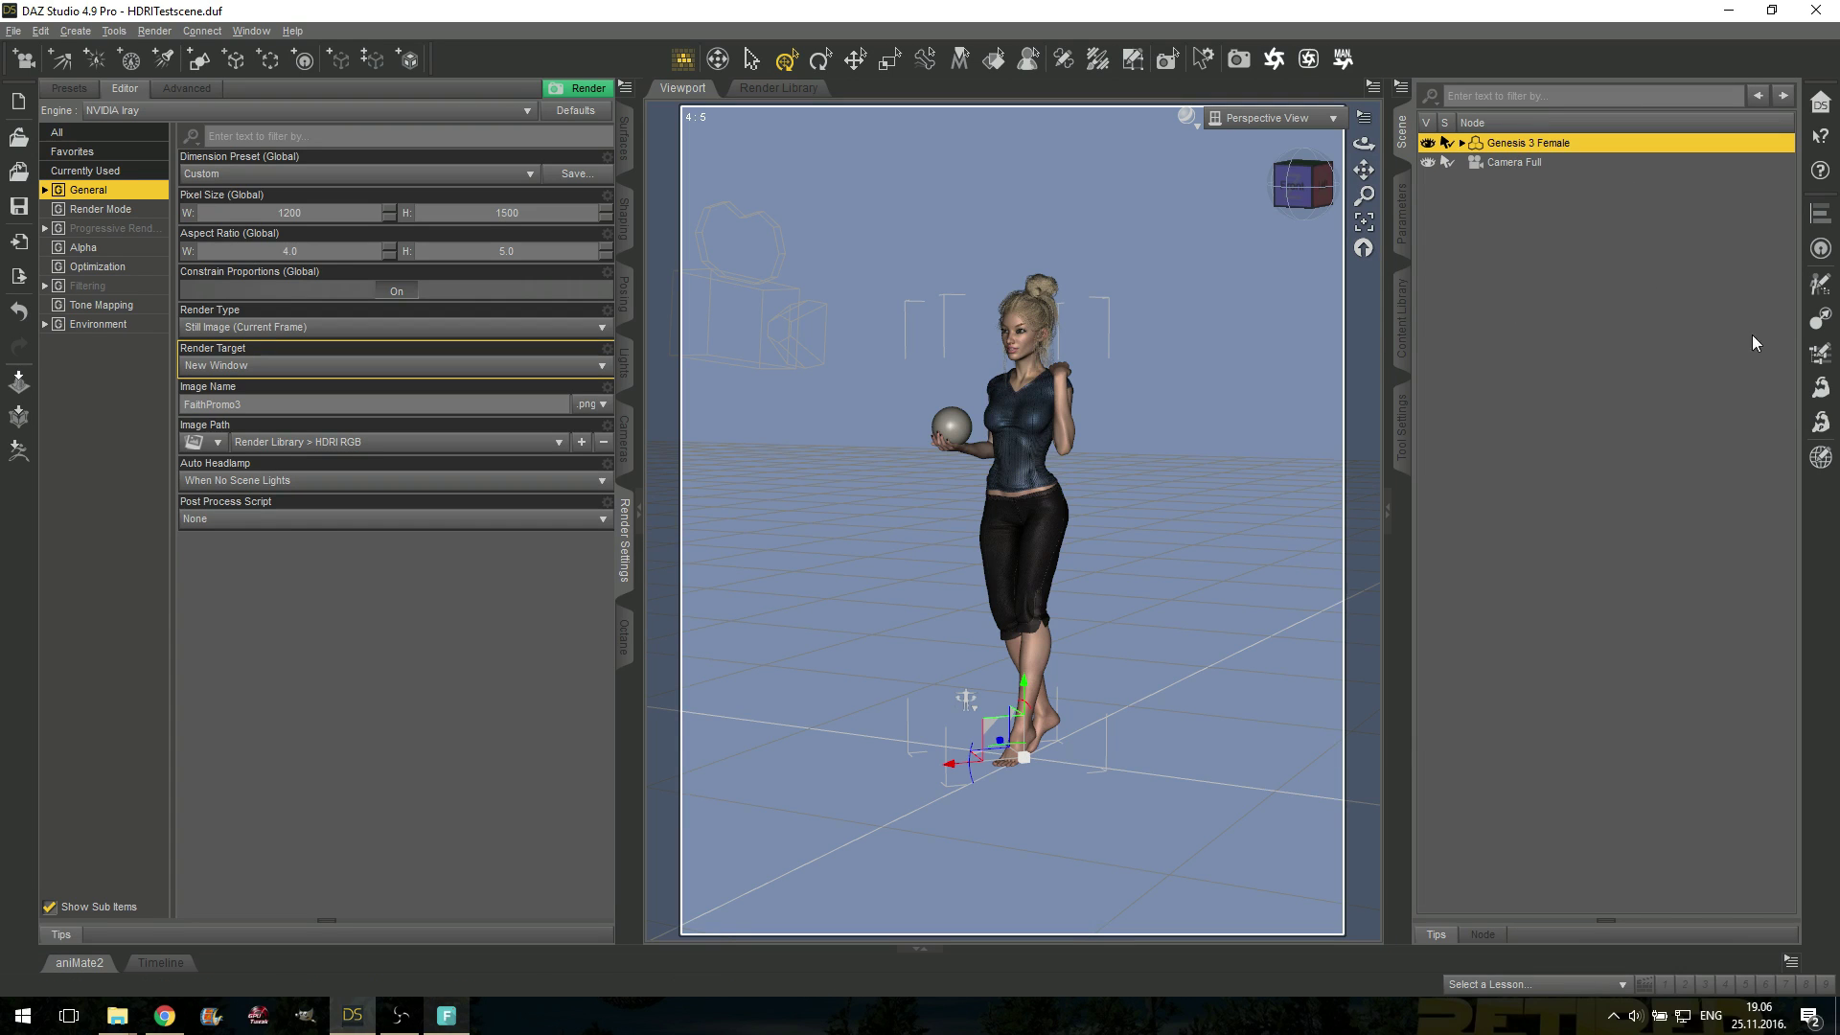
click(1461, 143)
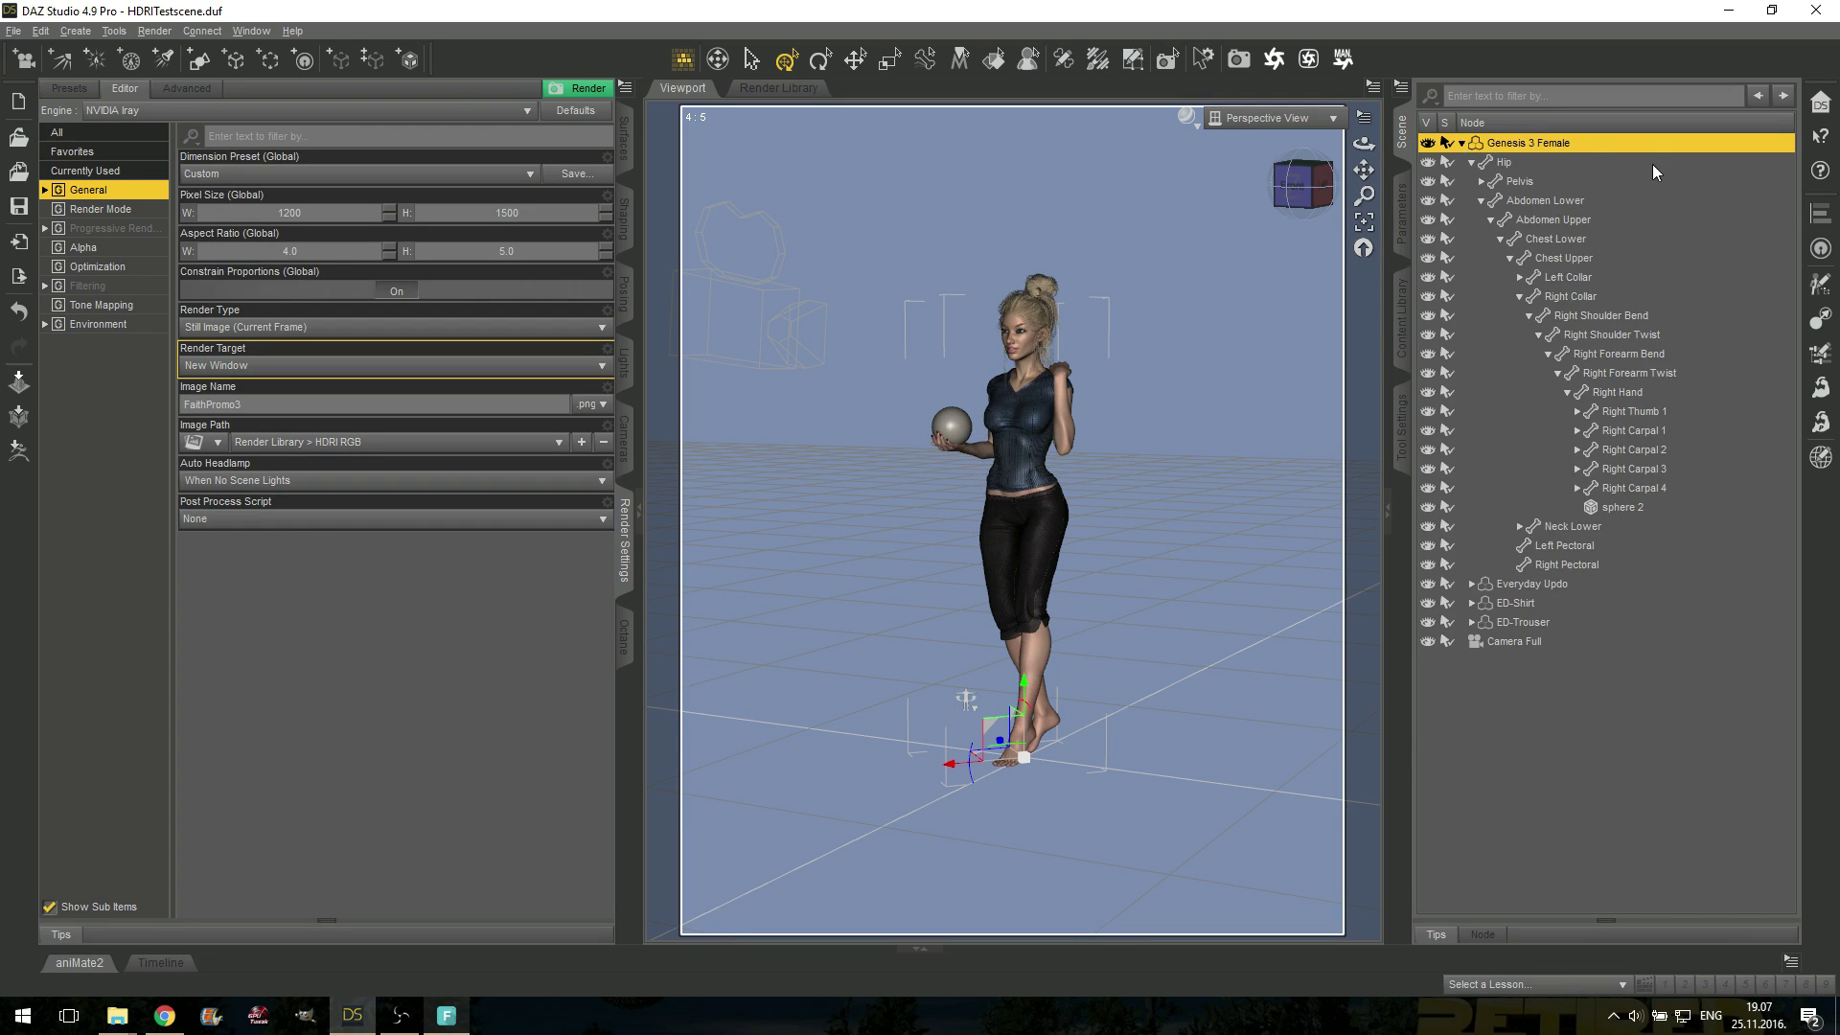
click(1472, 163)
click(1530, 182)
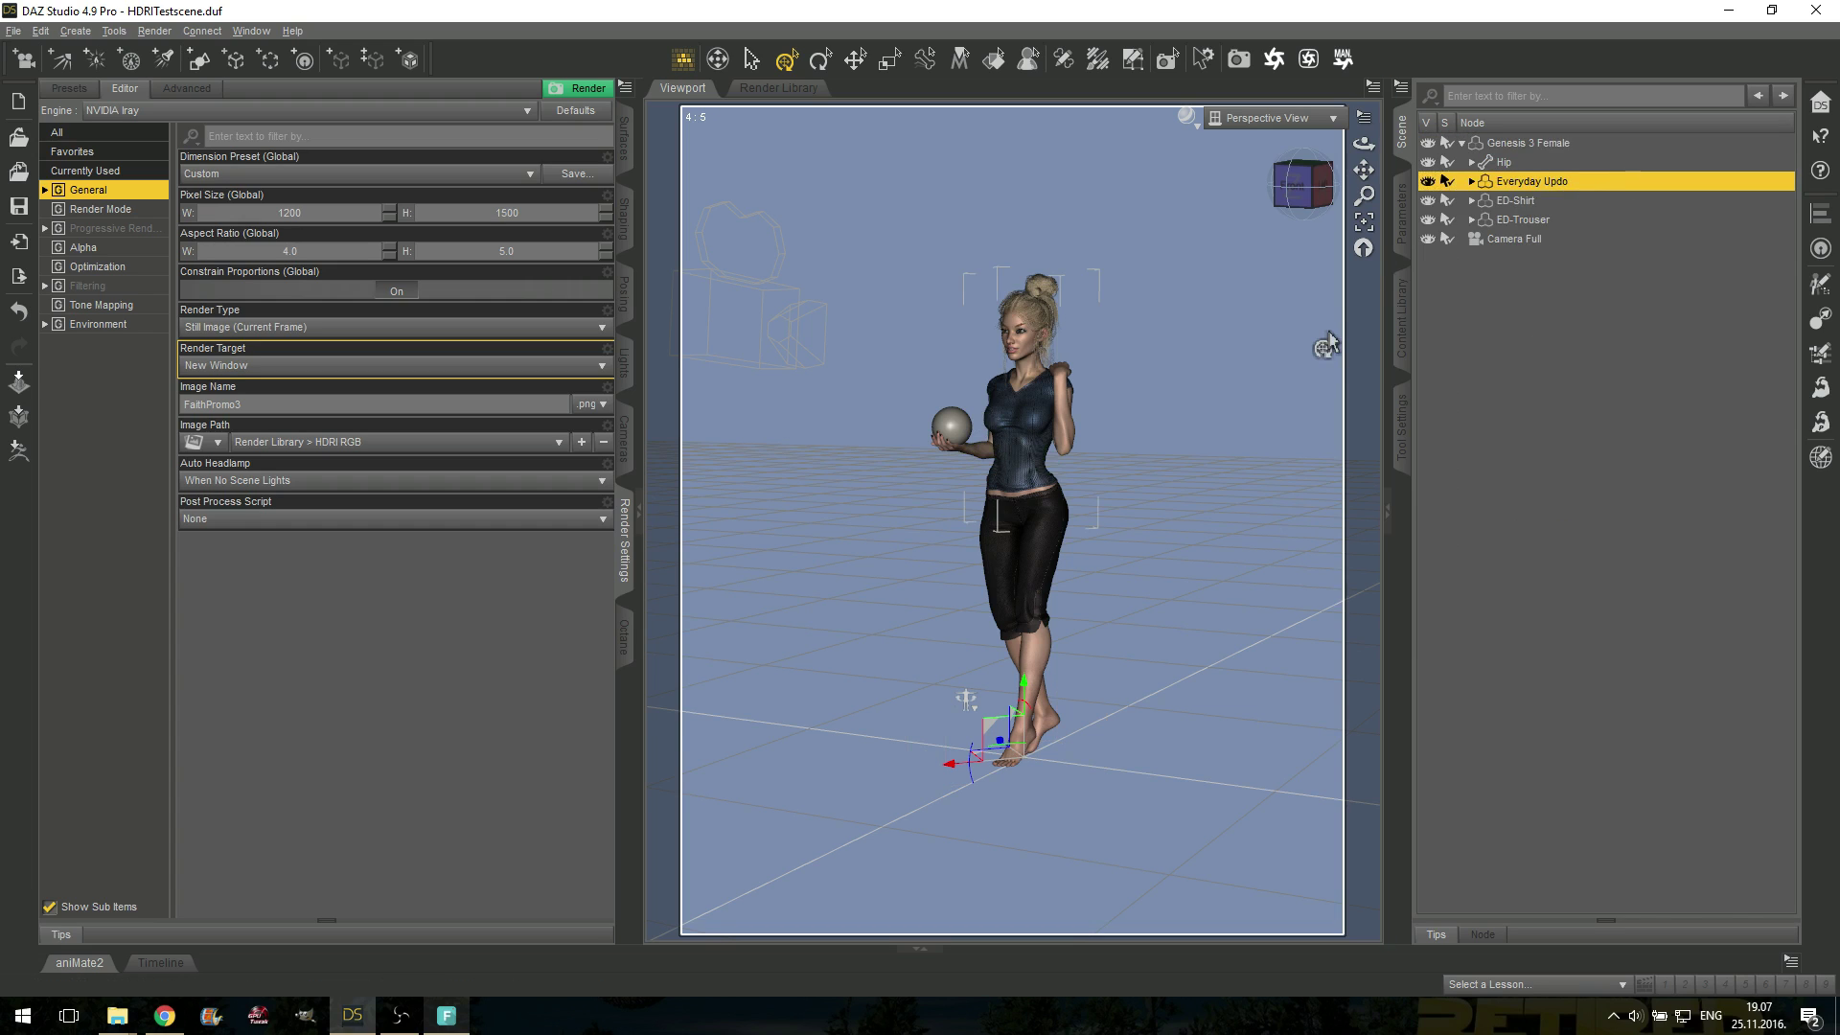
alt+drag(1335, 341, 1322, 341)
click(1528, 202)
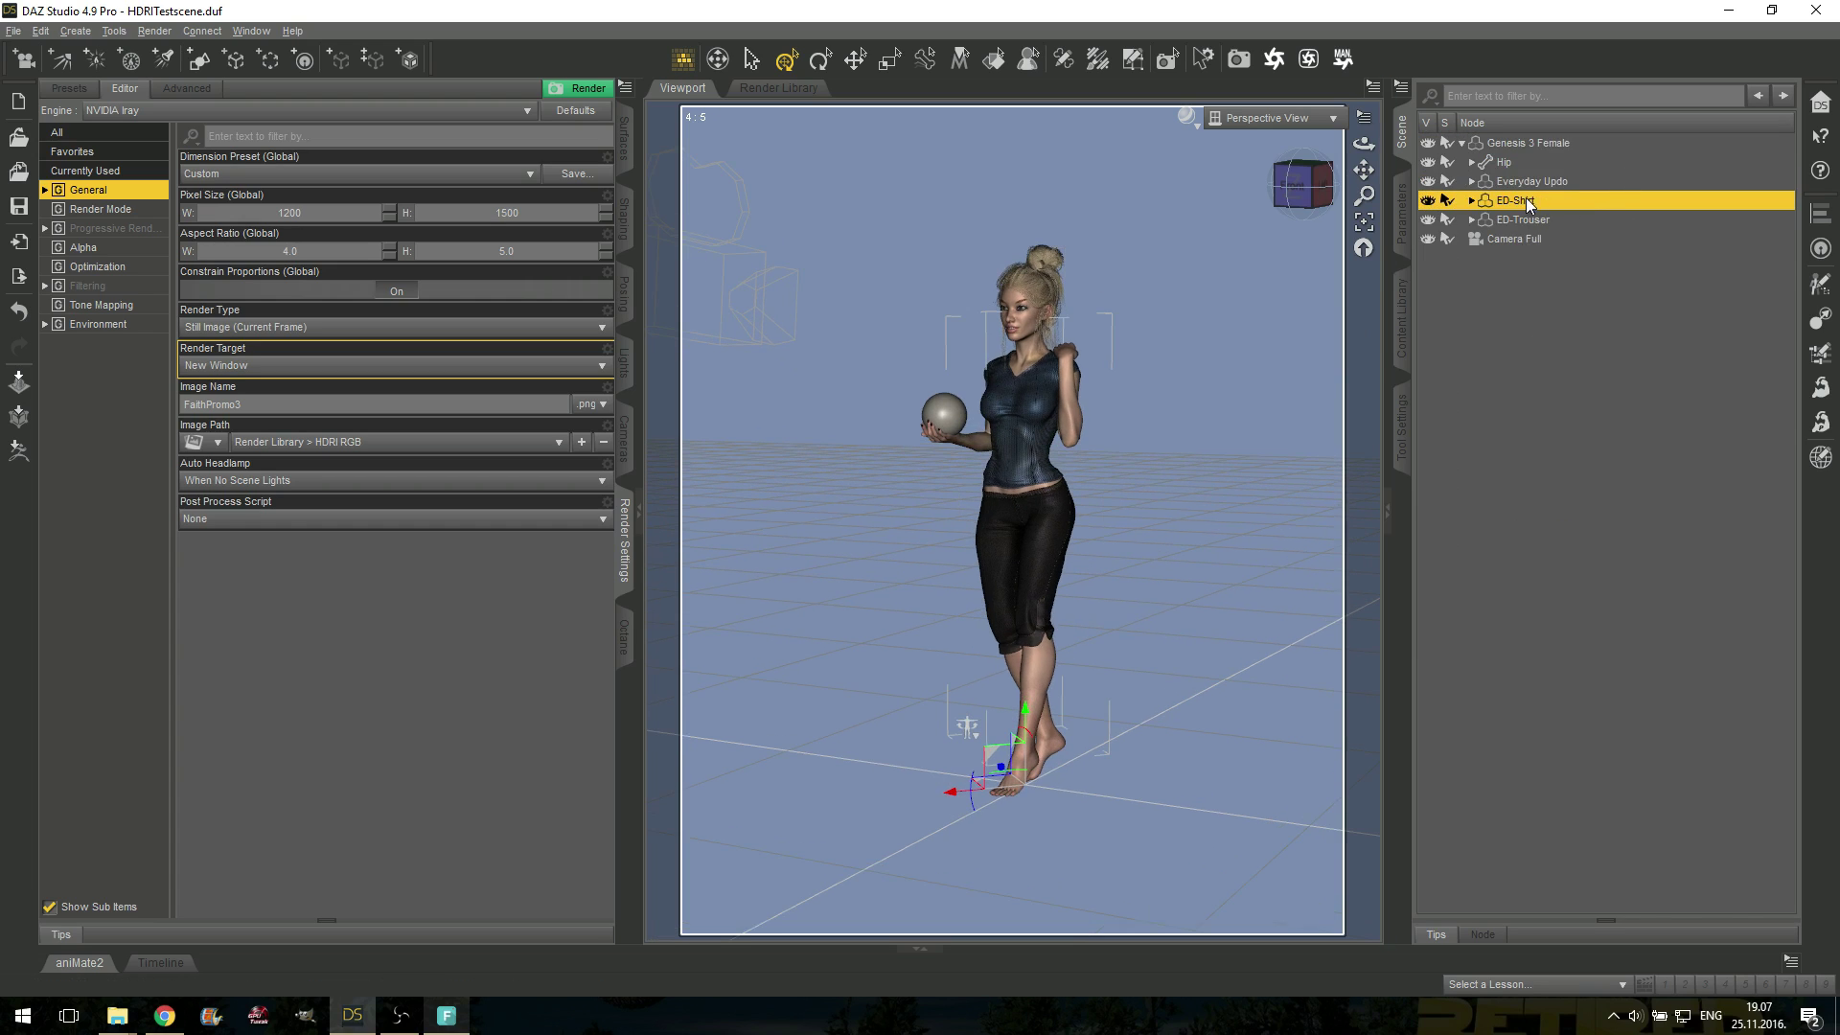
click(1560, 223)
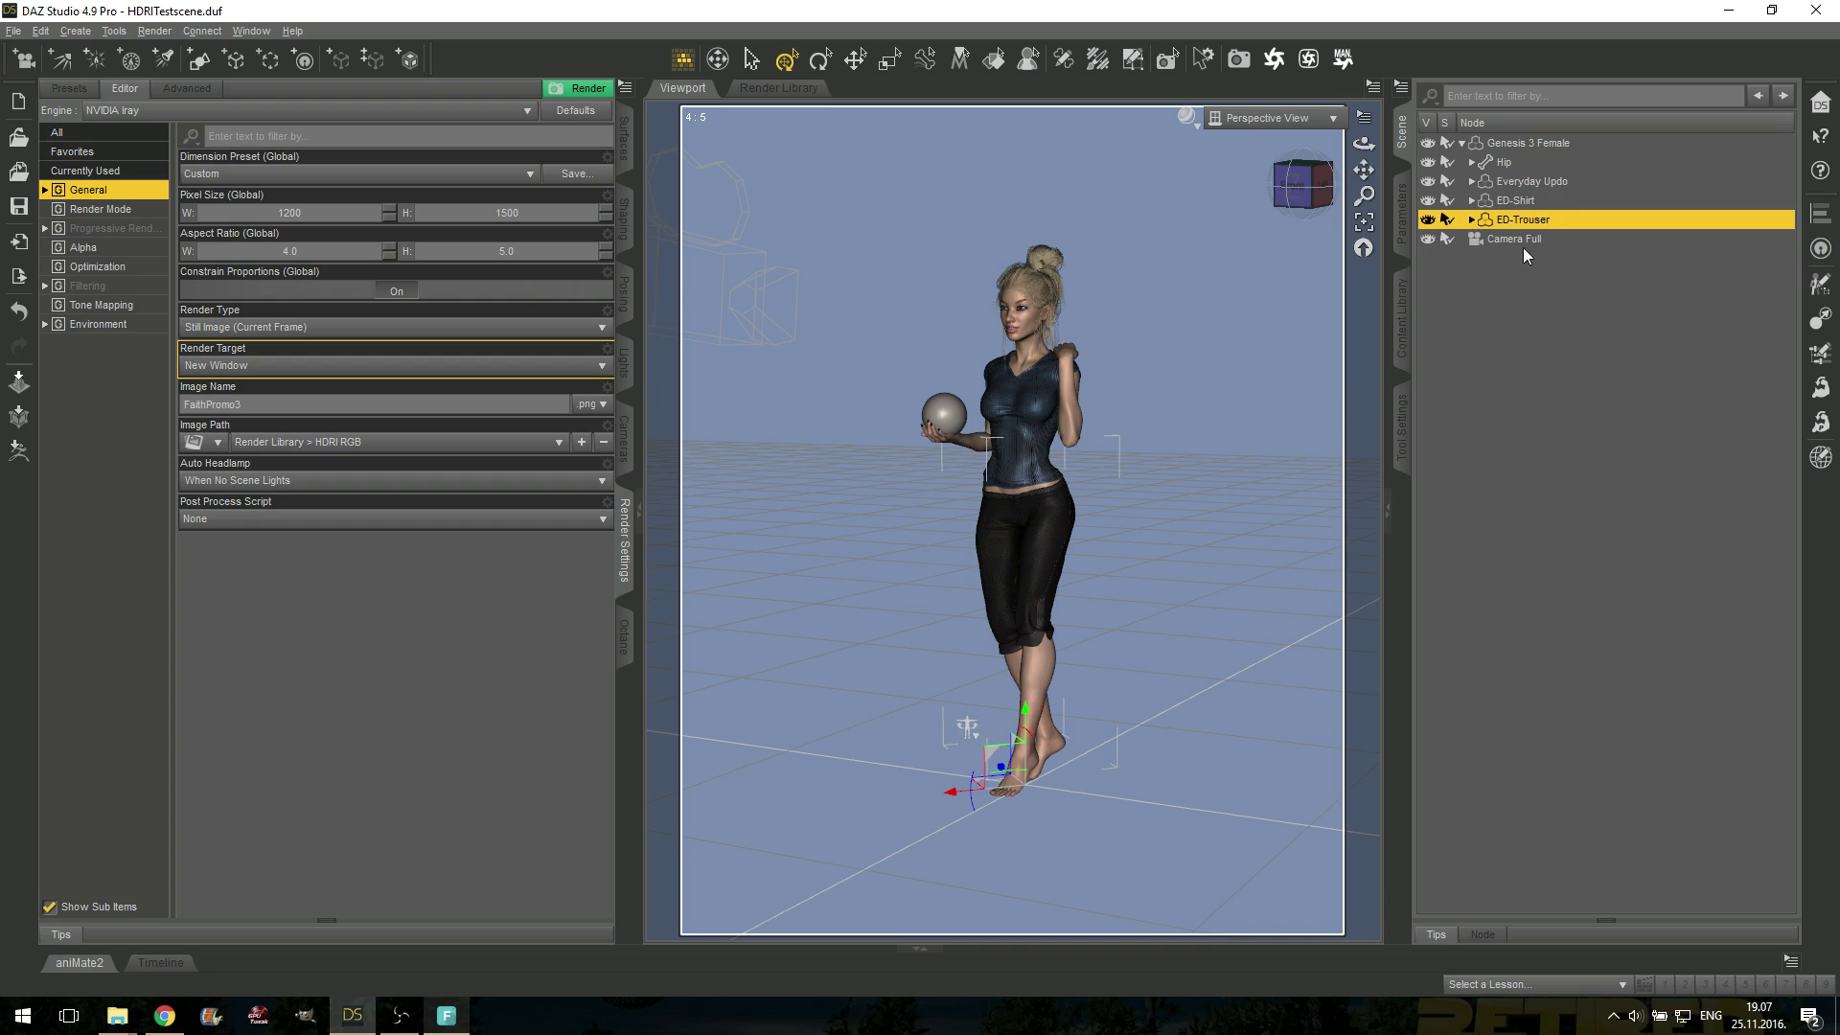
click(1525, 240)
click(944, 412)
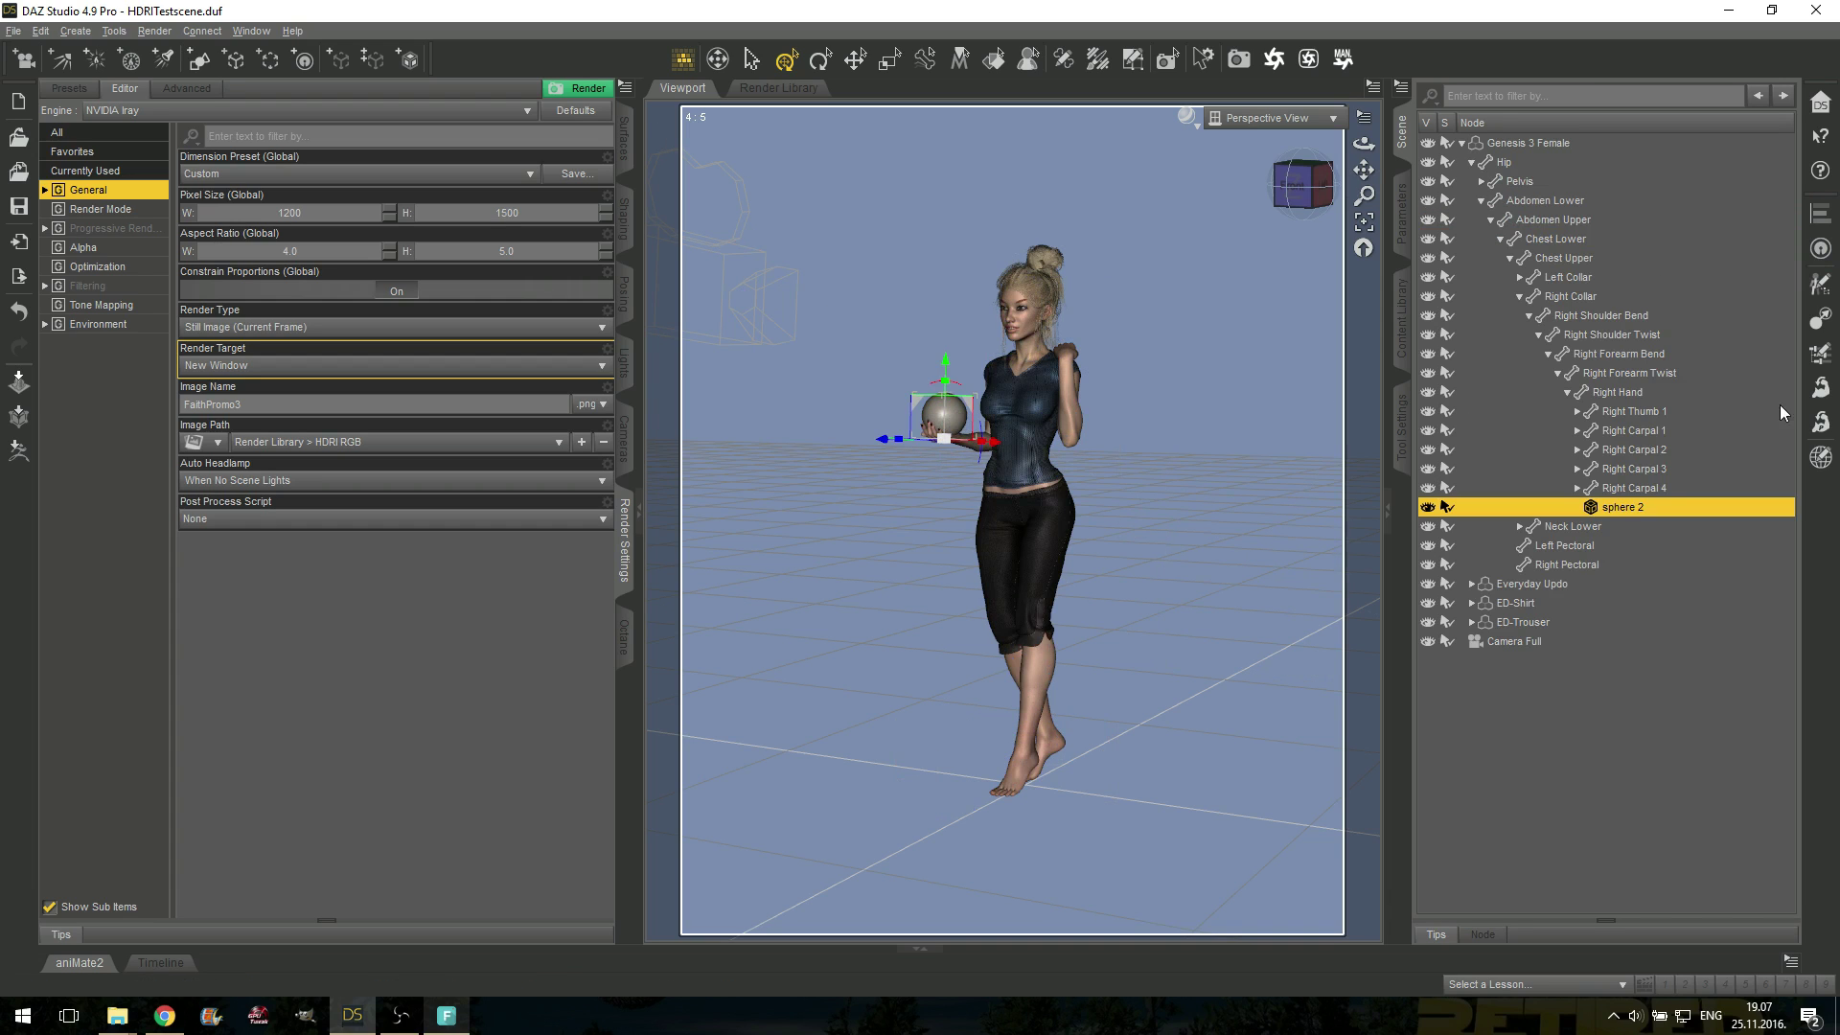
click(1462, 143)
click(1500, 292)
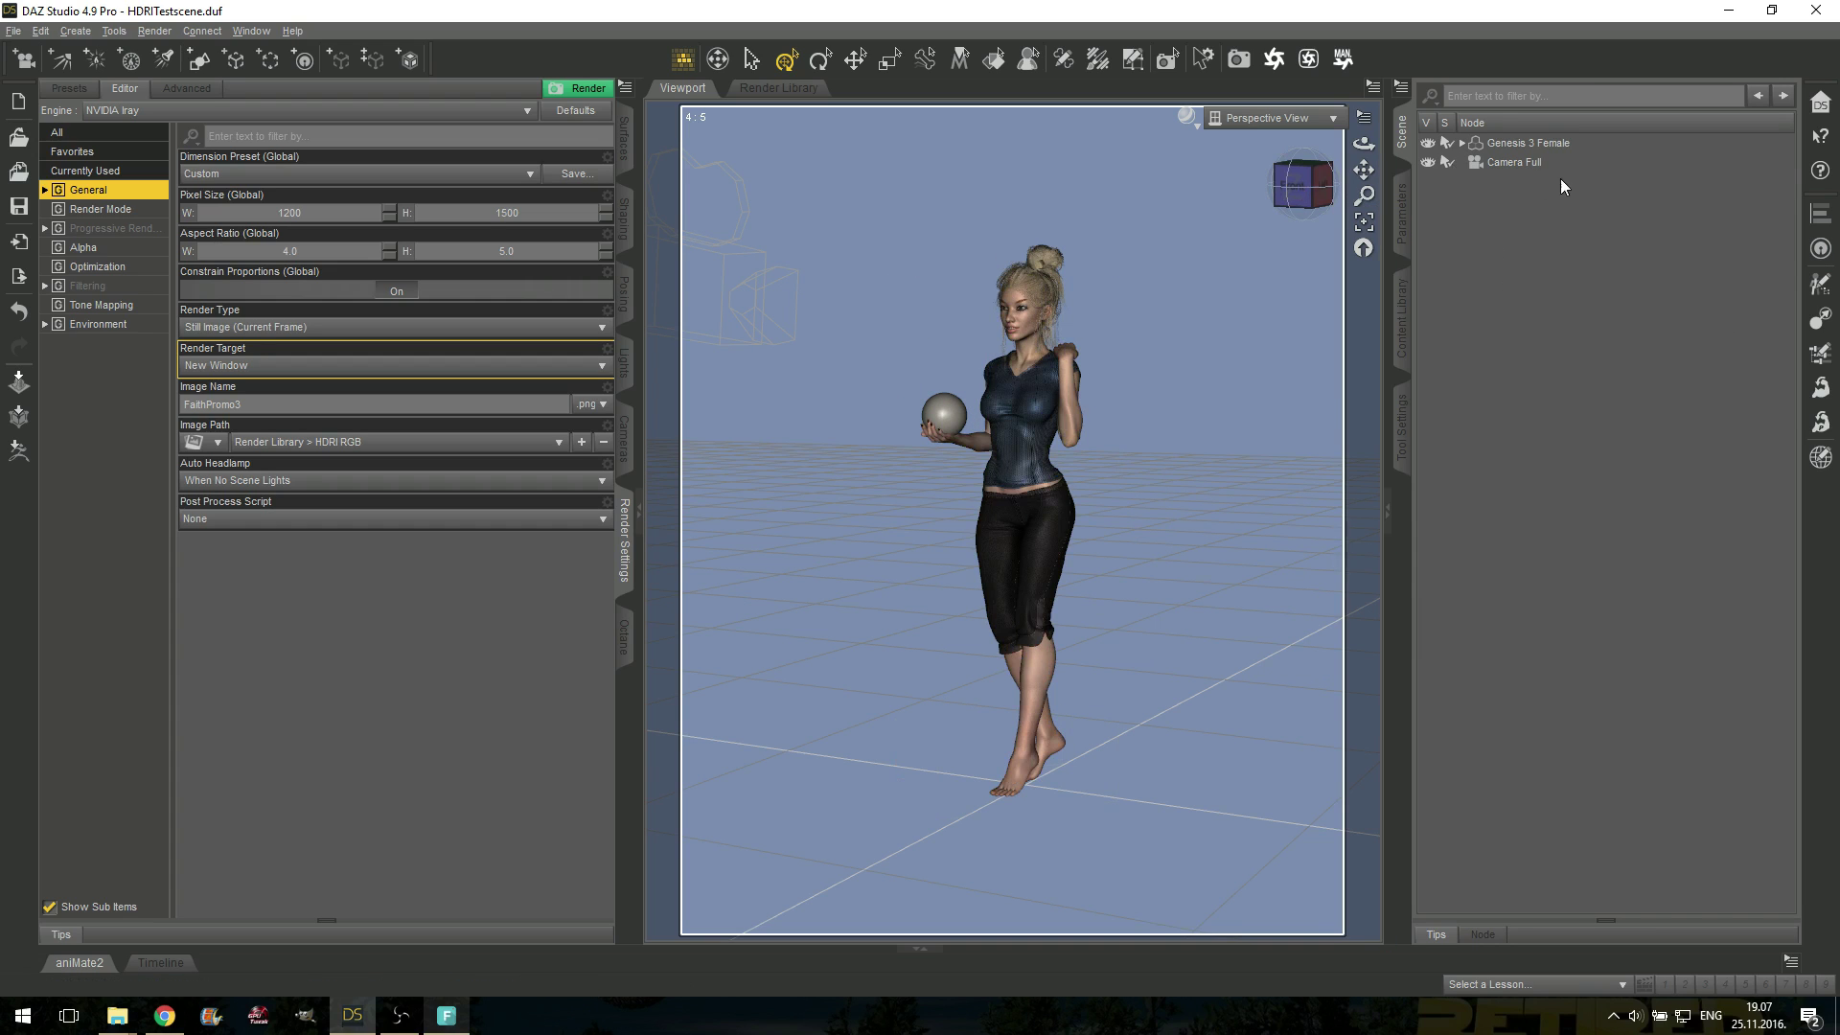
Select Camera Full, view the scene through it, and show the Content Library.
click(1536, 162)
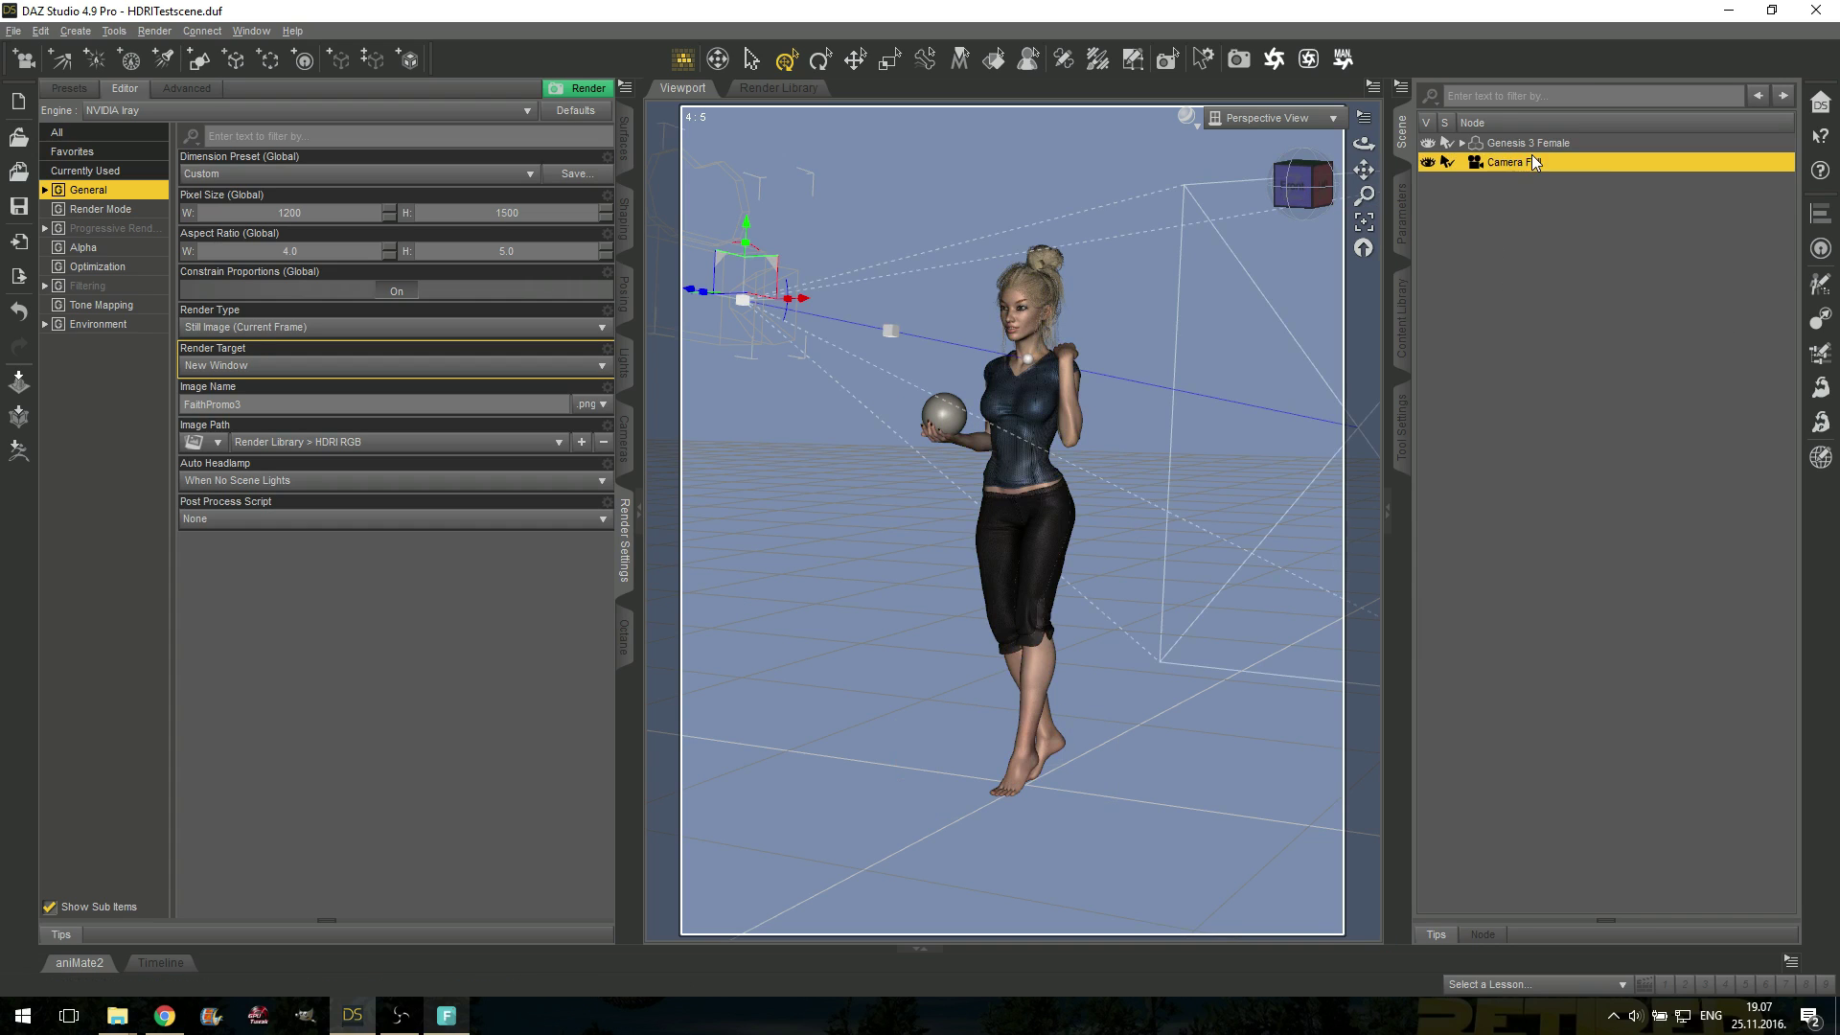
click(1263, 116)
click(1256, 243)
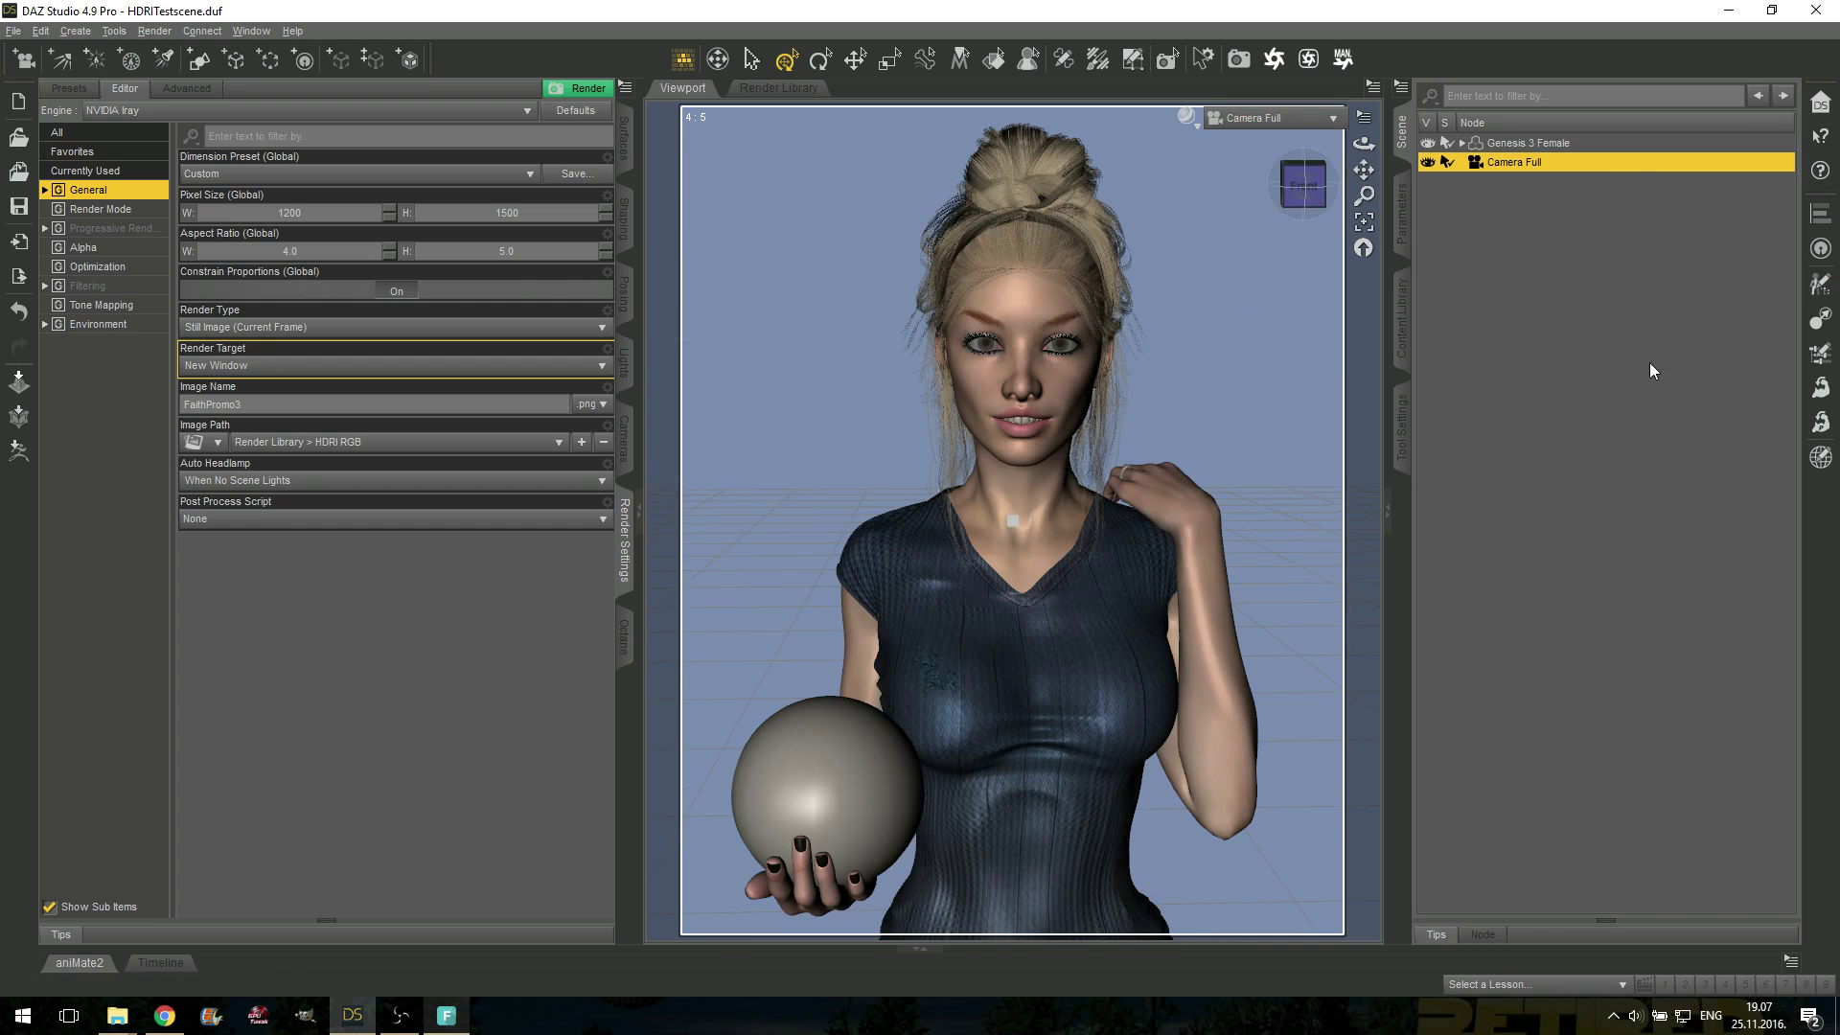
click(1401, 316)
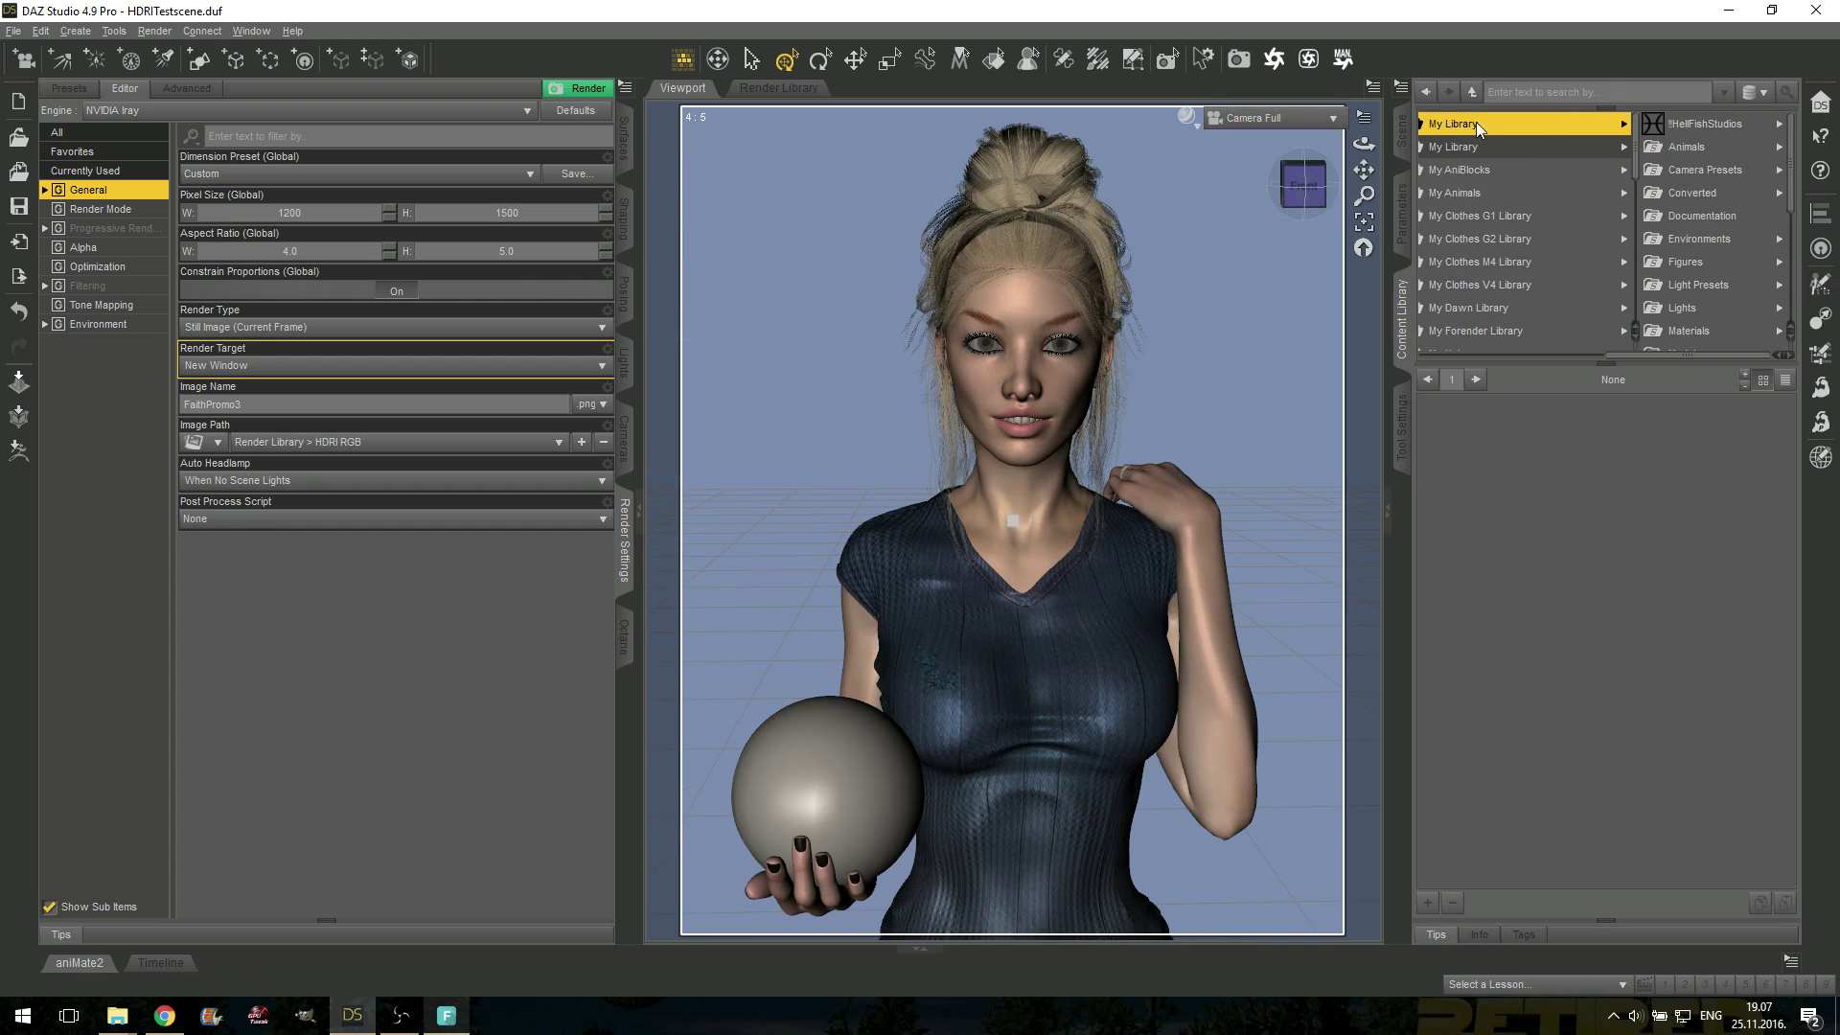
Load the !Load Lights and !Load Render Settings presets from Light Presets > VAlzheimer > RGB HDRI Soft Lights.
click(1722, 287)
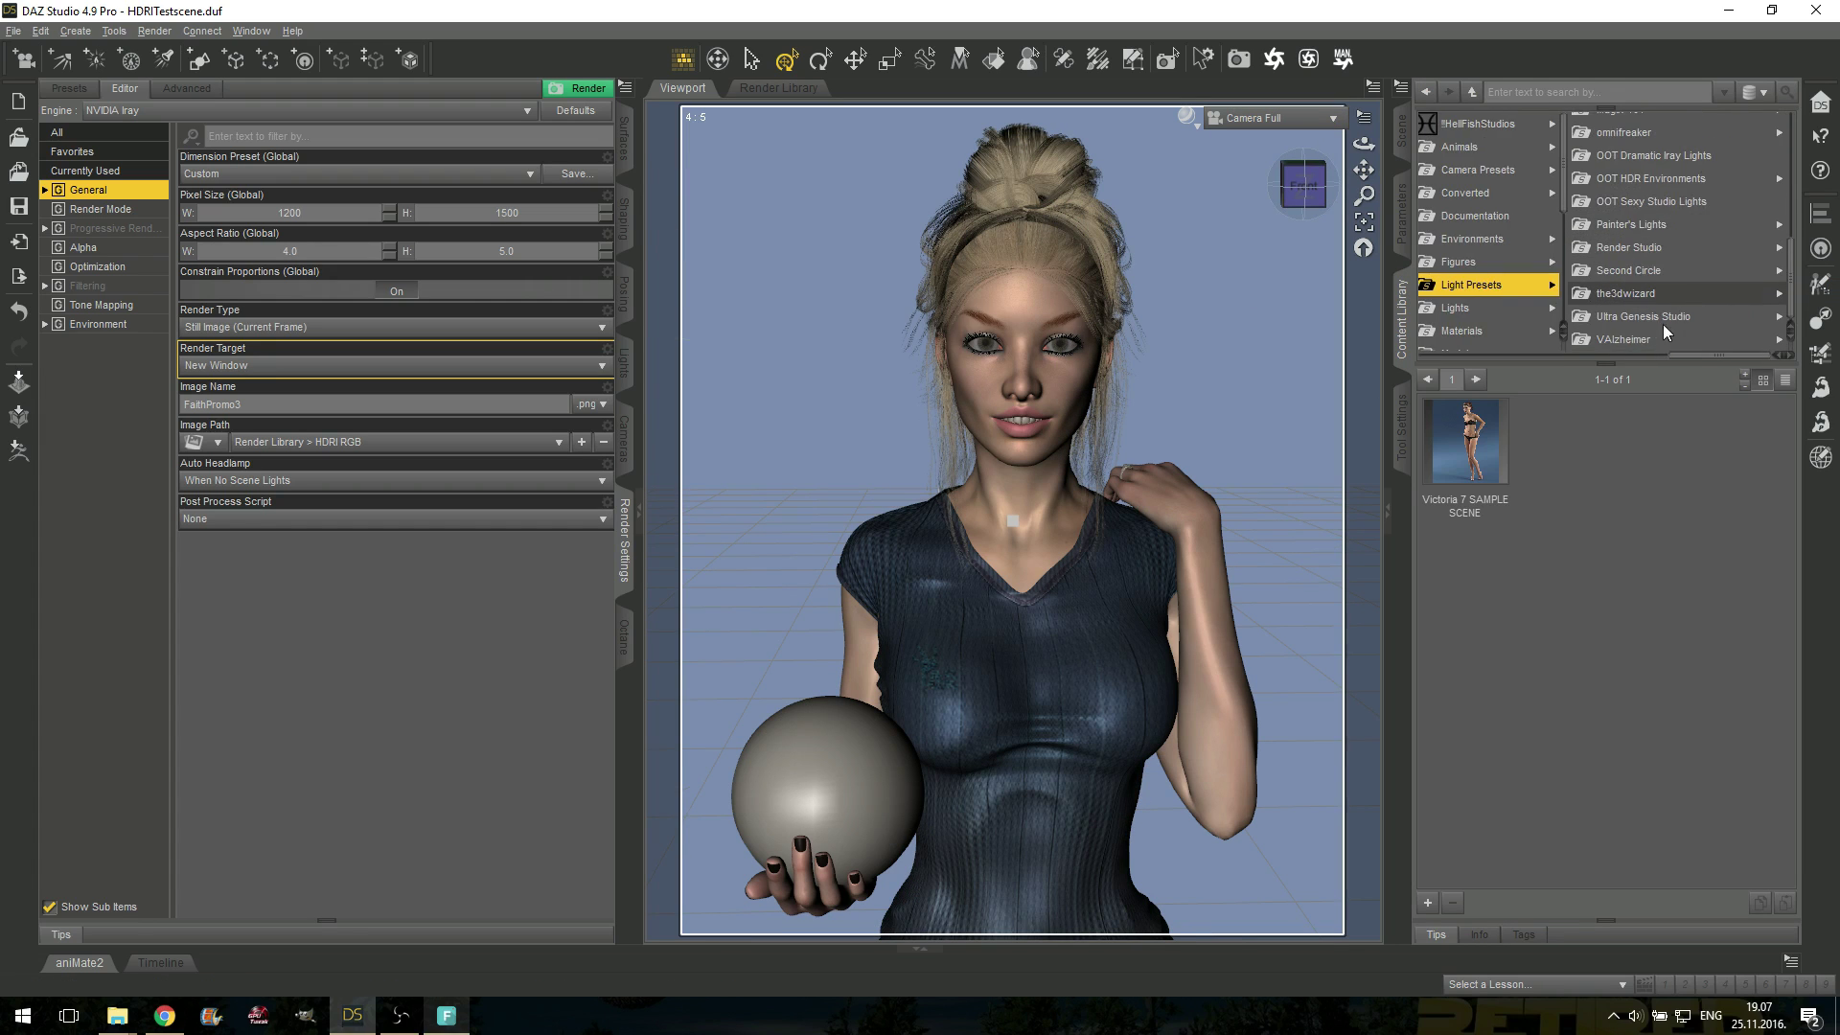
click(1668, 337)
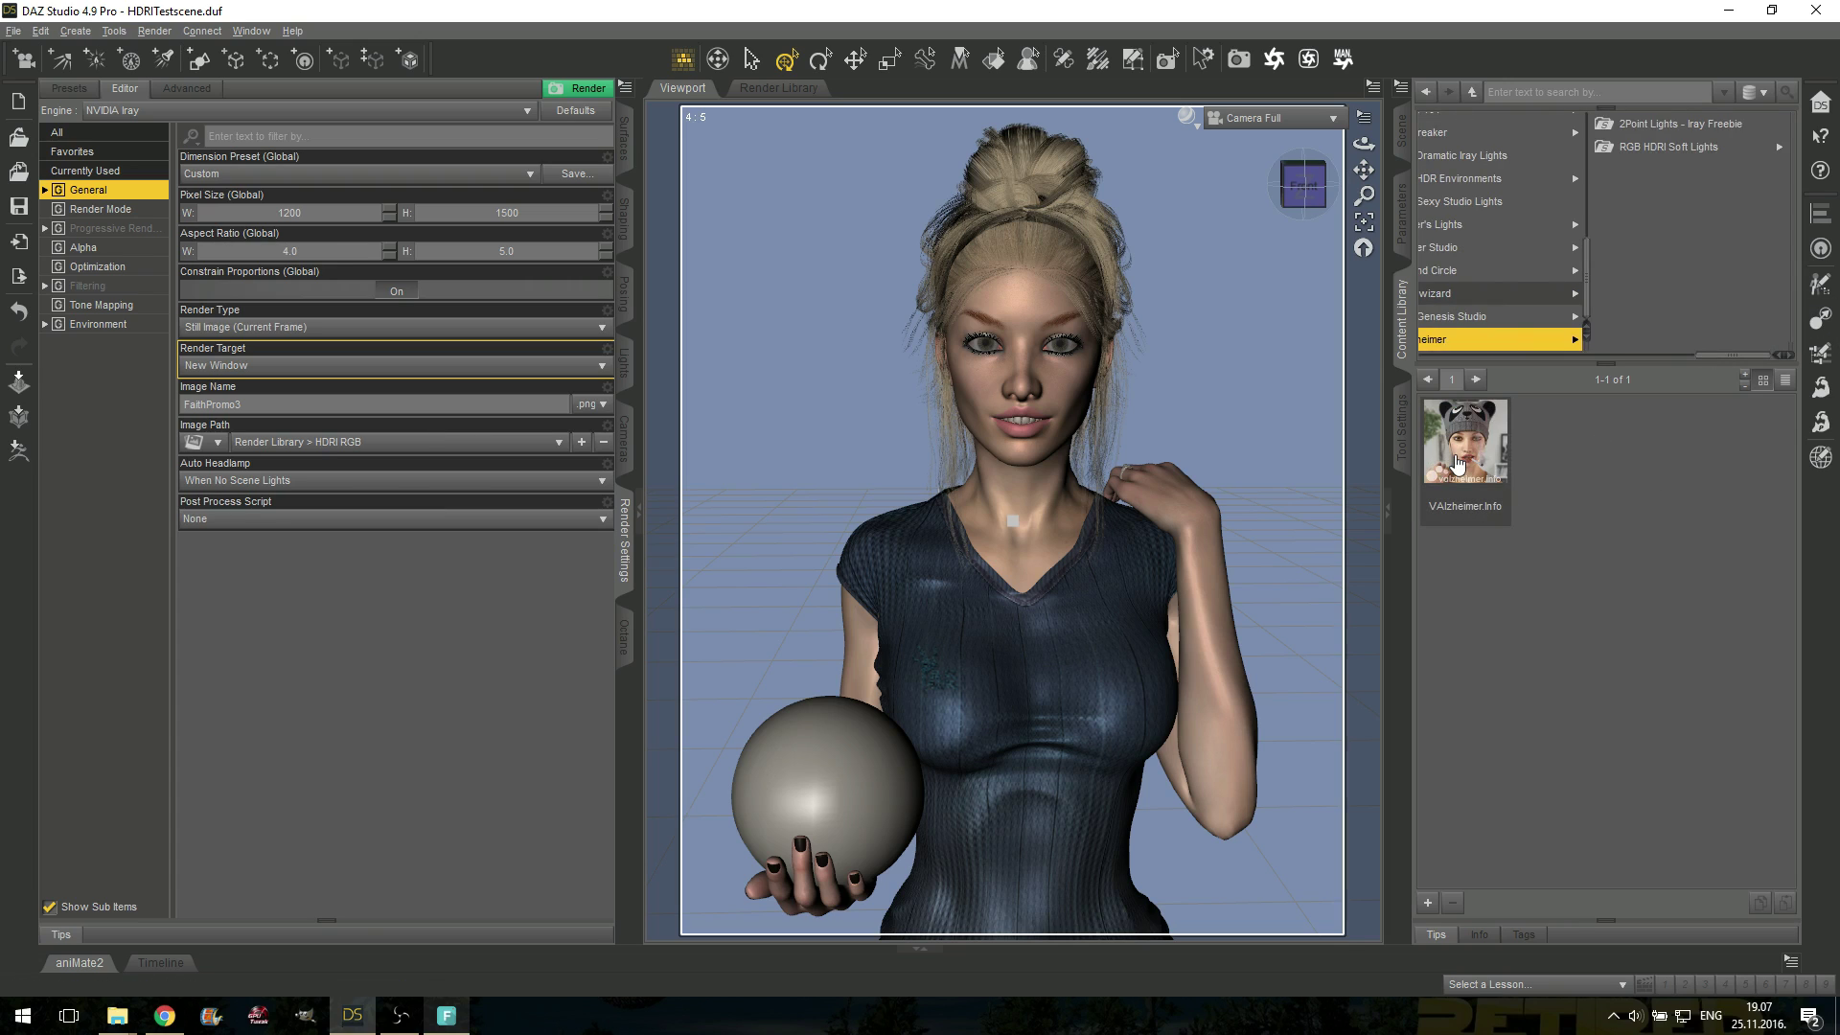
click(1679, 147)
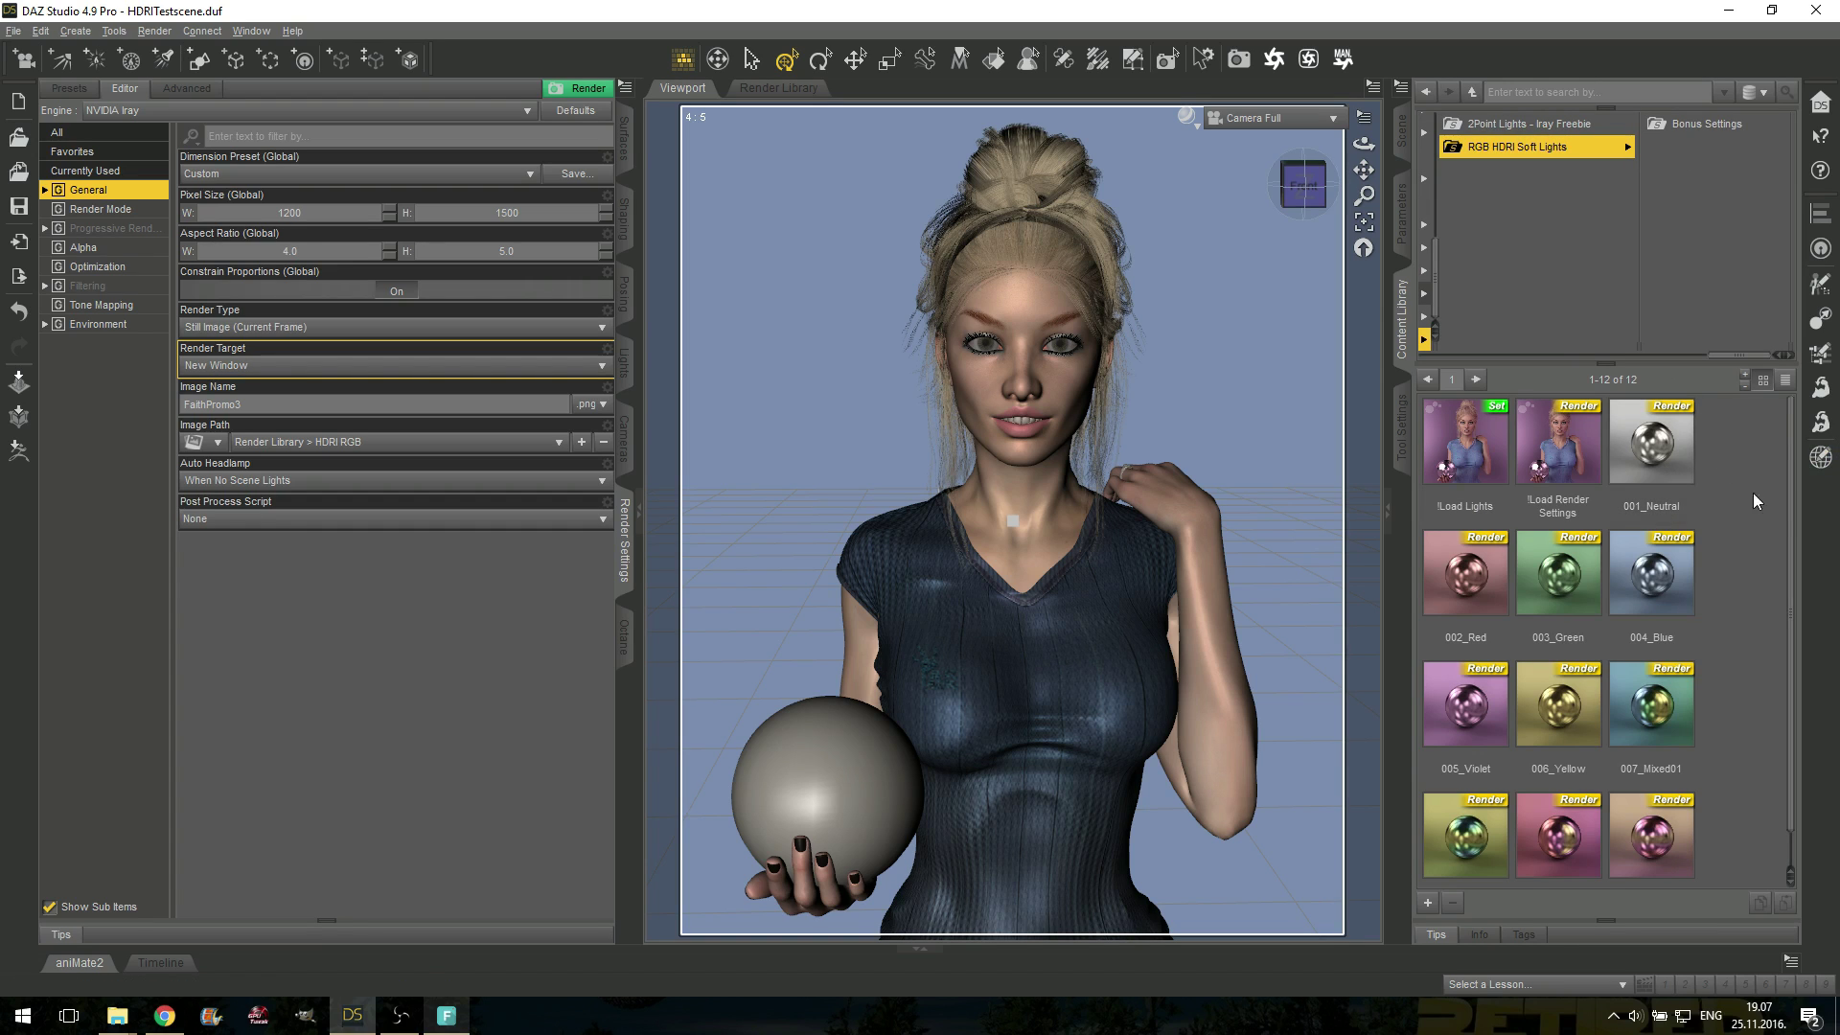
double_click(1463, 450)
double_click(1559, 441)
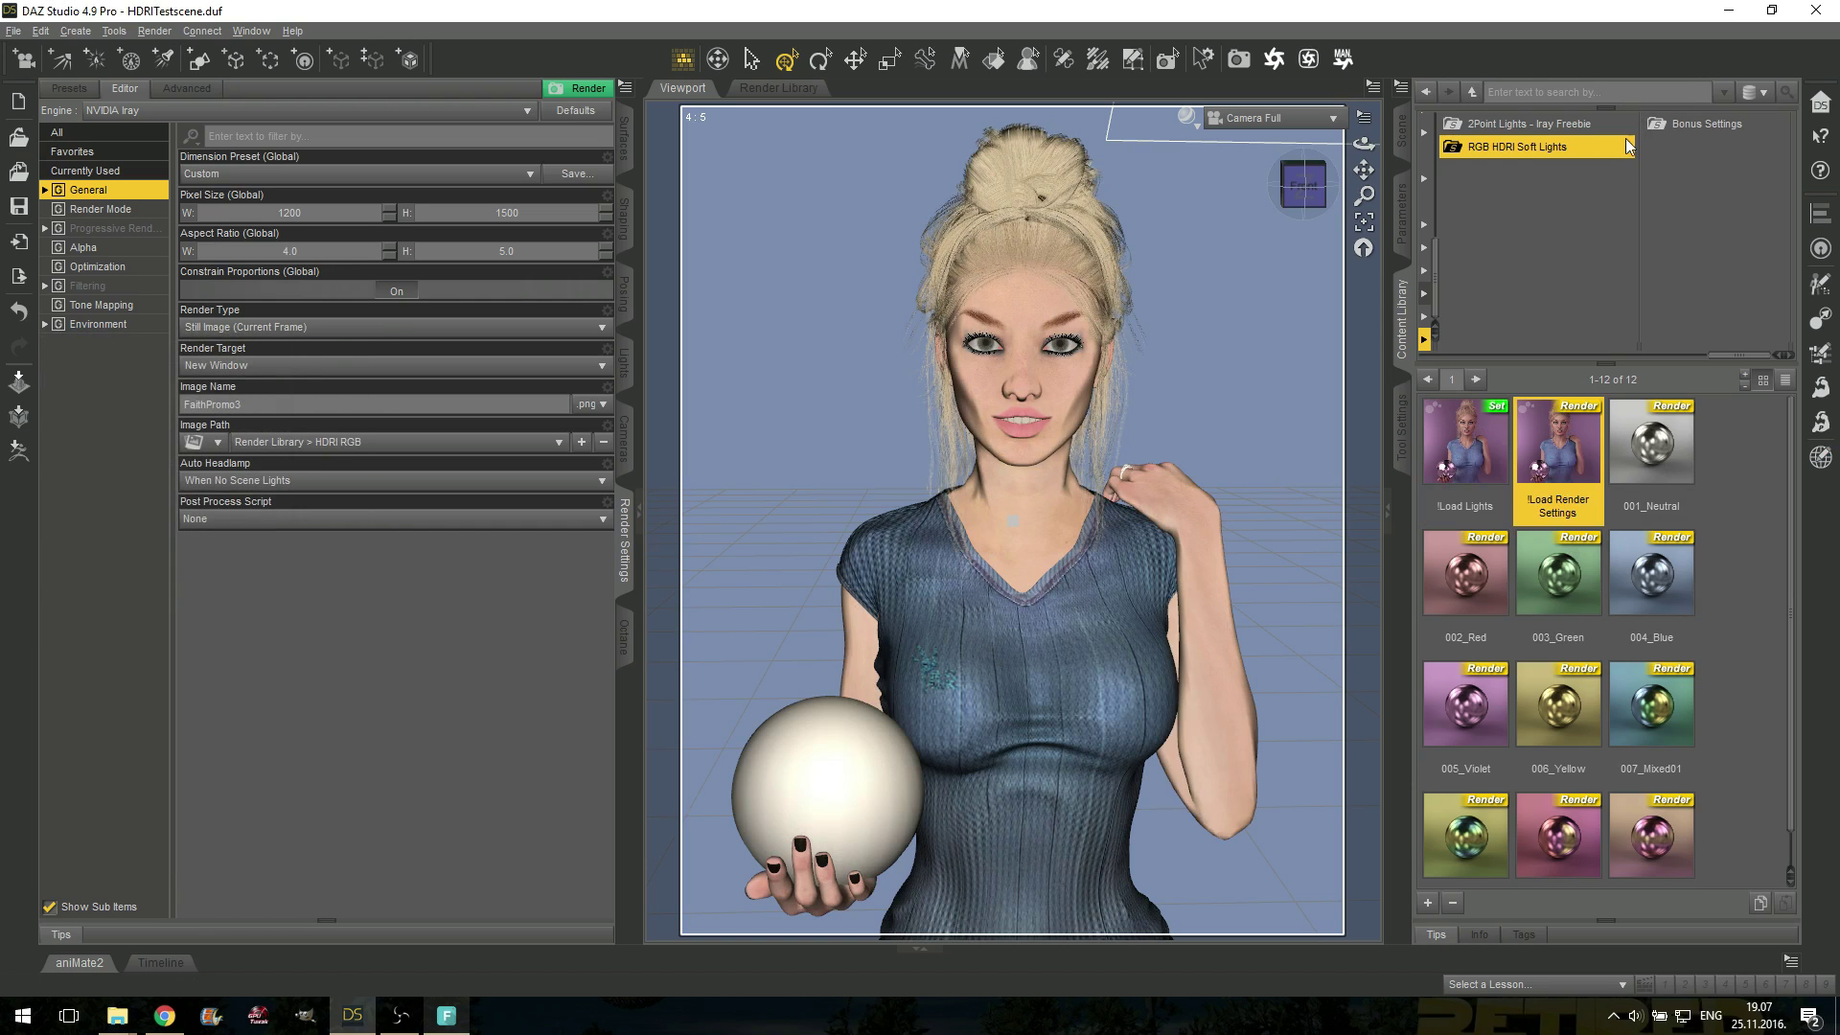
click(1402, 132)
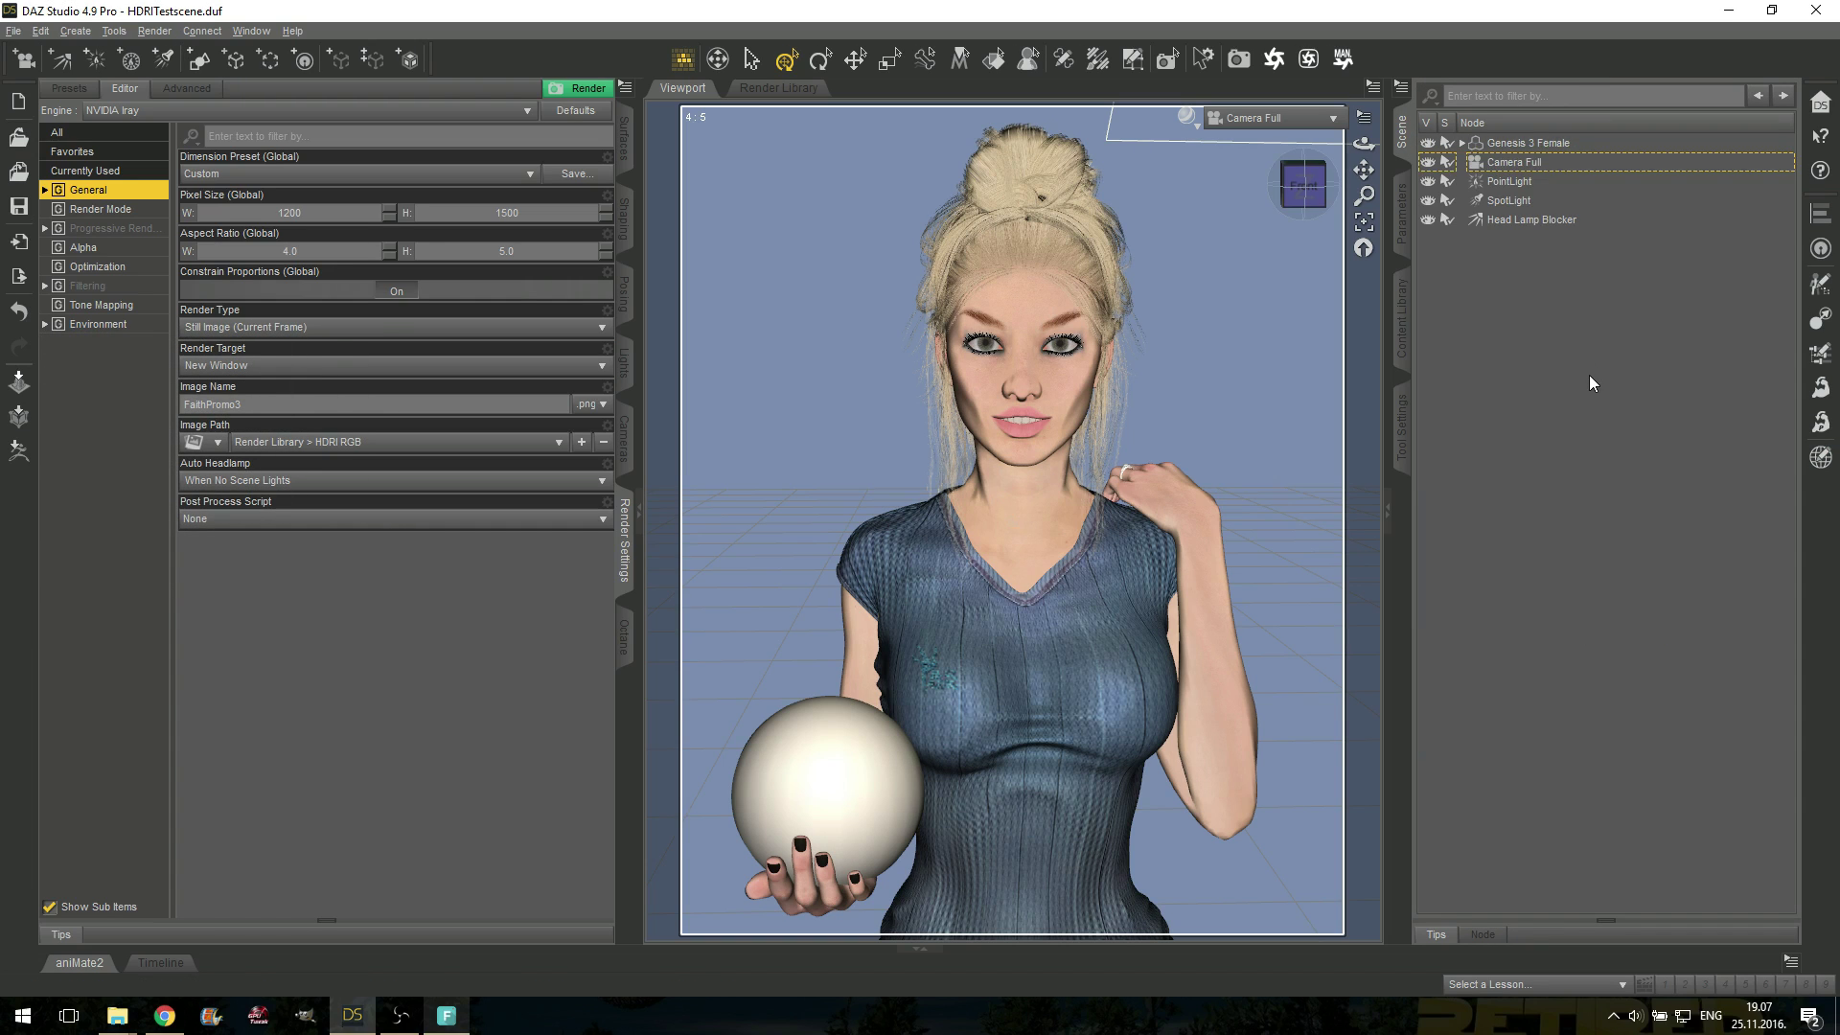
Select the PointLight and SpotLight and orbit the Perspective View to see the spotlight.
click(1518, 183)
click(1530, 202)
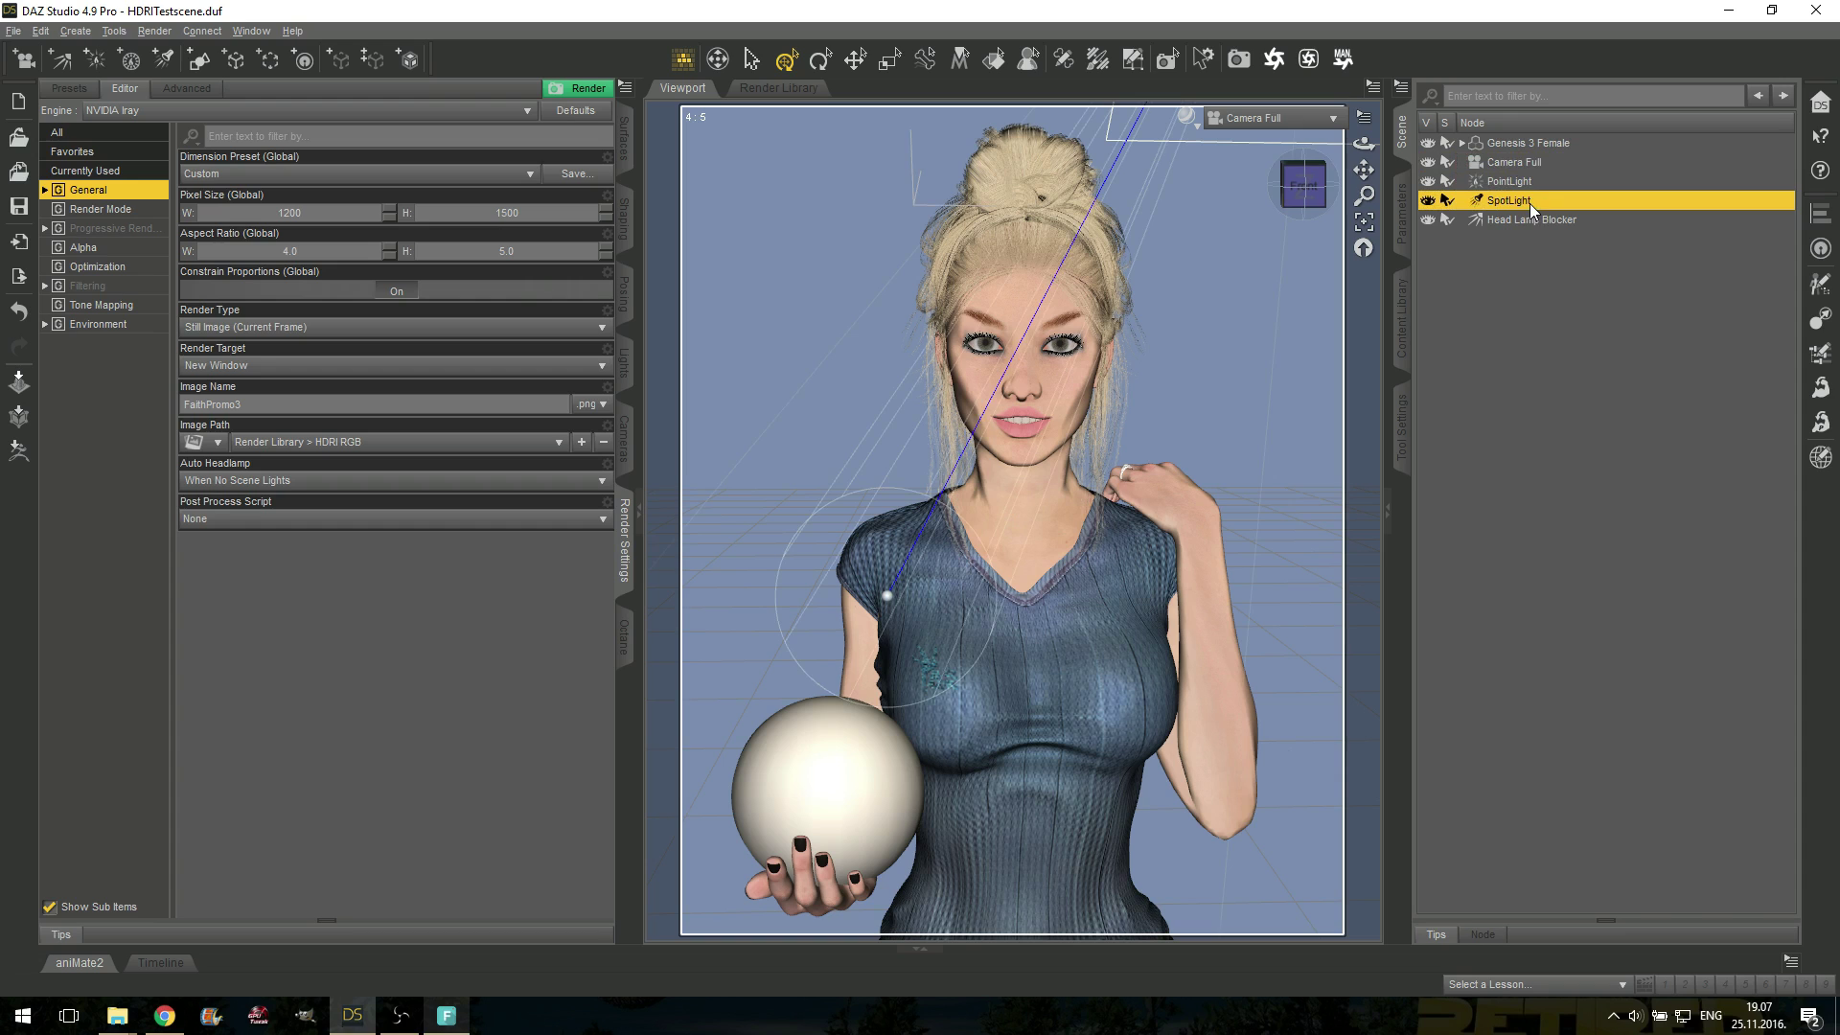
click(1267, 119)
click(1266, 124)
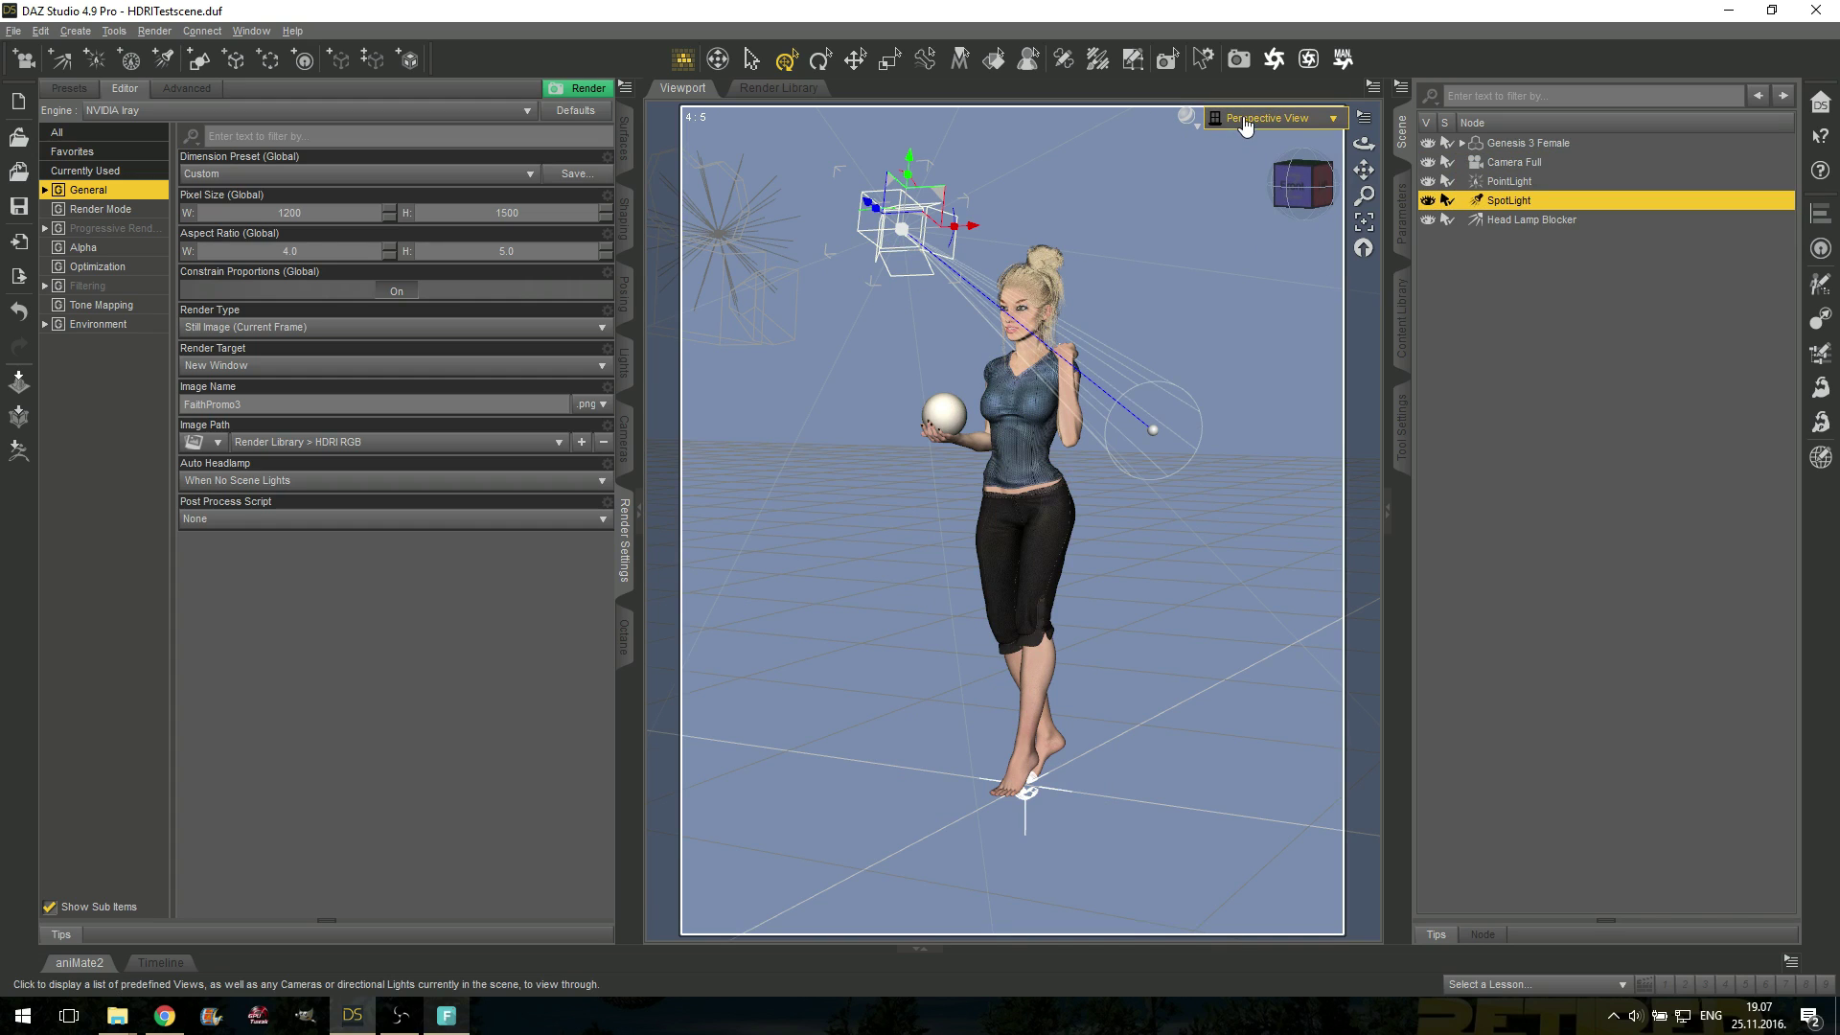
mouse_move(1302, 185)
mouse_down()
mouse_move(1337, 187)
mouse_move(1295, 182)
mouse_up()
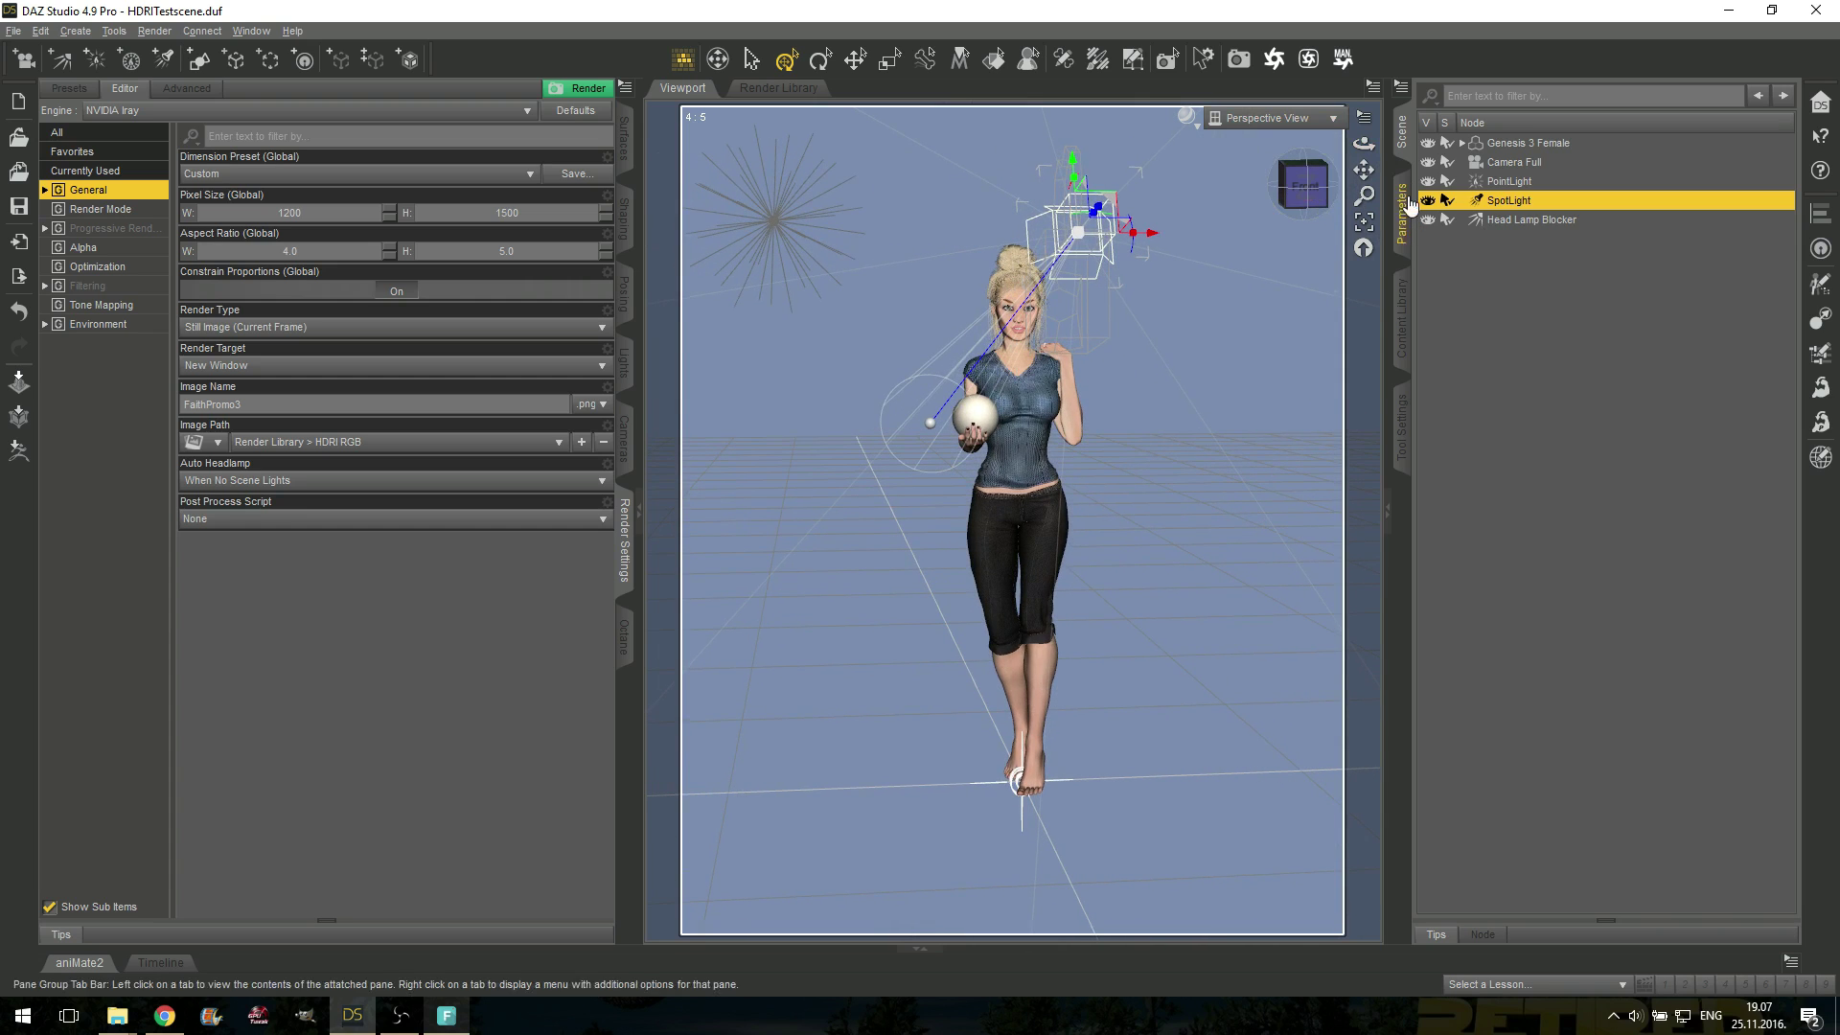
Return the viewport to Camera Full, deselect the SpotLight, and show the RGB HDRI Soft Lights presets again.
click(1274, 126)
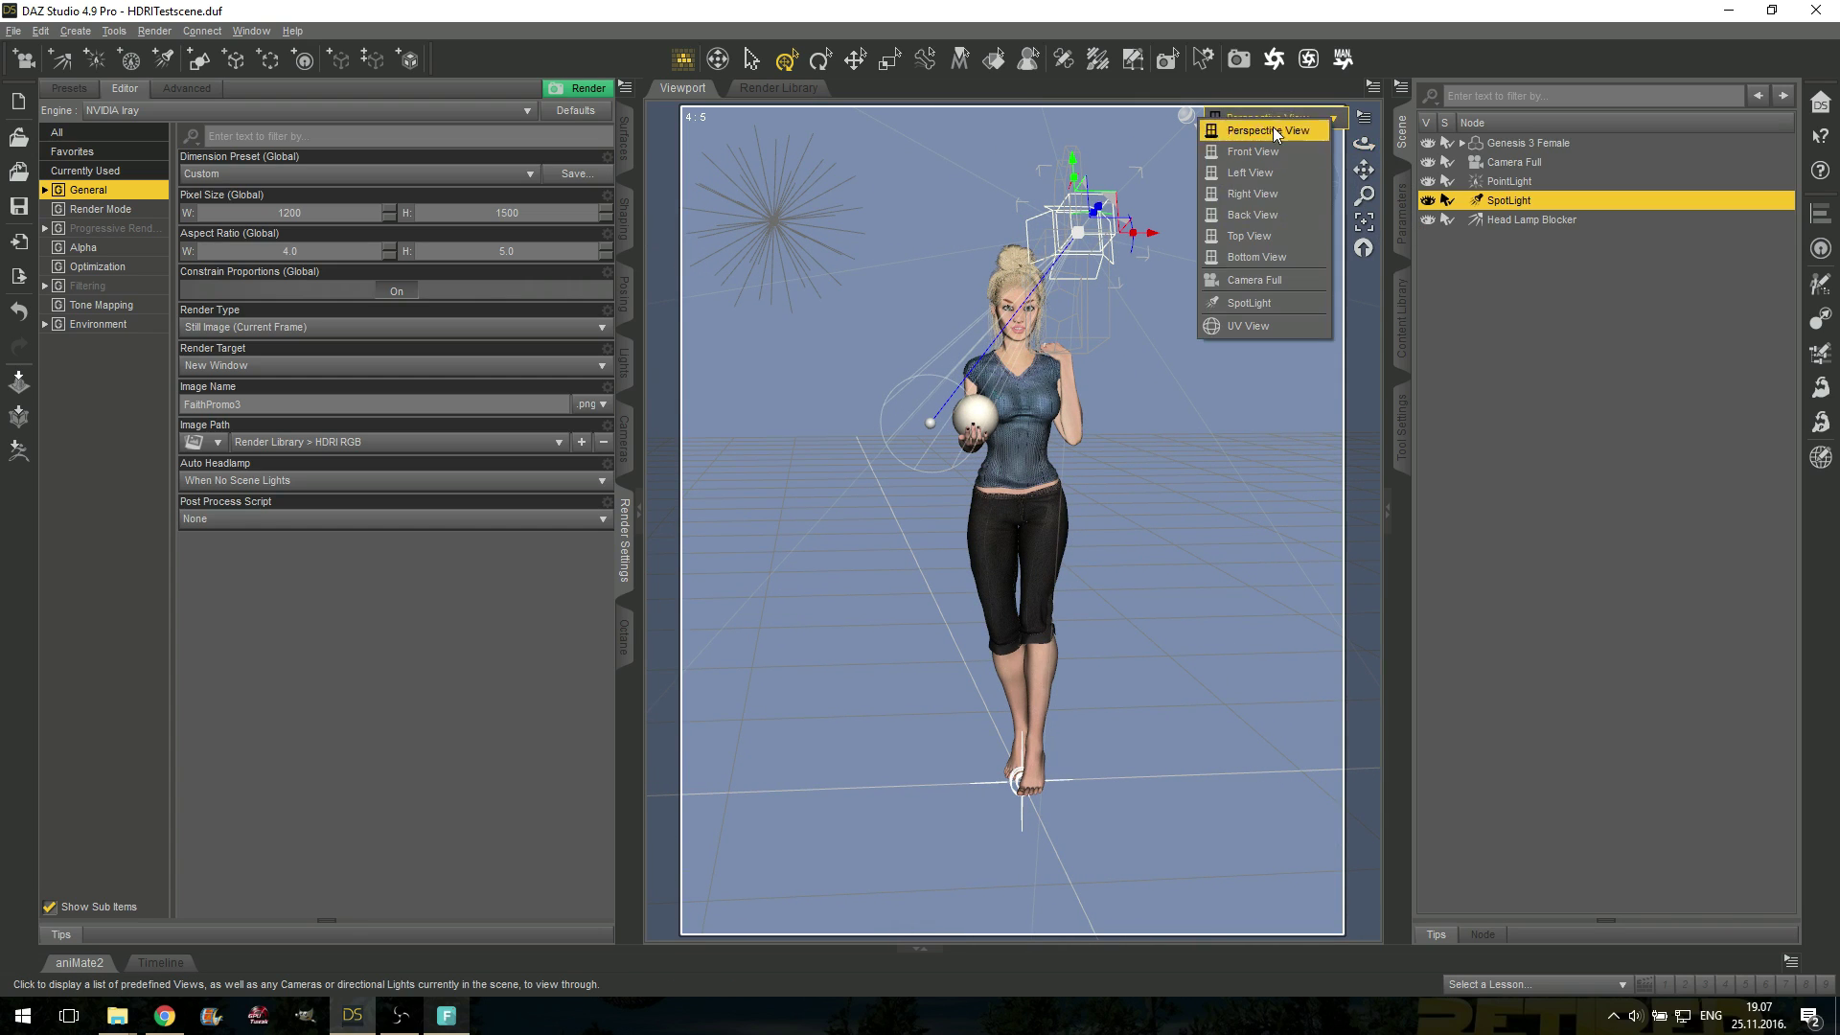
click(1246, 275)
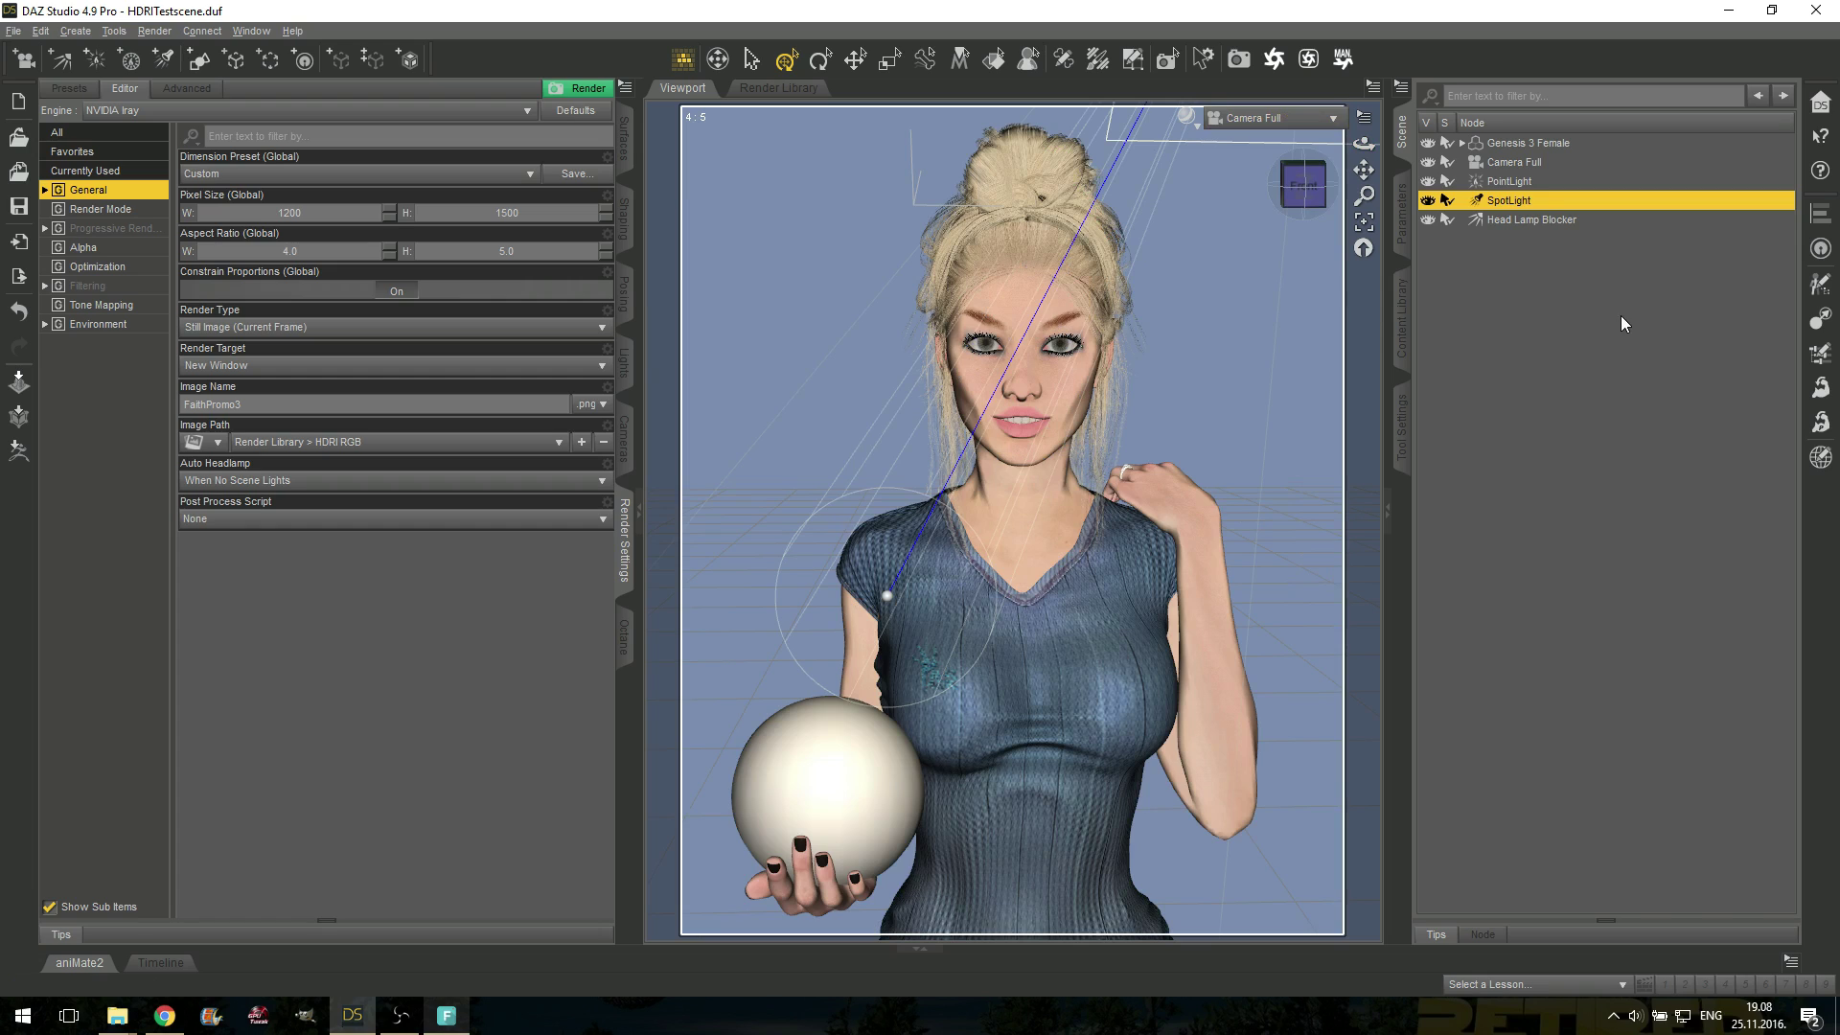
click(1551, 310)
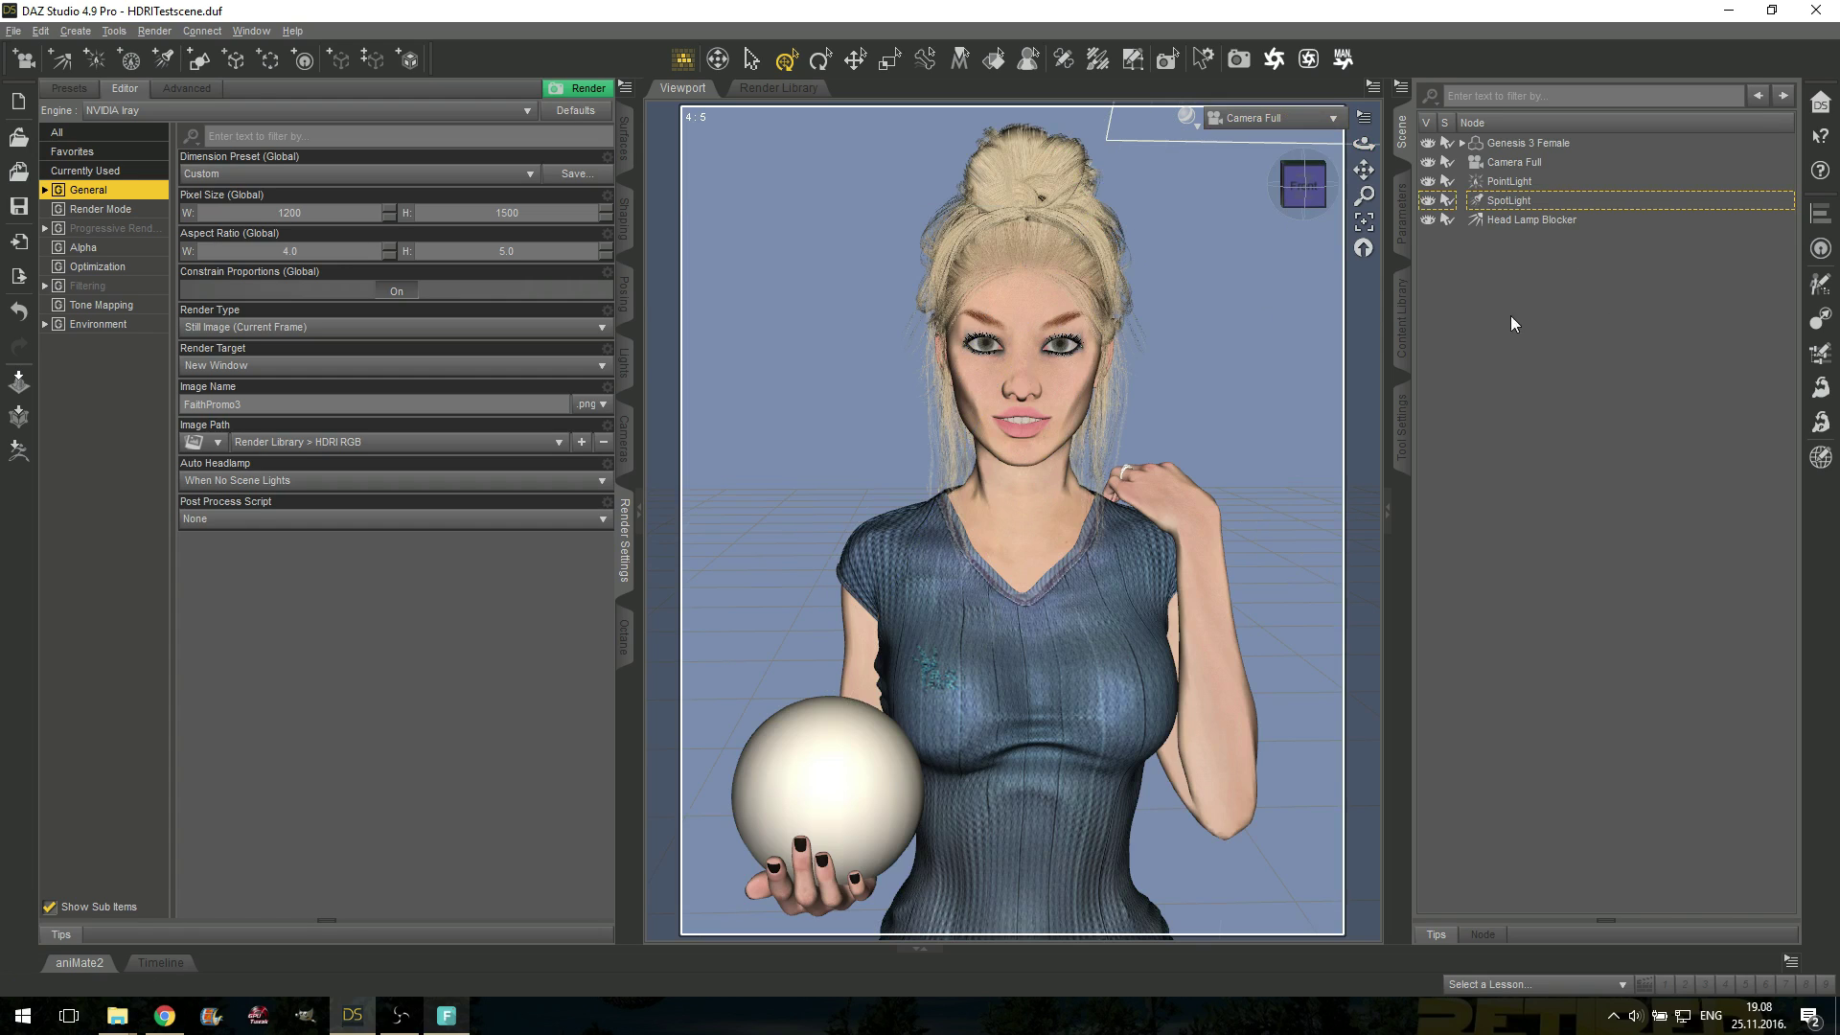
click(1402, 319)
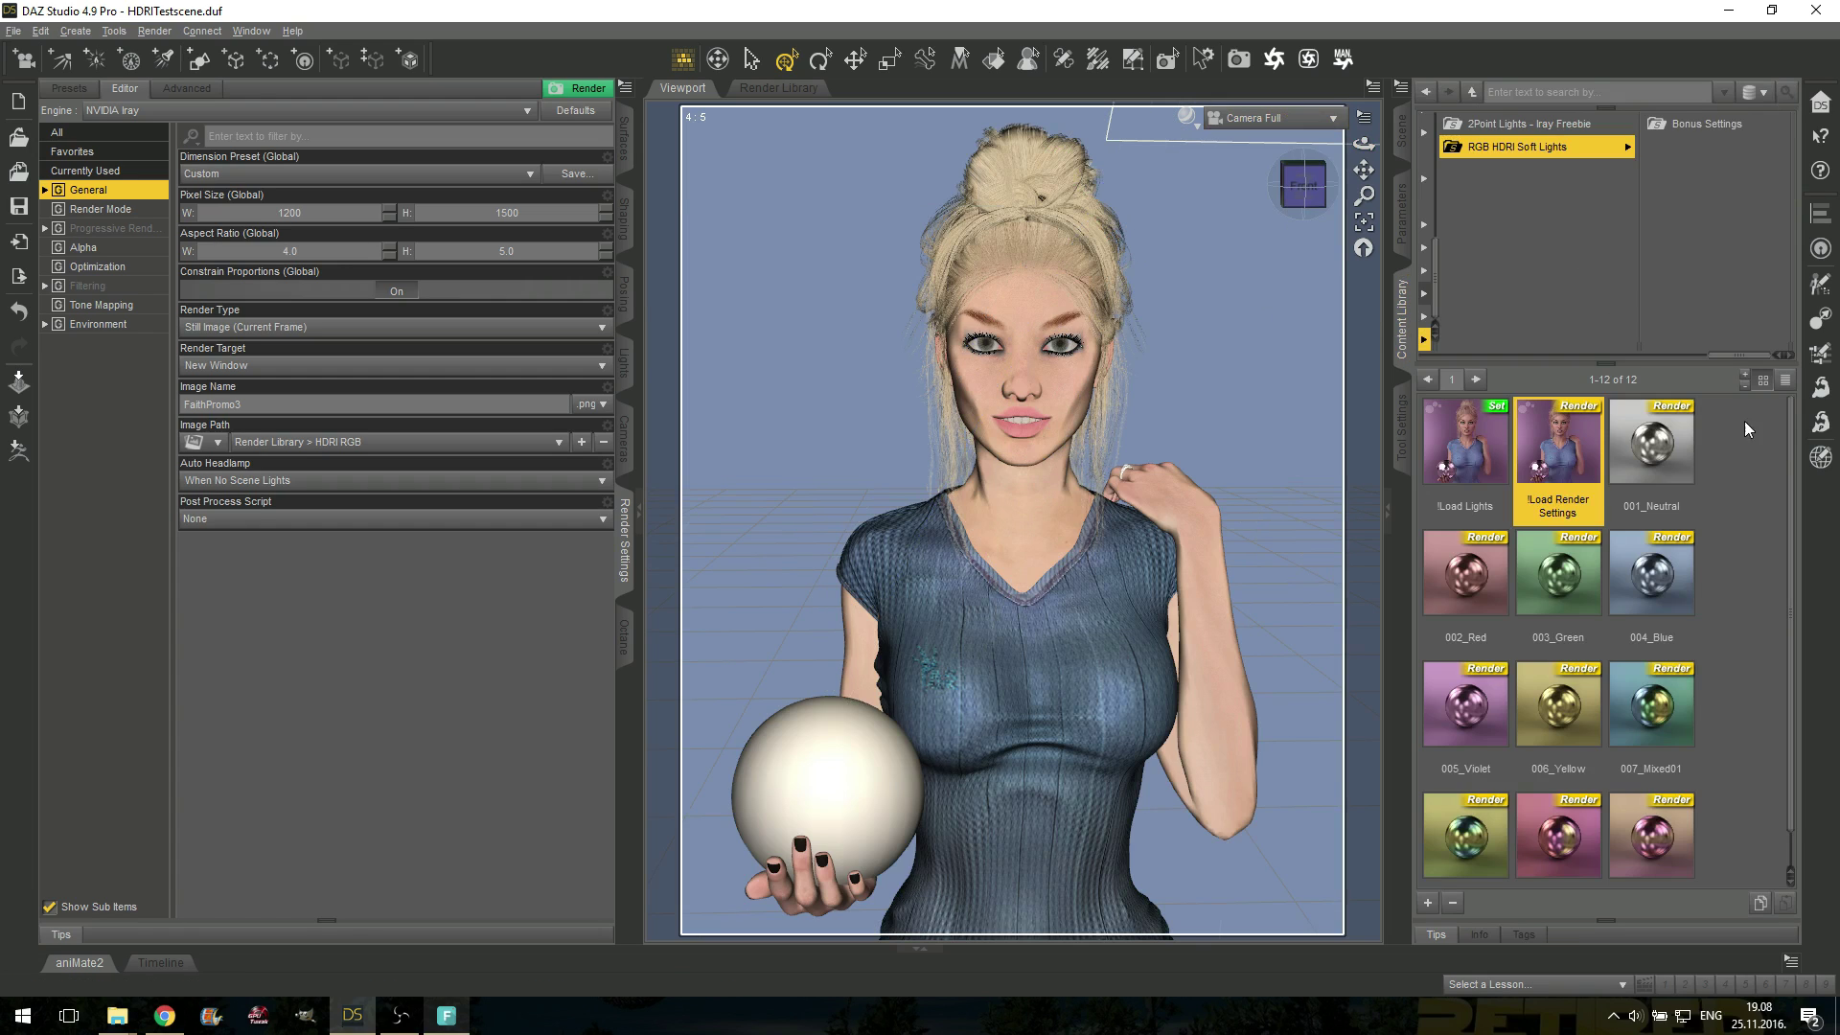
Review the loaded Progressive Rendering, Optimization and Environment settings: Dome and Scene, Infinite Sphere, rotation 240.
click(1763, 502)
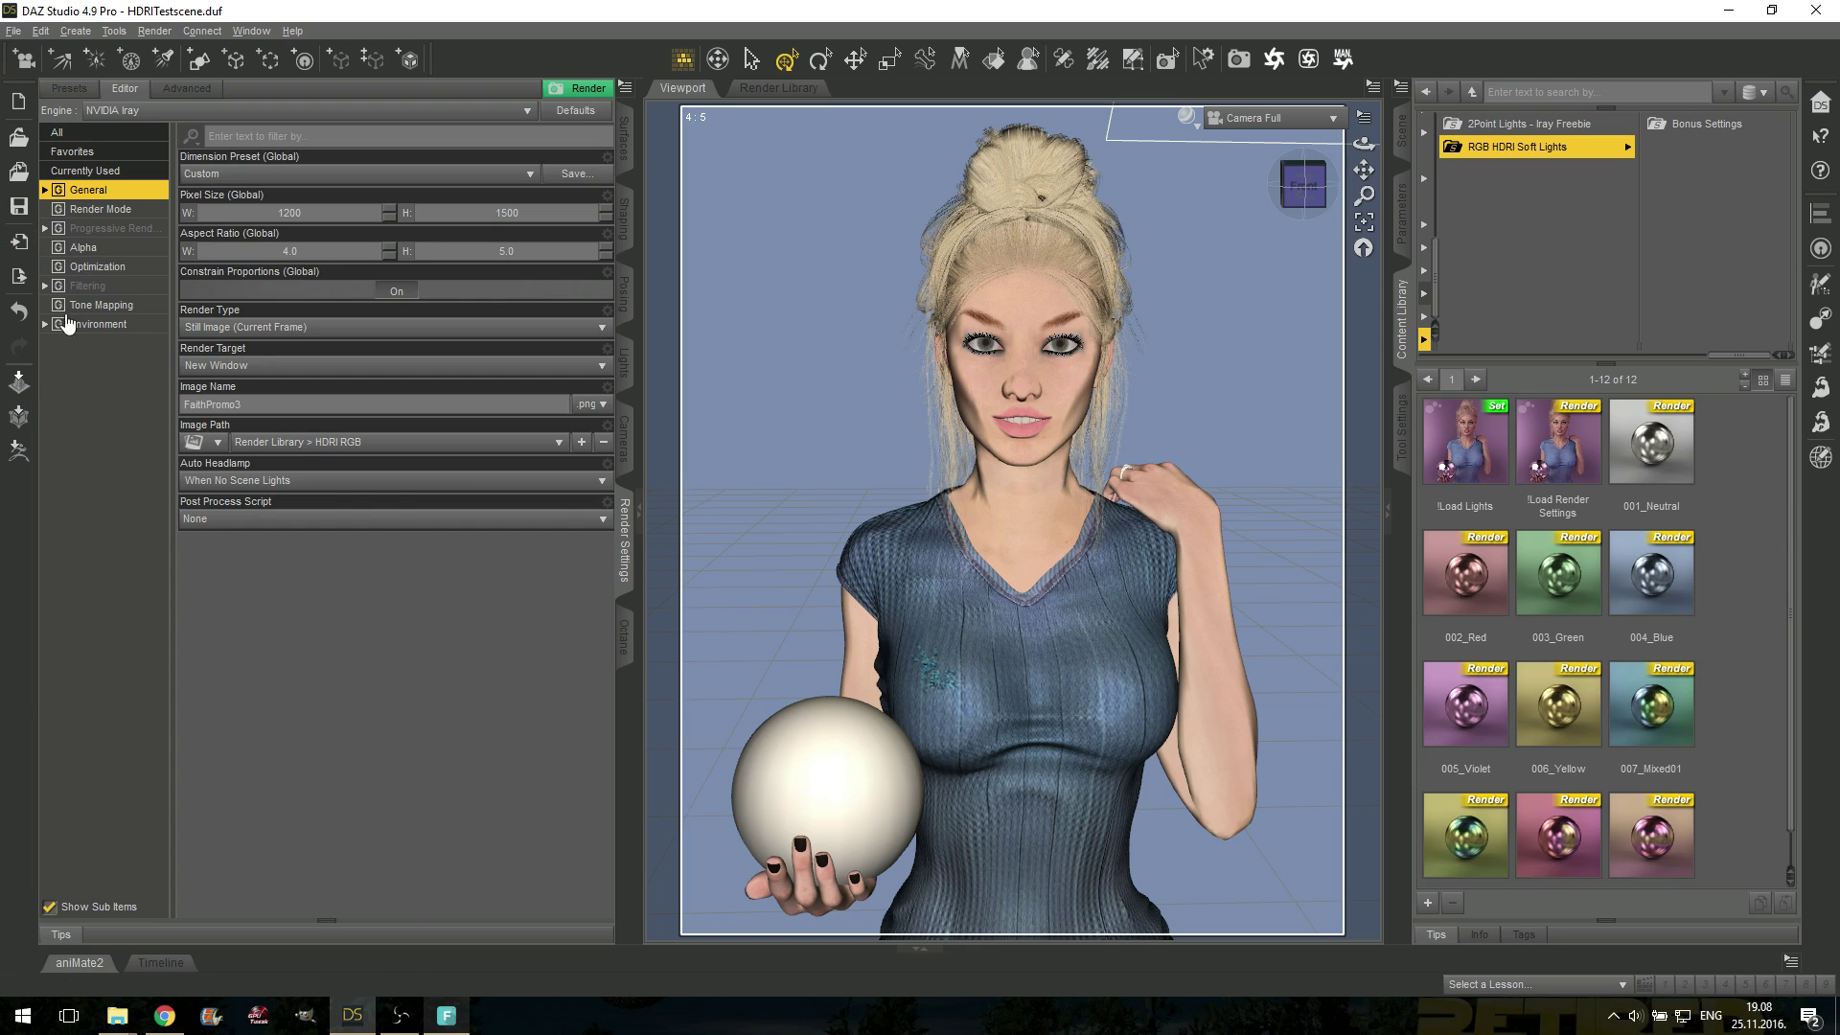
click(78, 228)
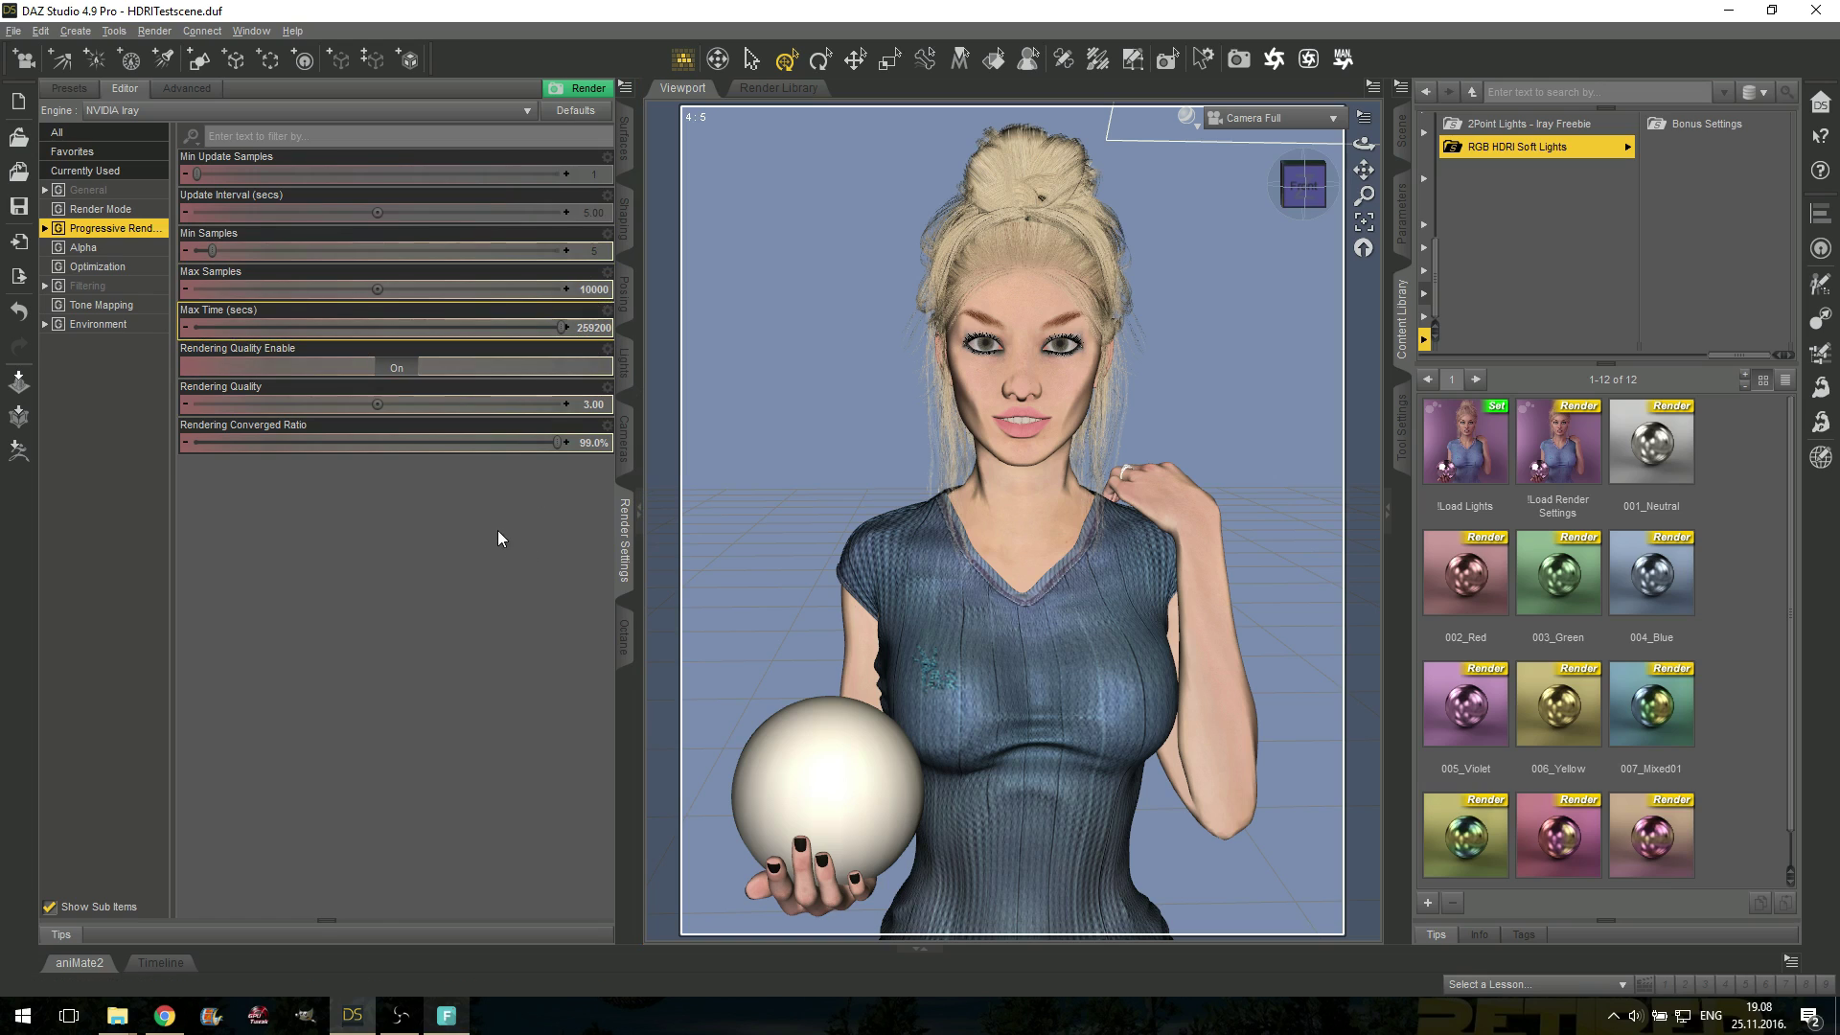
click(96, 267)
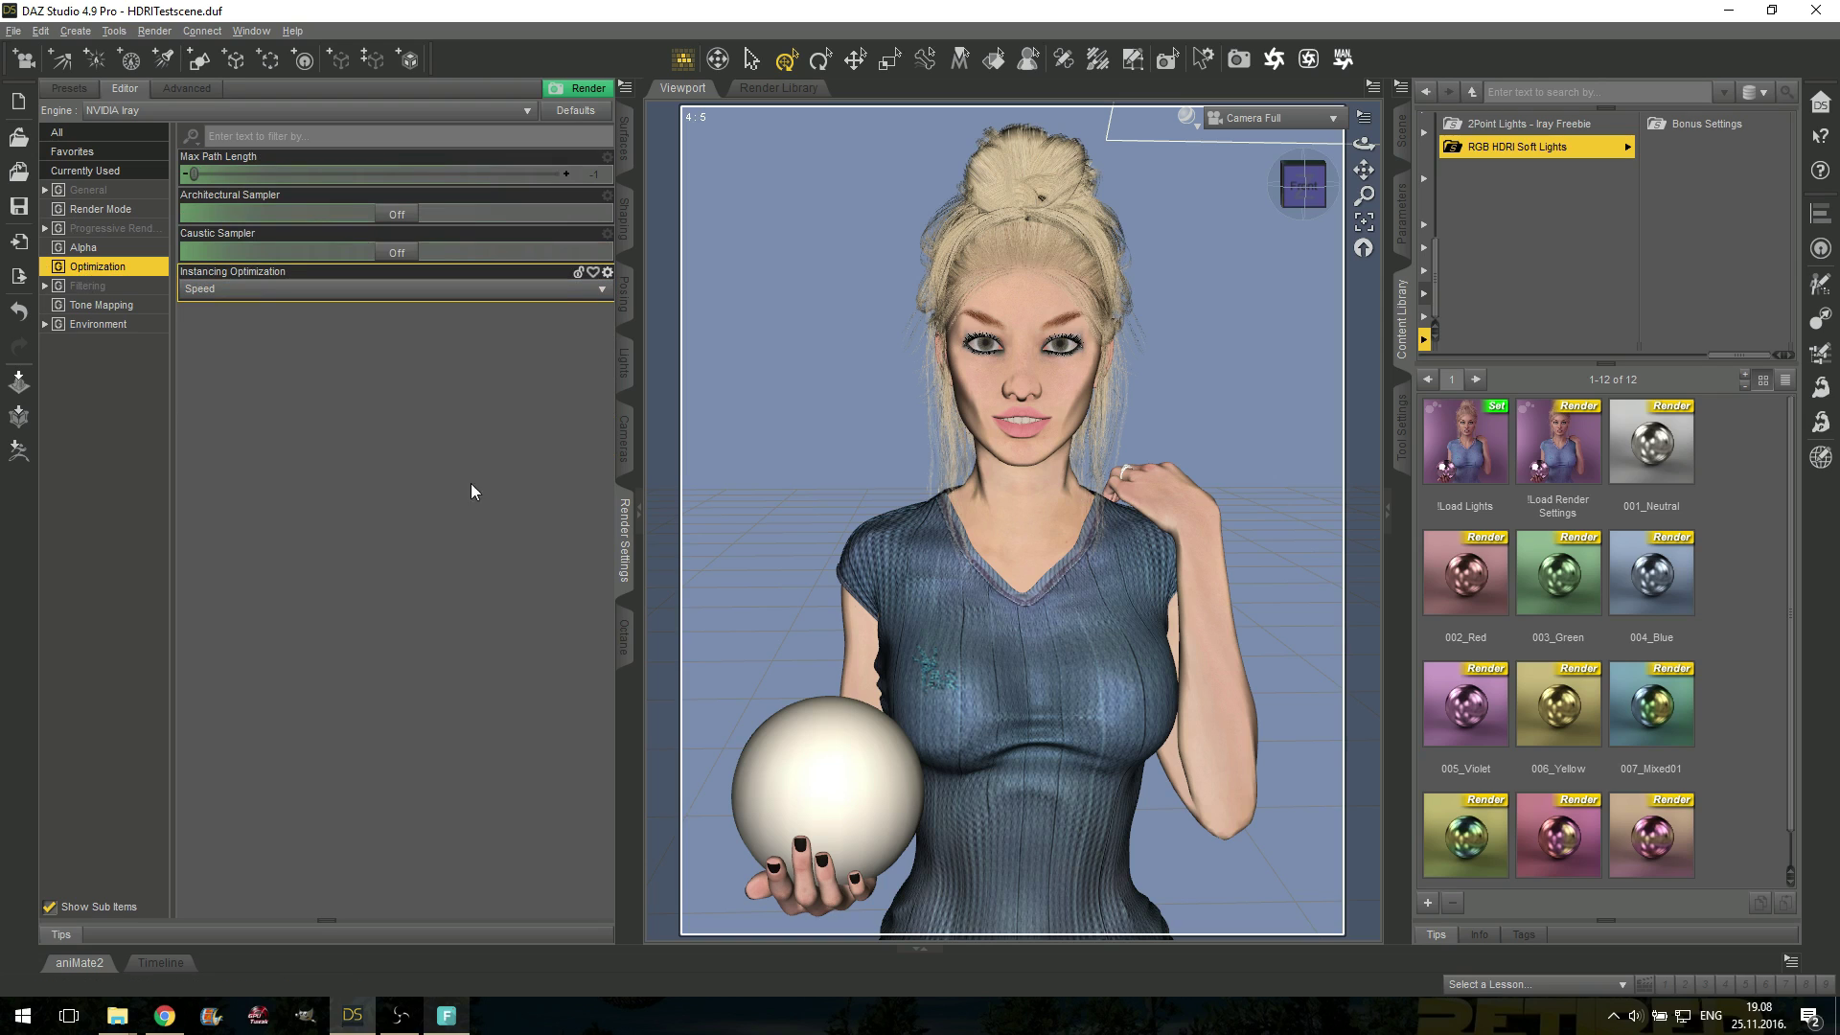
click(98, 325)
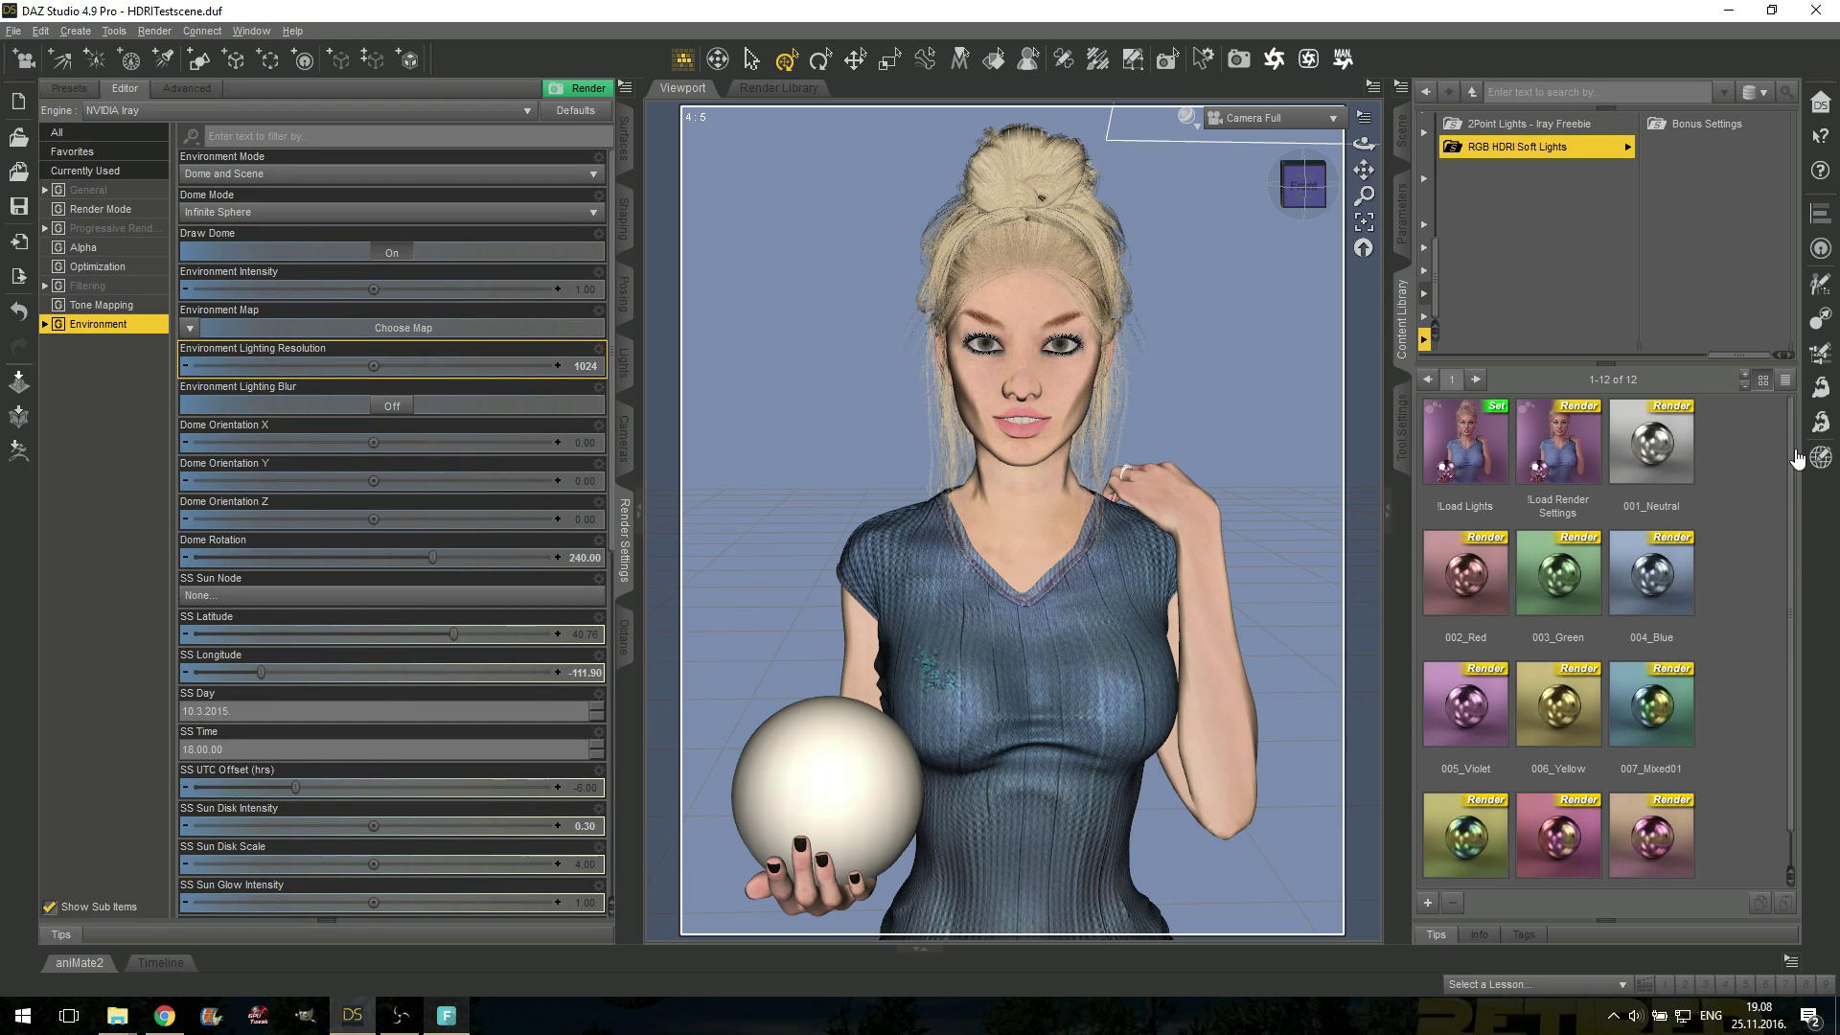
mouse_move(1679, 457)
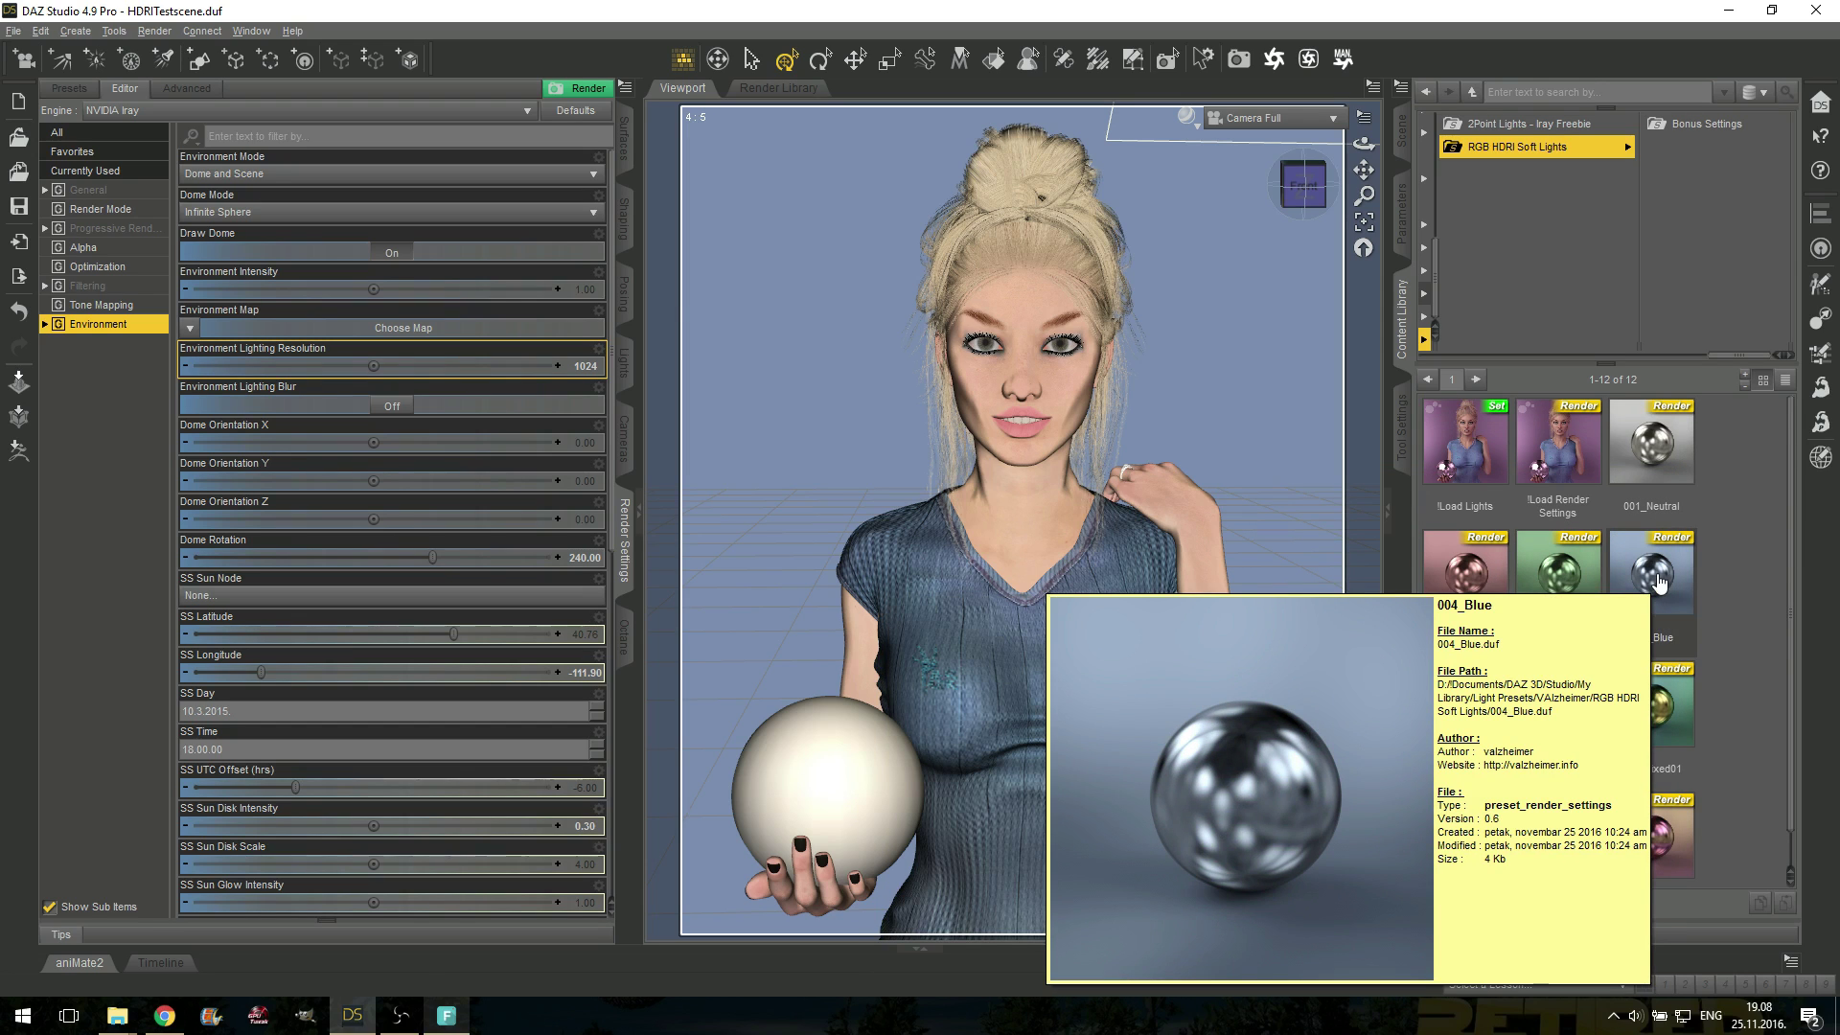
scroll(1715, 577, down, 1)
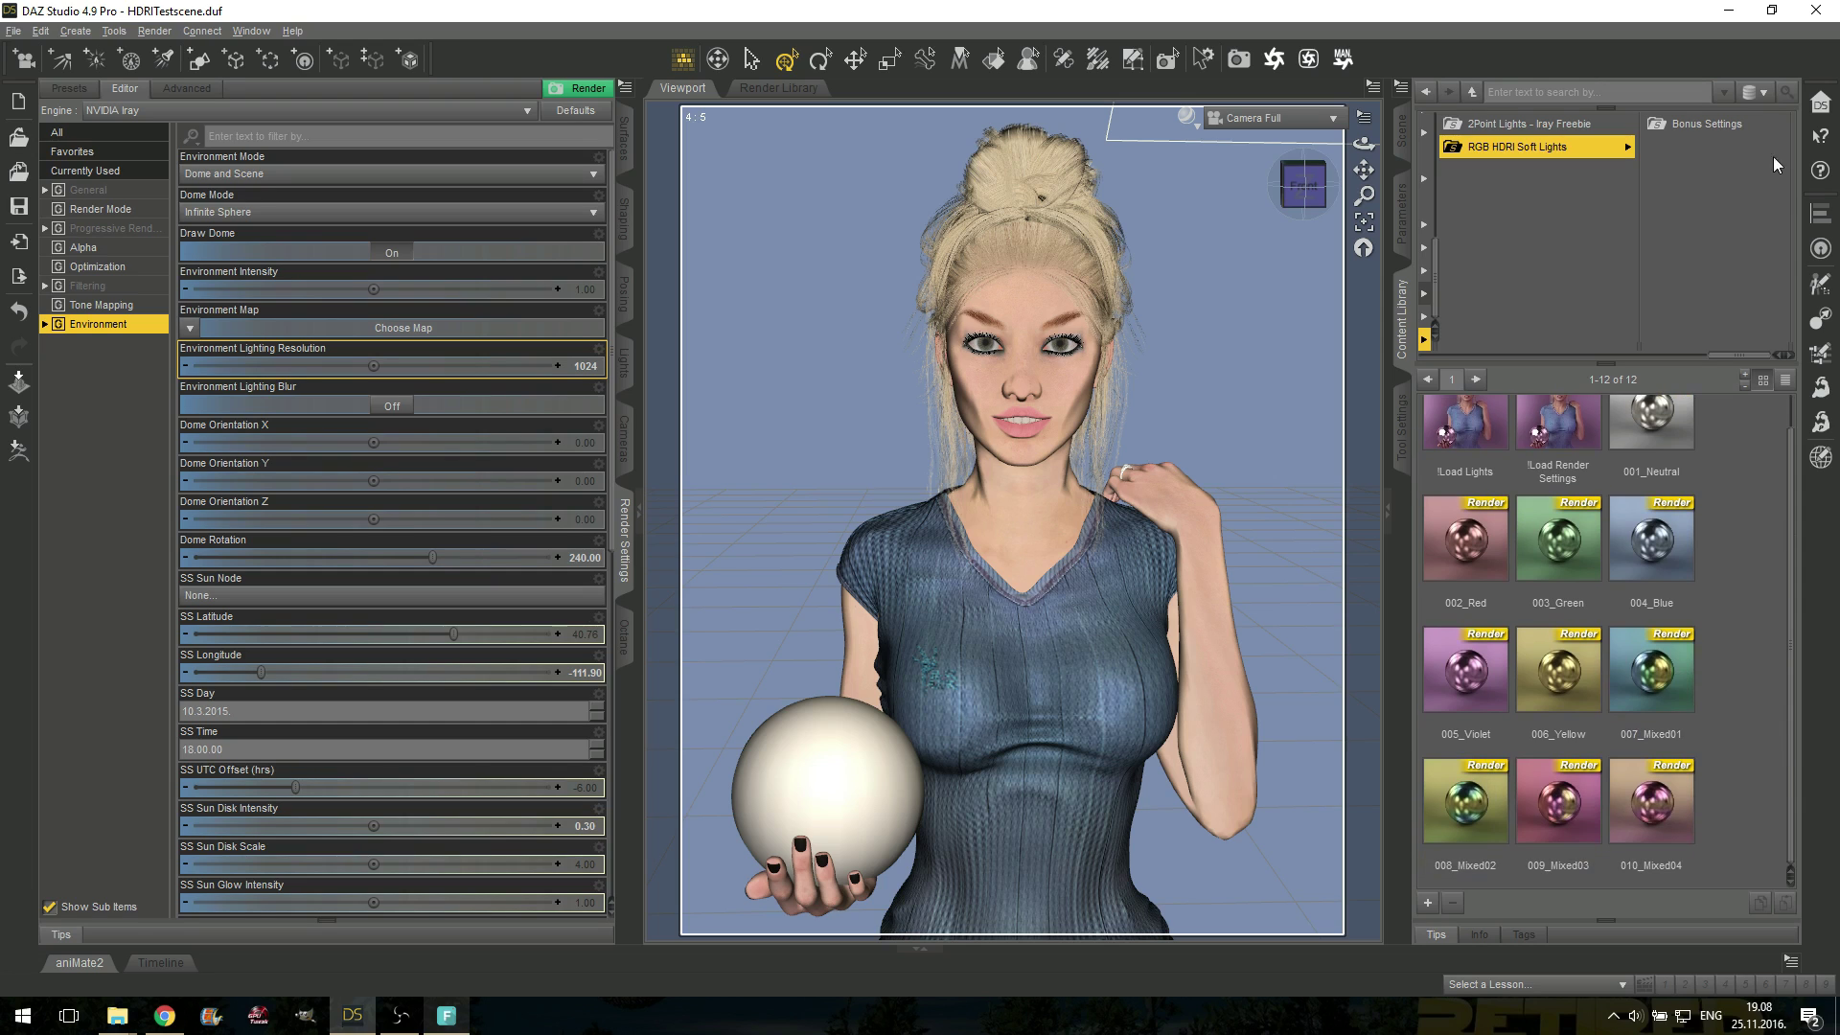
click(1733, 127)
scroll(1754, 460, up, 1)
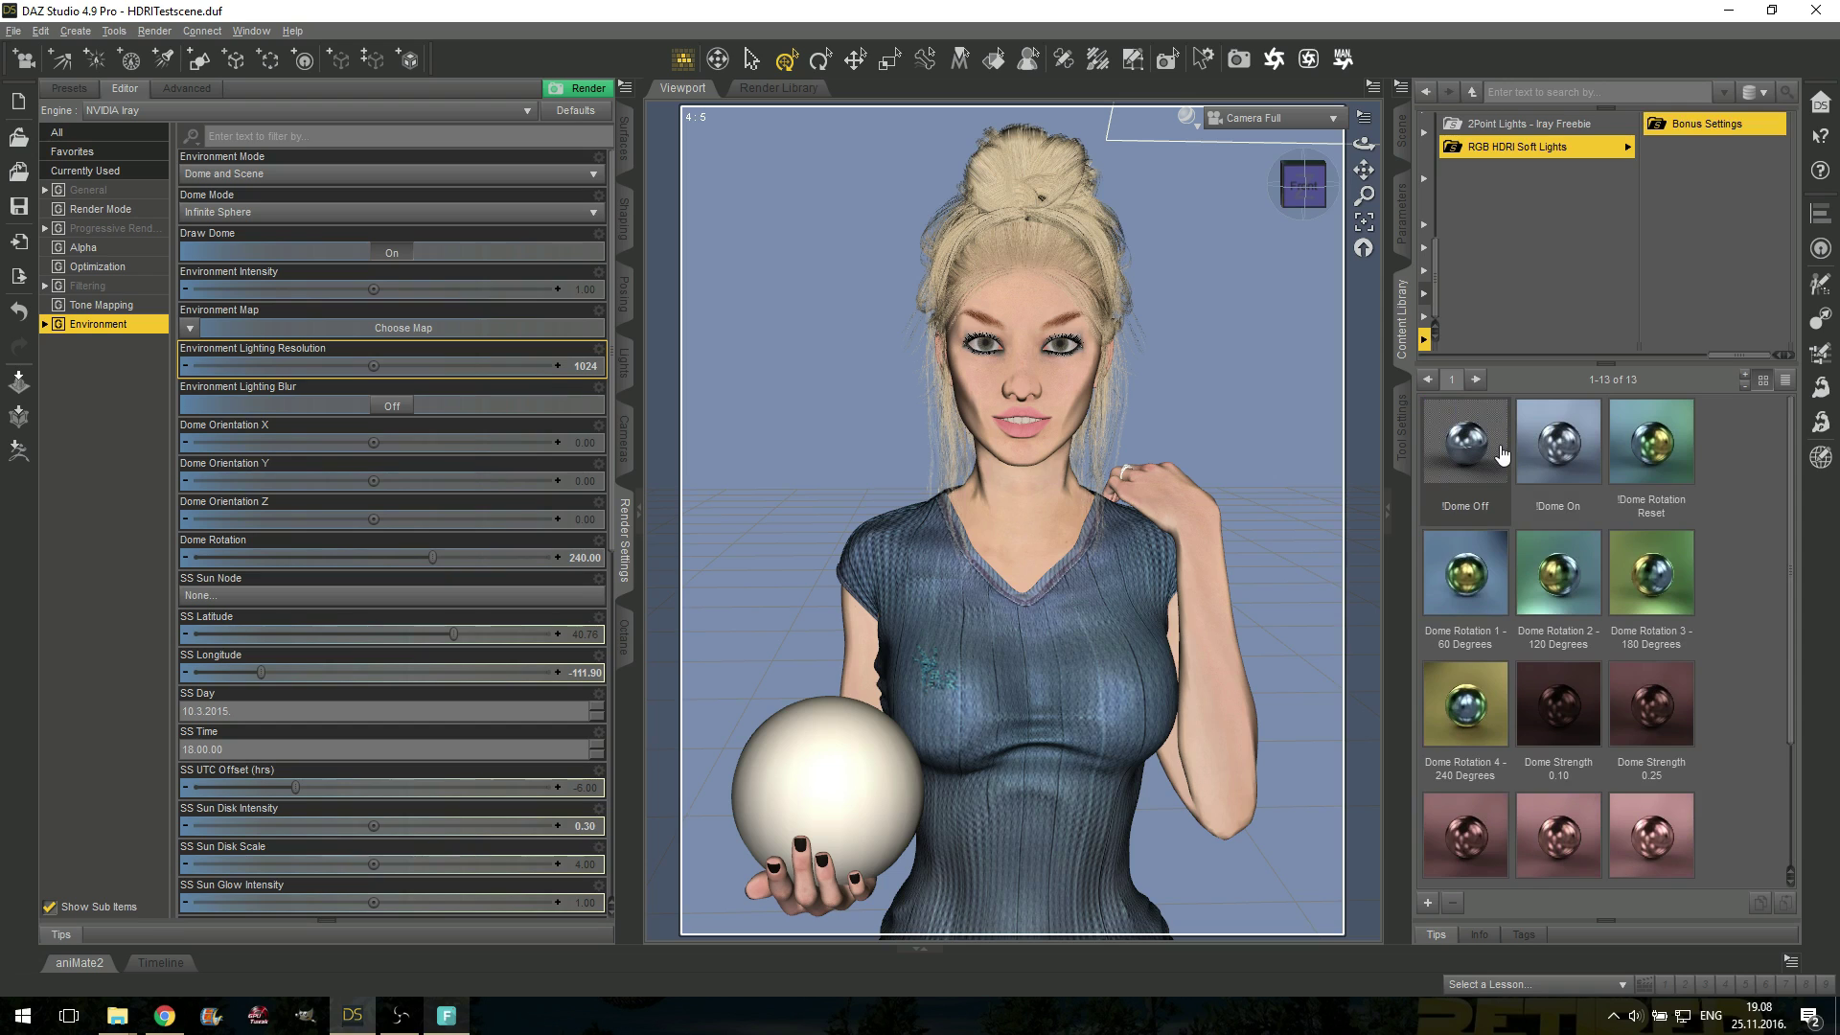
mouse_move(1501, 454)
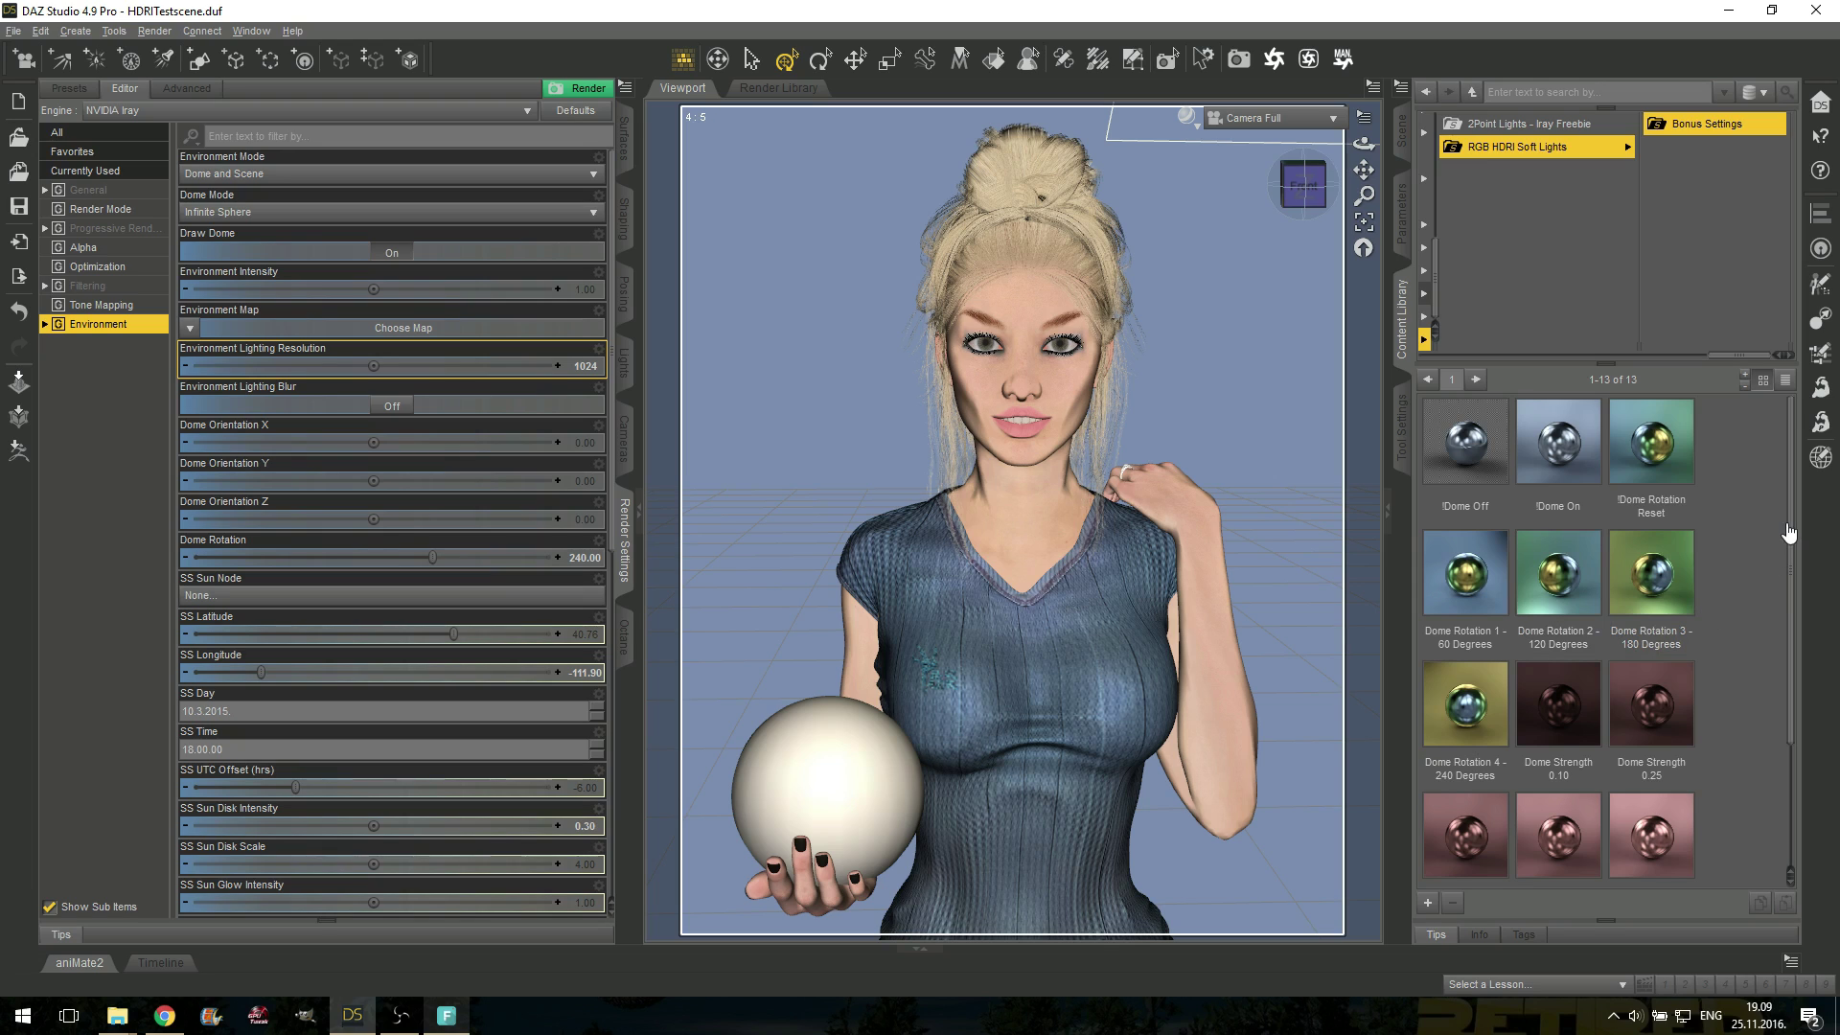
scroll(1779, 575, down, 3)
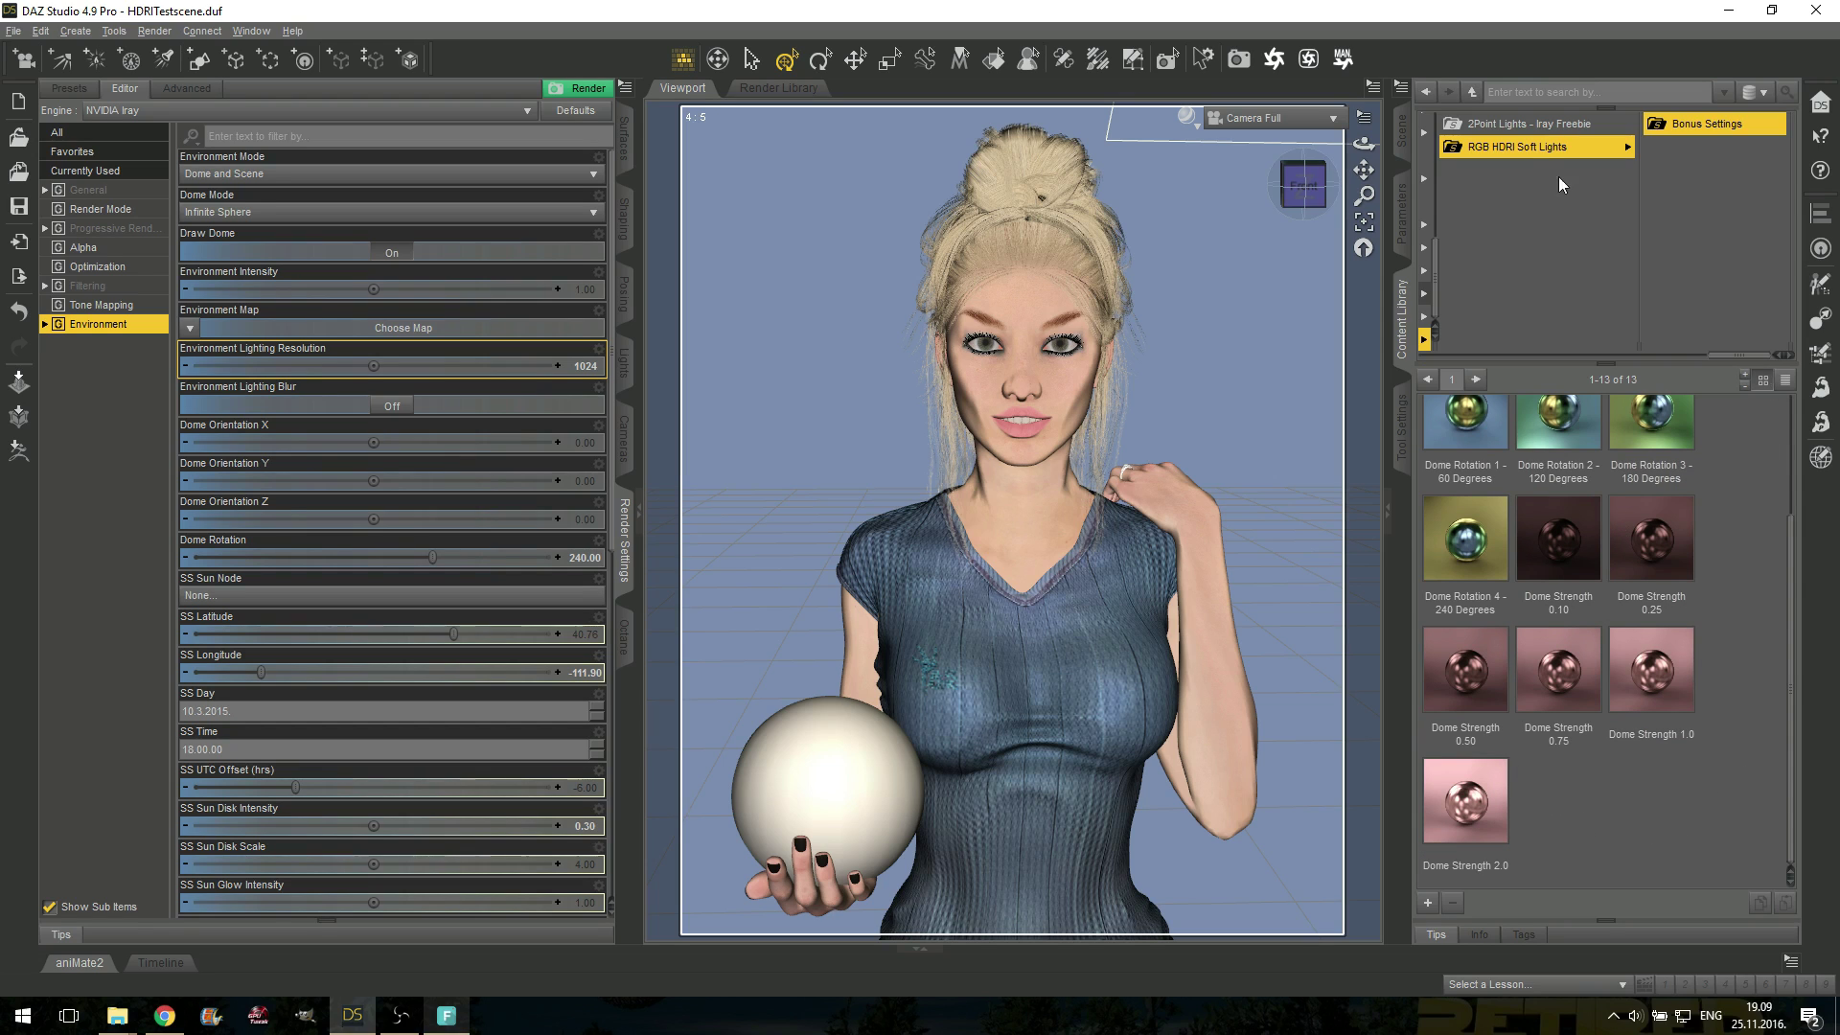
Apply the 001_Neutral HDRI lighting preset from RGB HDRI Soft Lights.
click(1524, 148)
scroll(1774, 512, up, 1)
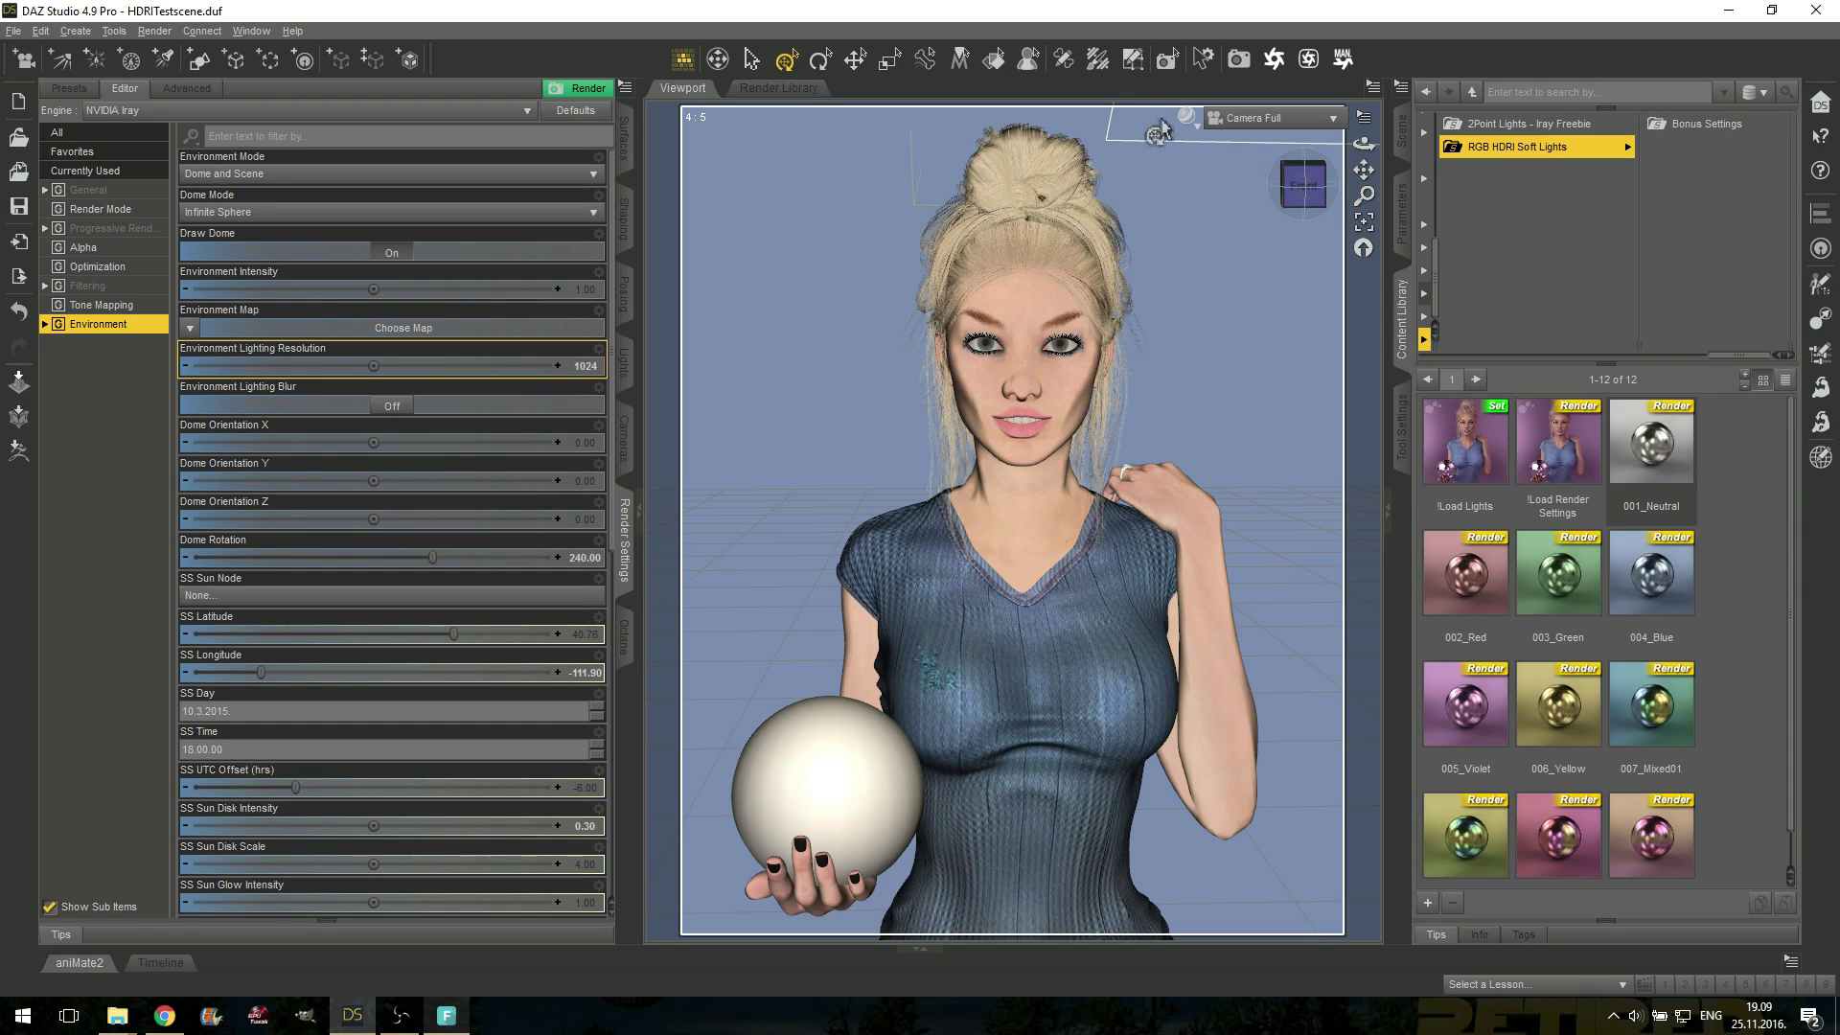
double_click(1677, 450)
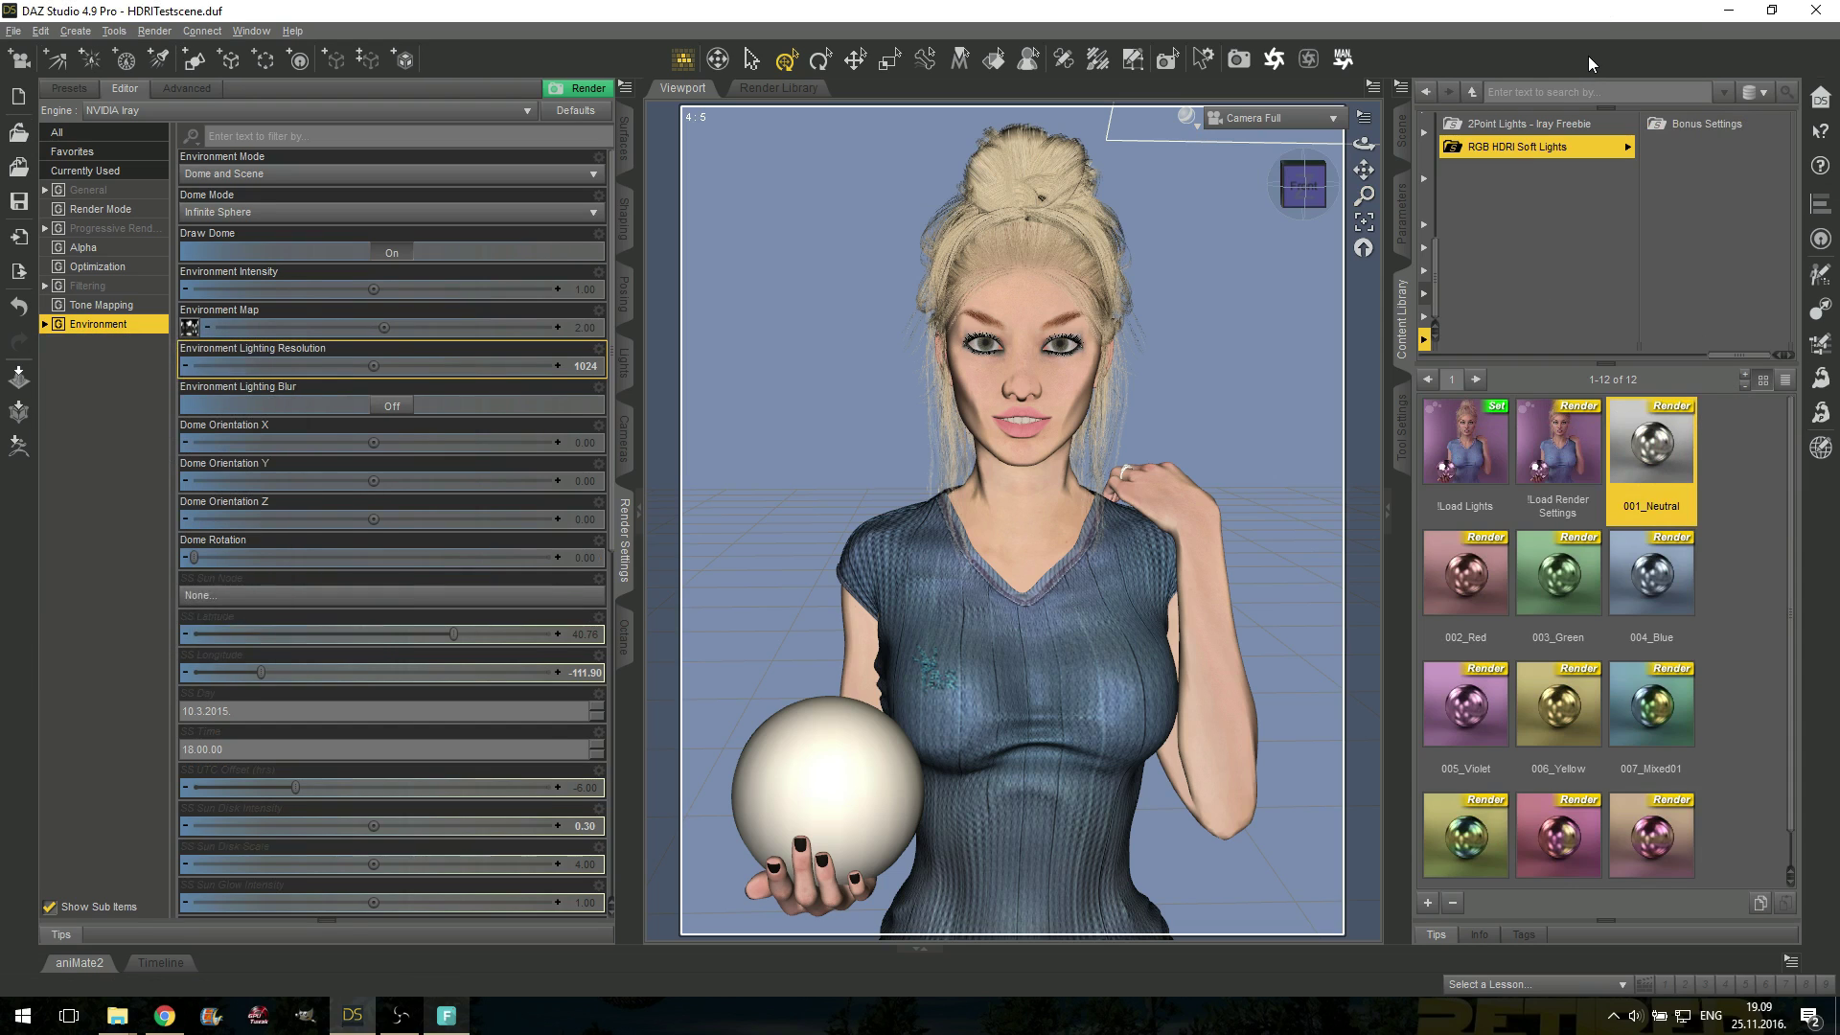
Switch the viewport draw style to the NVIDIA Iray preview.
click(1186, 116)
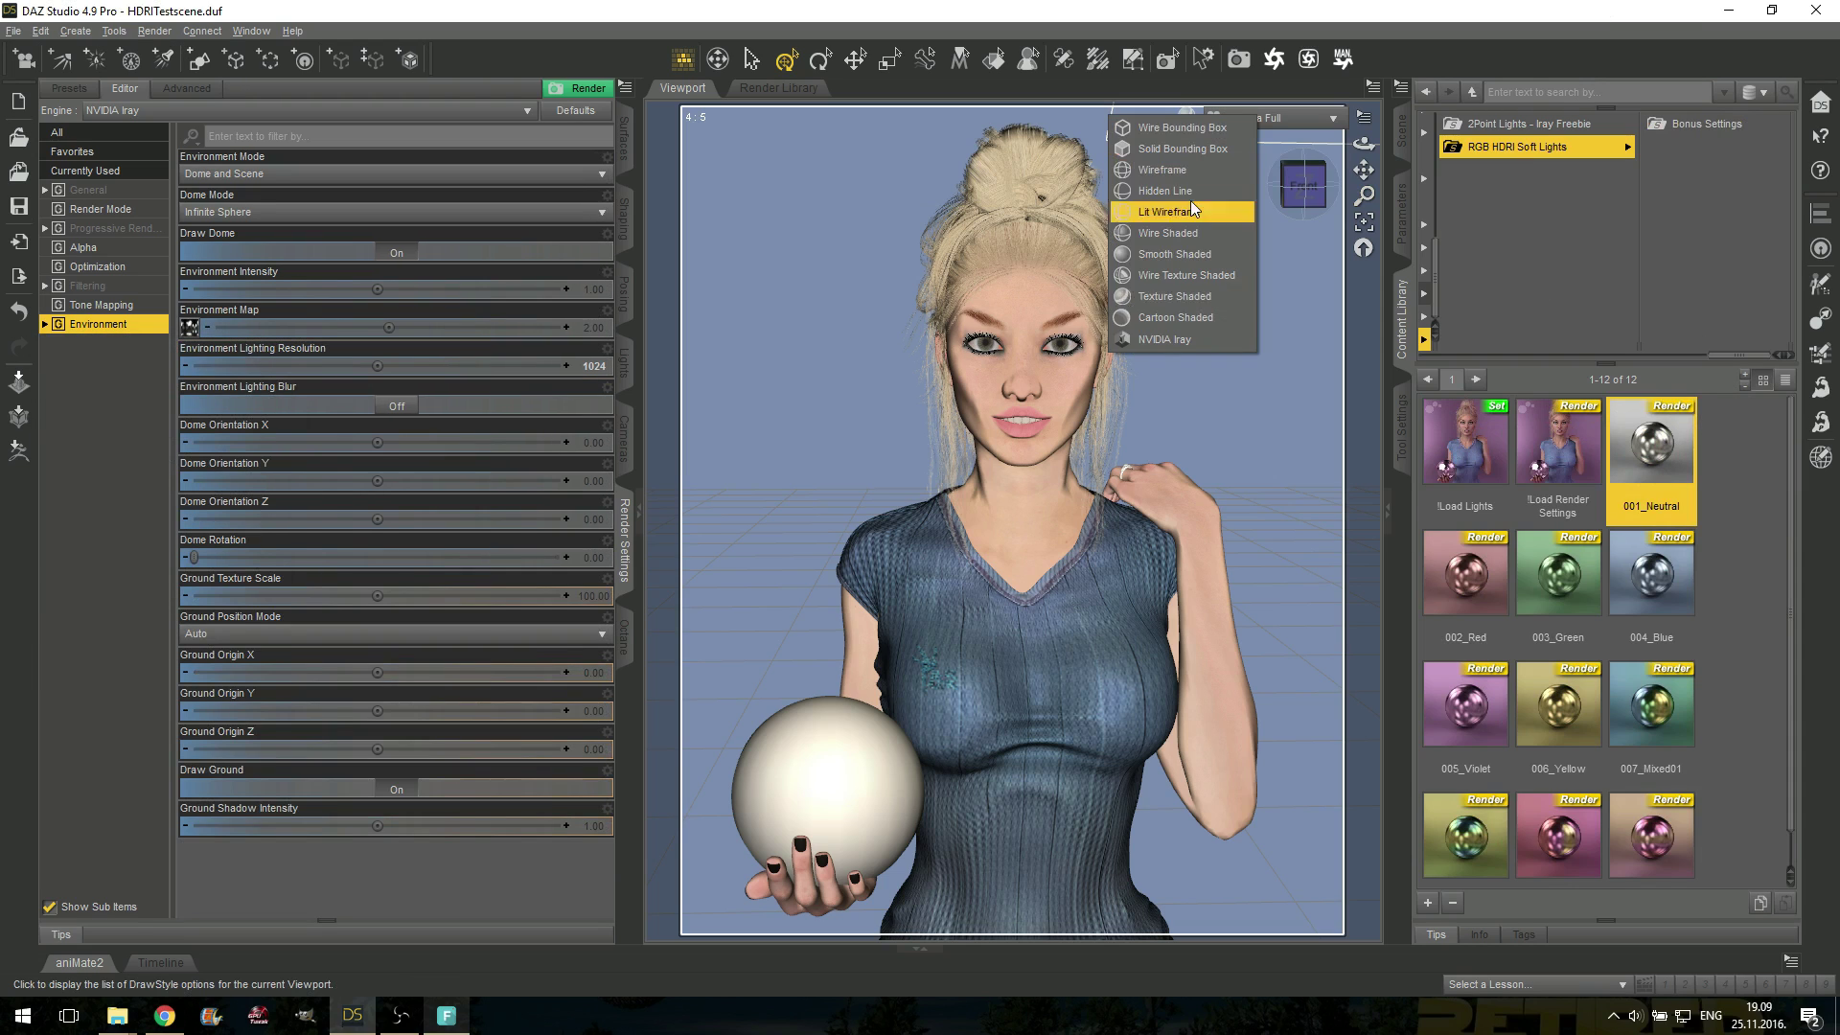
click(1169, 338)
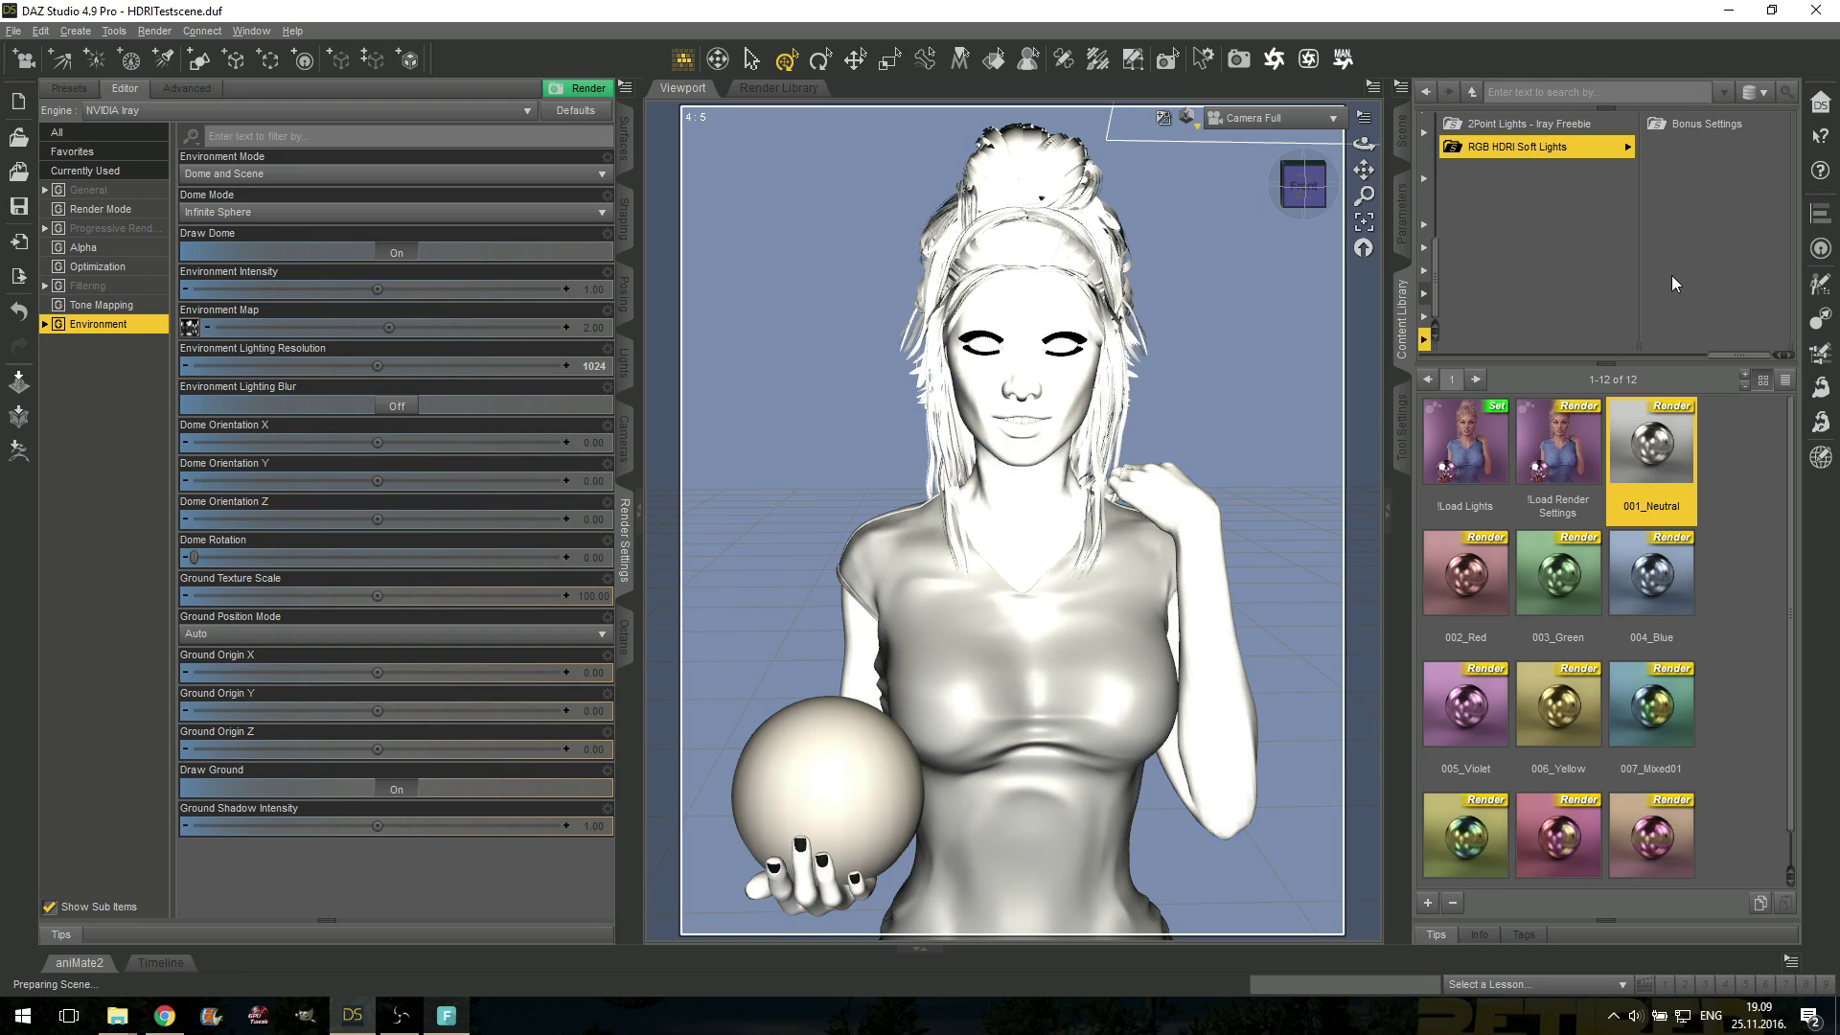
mouse_move(186, 331)
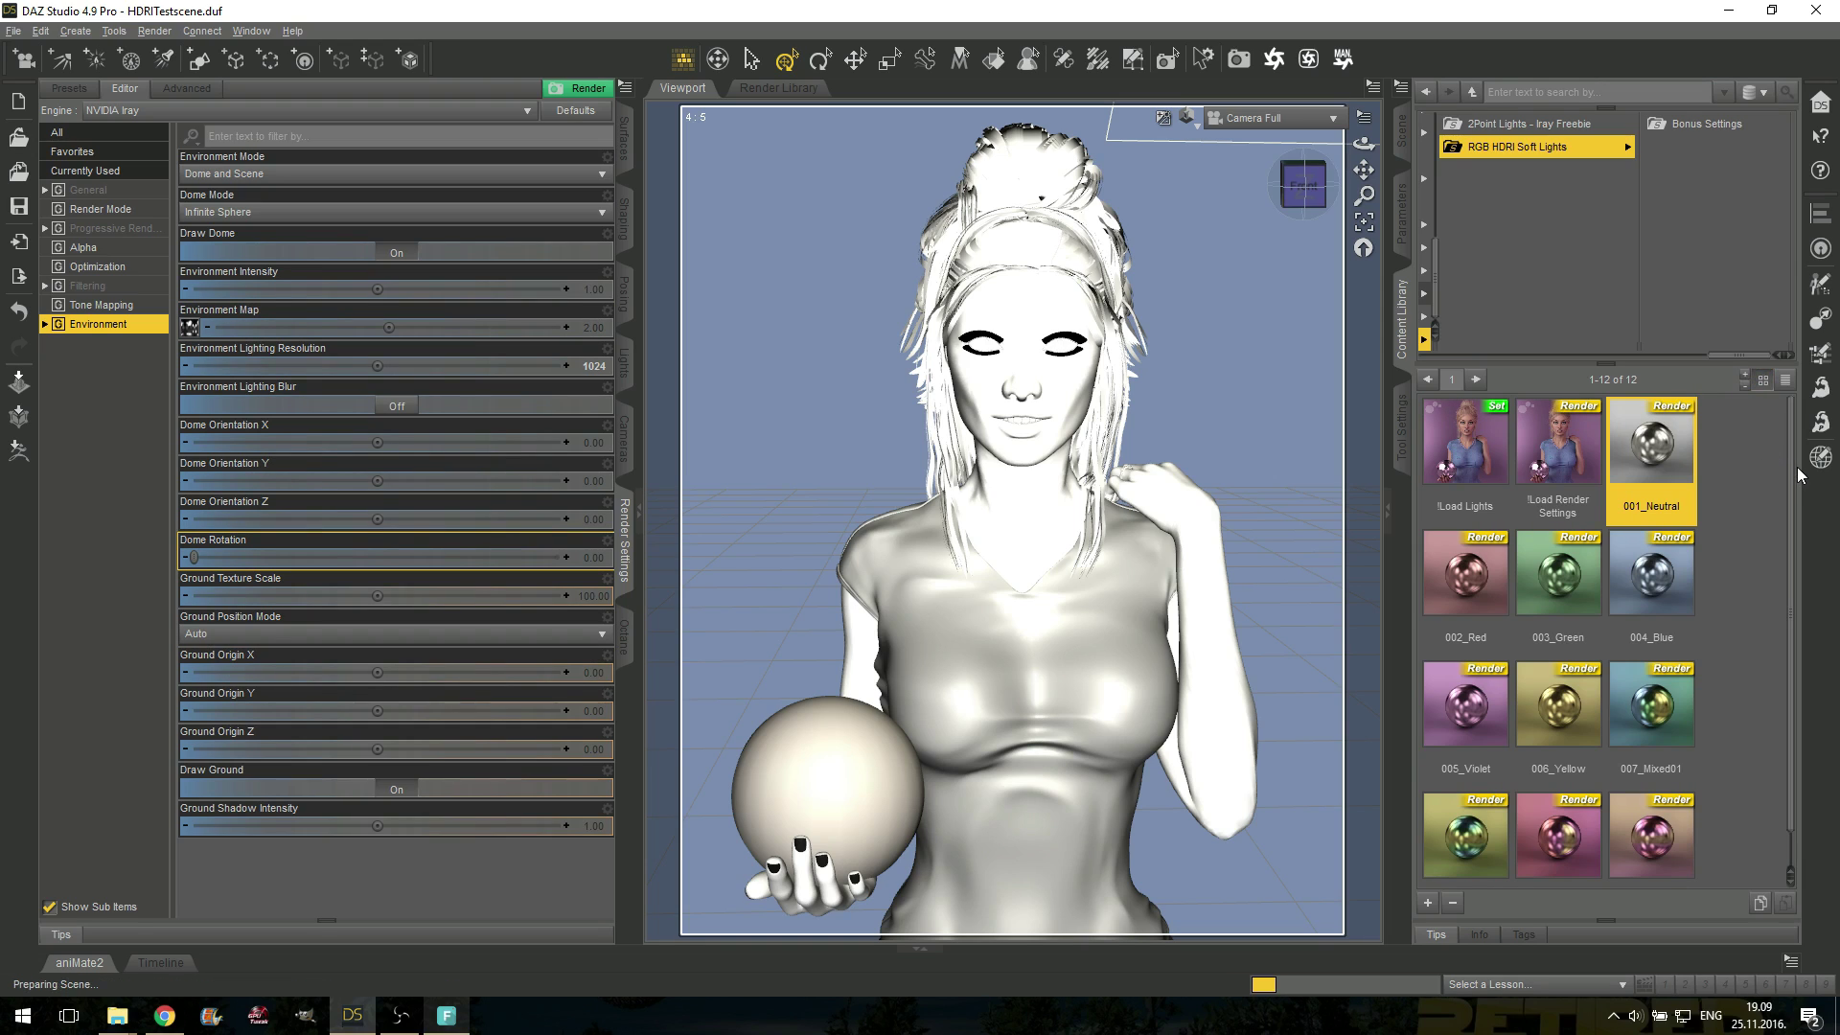
Deselect the 001_Neutral preset and scroll the Content Library while the Iray preview prepares.
mouse_move(1795, 481)
mouse_down()
mouse_move(1794, 503)
mouse_move(1790, 480)
mouse_up()
click(1765, 457)
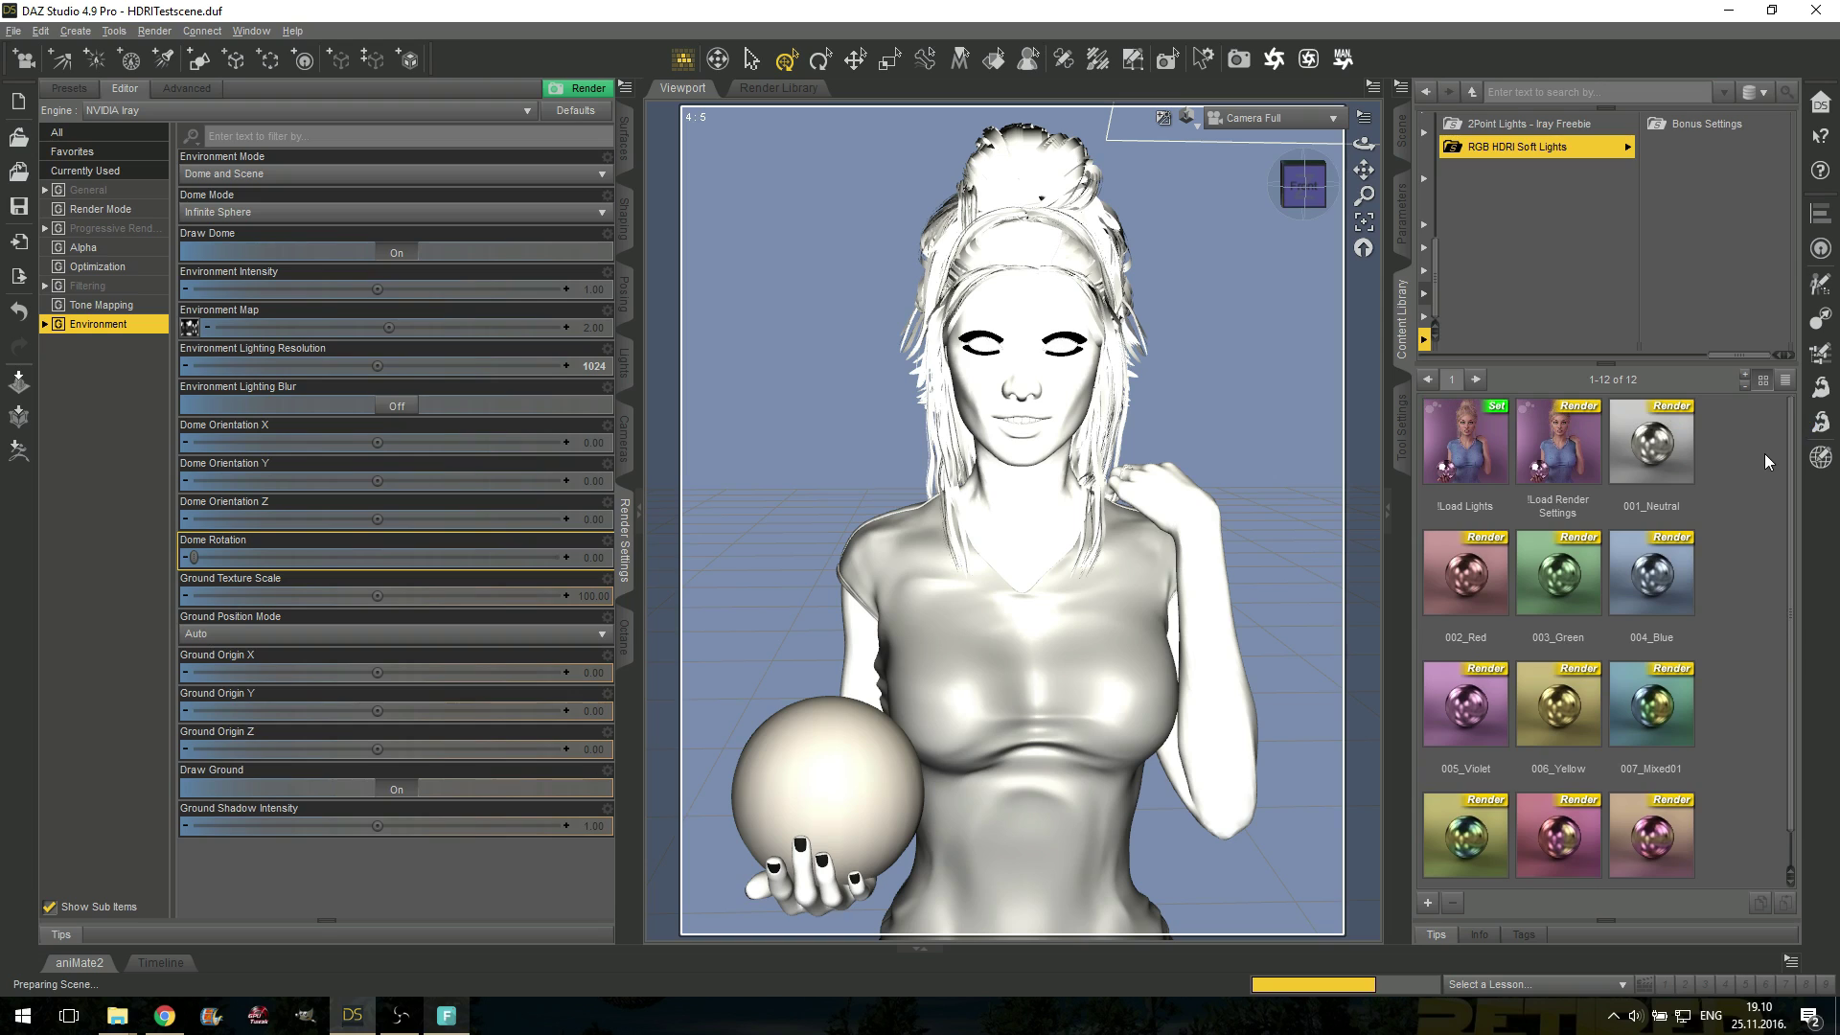
scroll(1792, 493, down, 1)
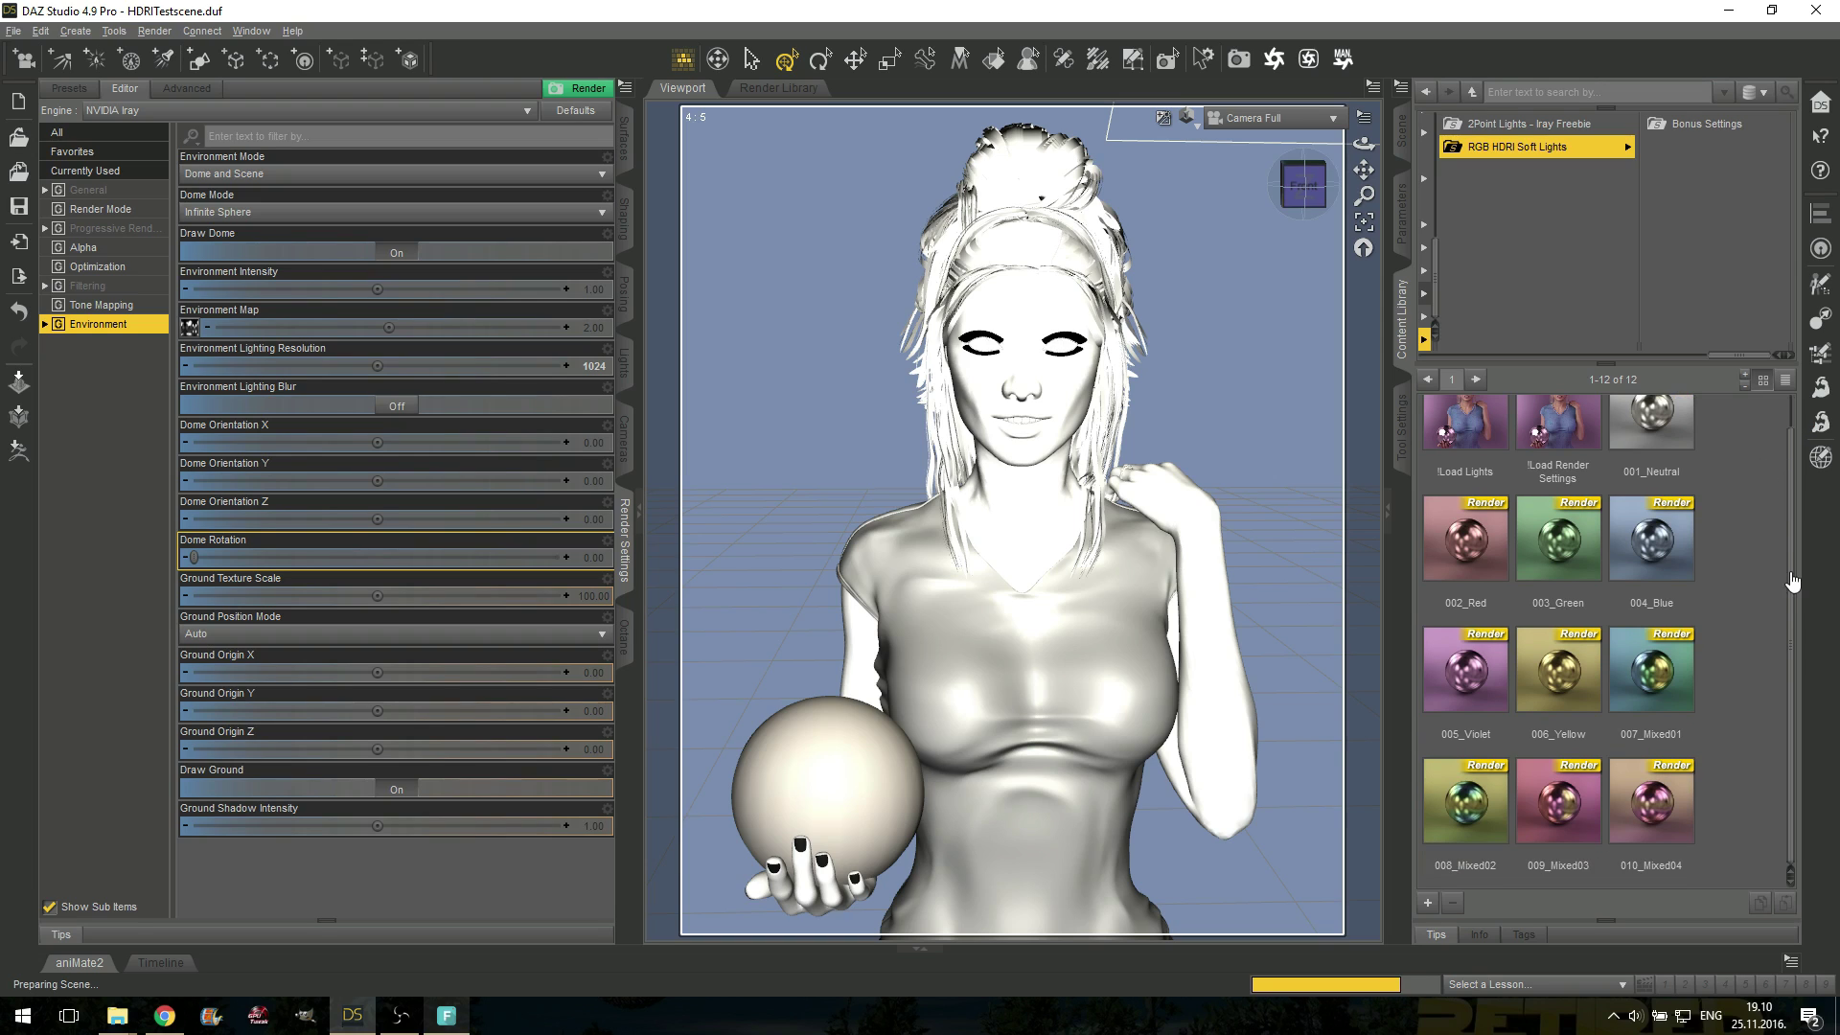
scroll(1800, 491, up, 1)
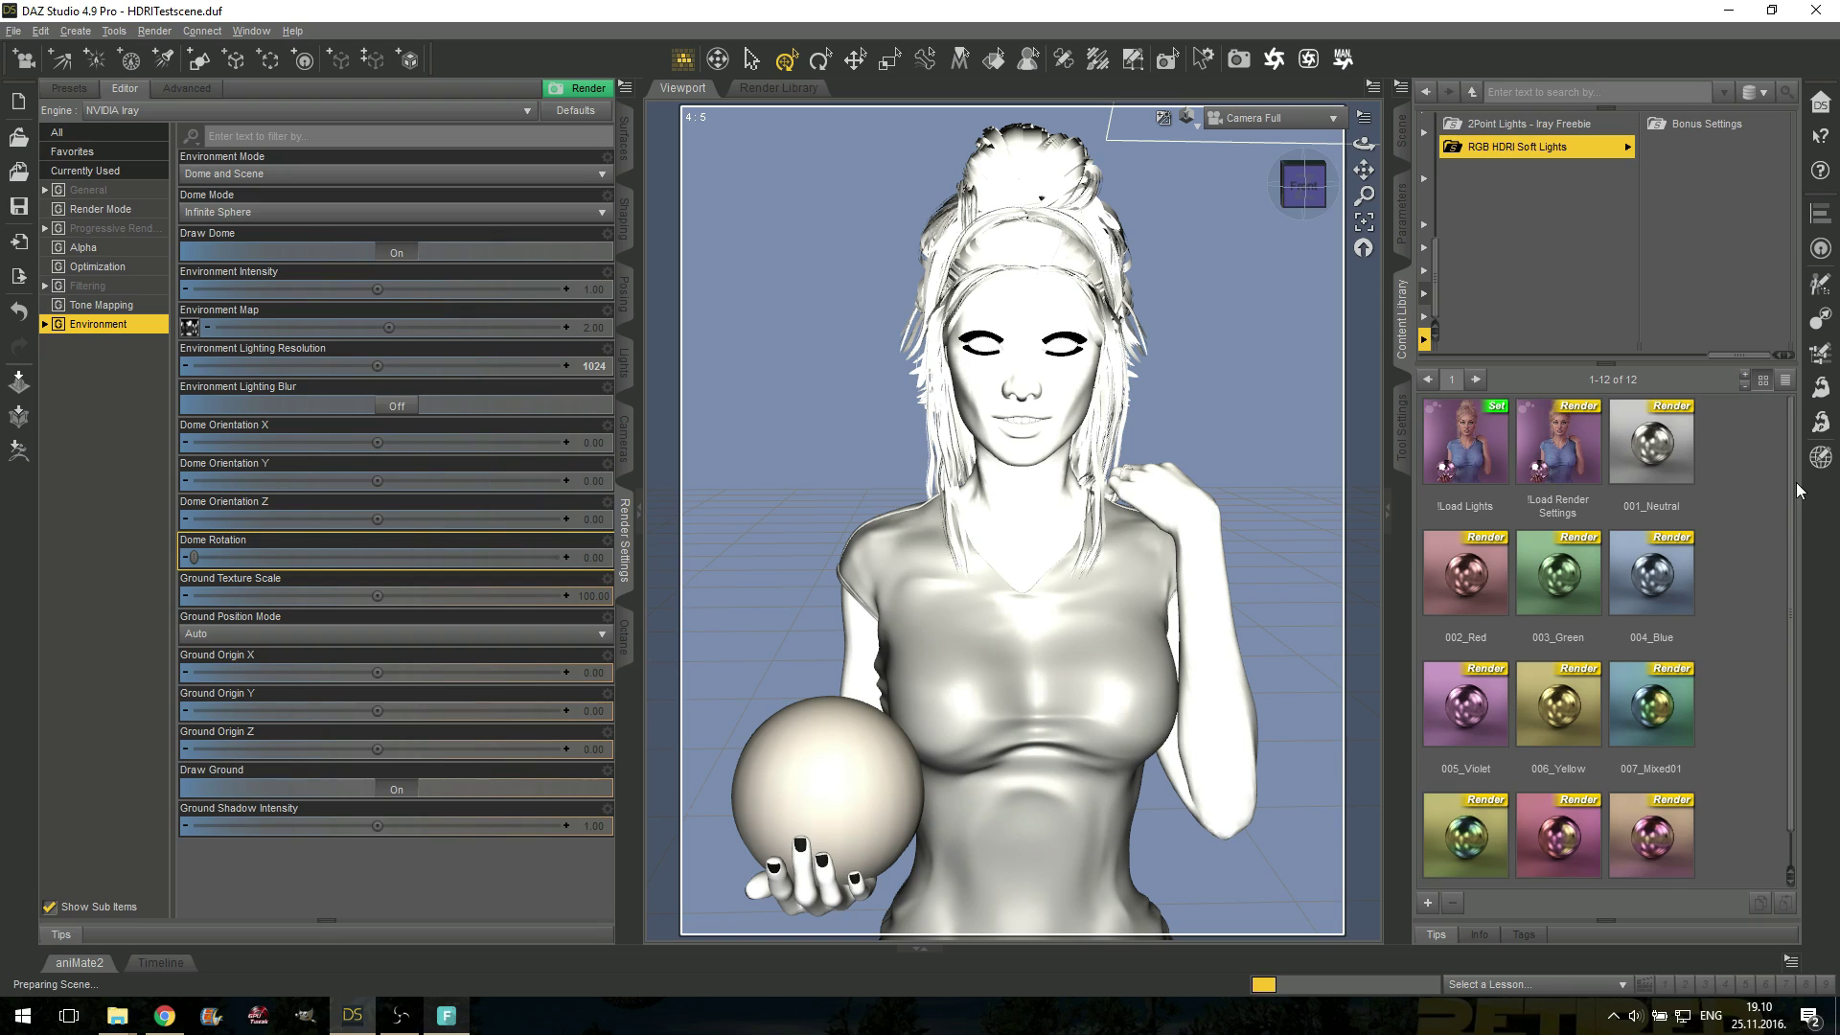
scroll(1795, 565, down, 2)
scroll(1794, 565, up, 2)
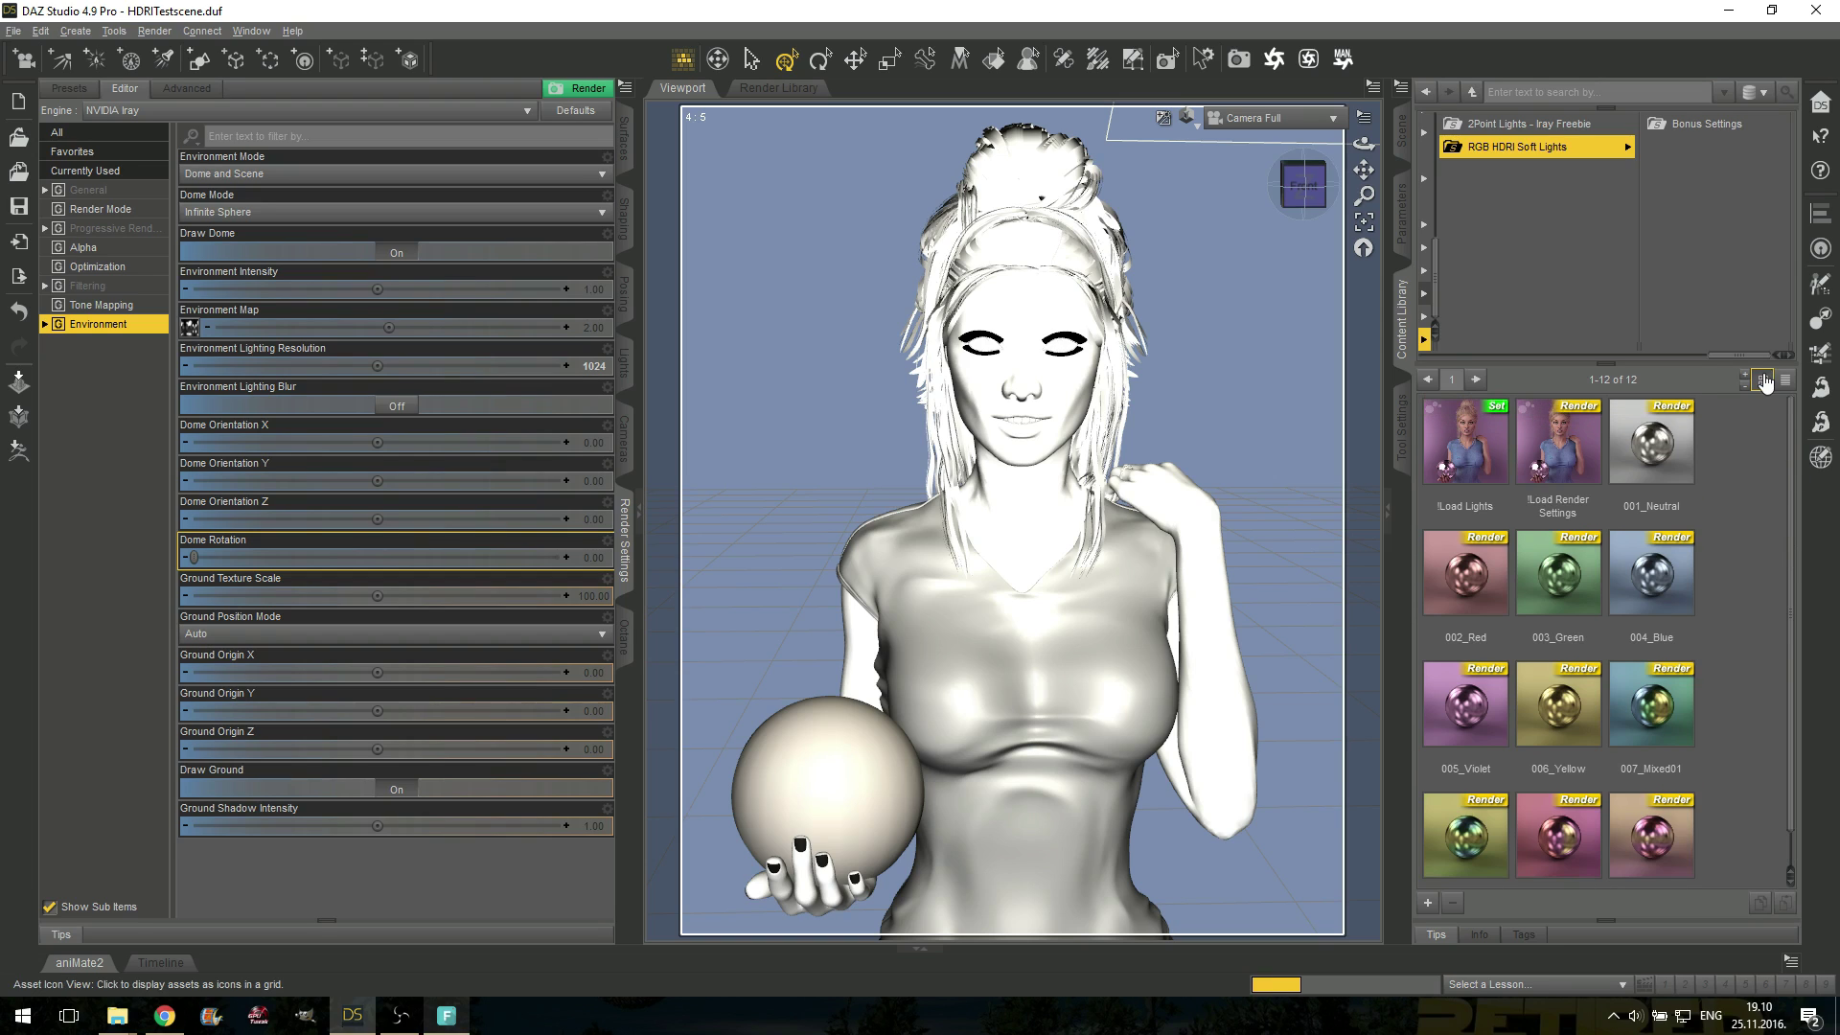
Select Genesis 3 Female in the Scene list, then return to the RGB HDRI Soft Lights presets.
click(1405, 131)
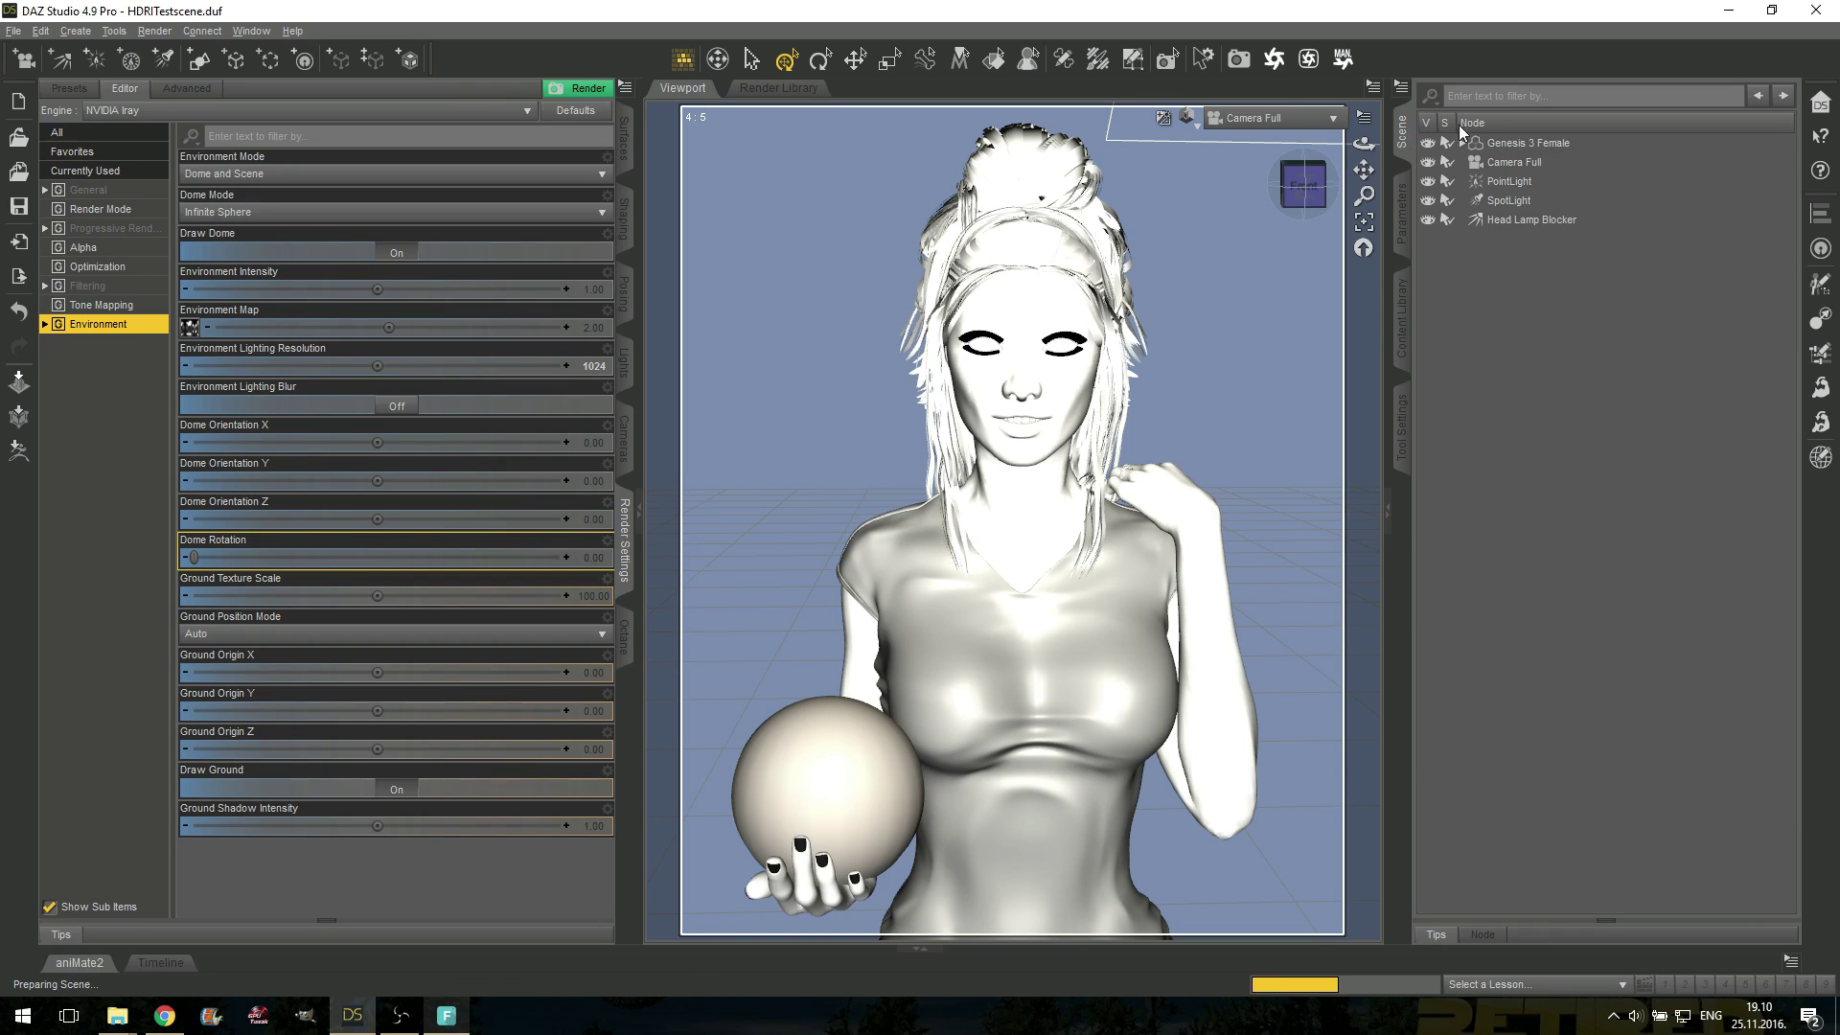
click(1532, 141)
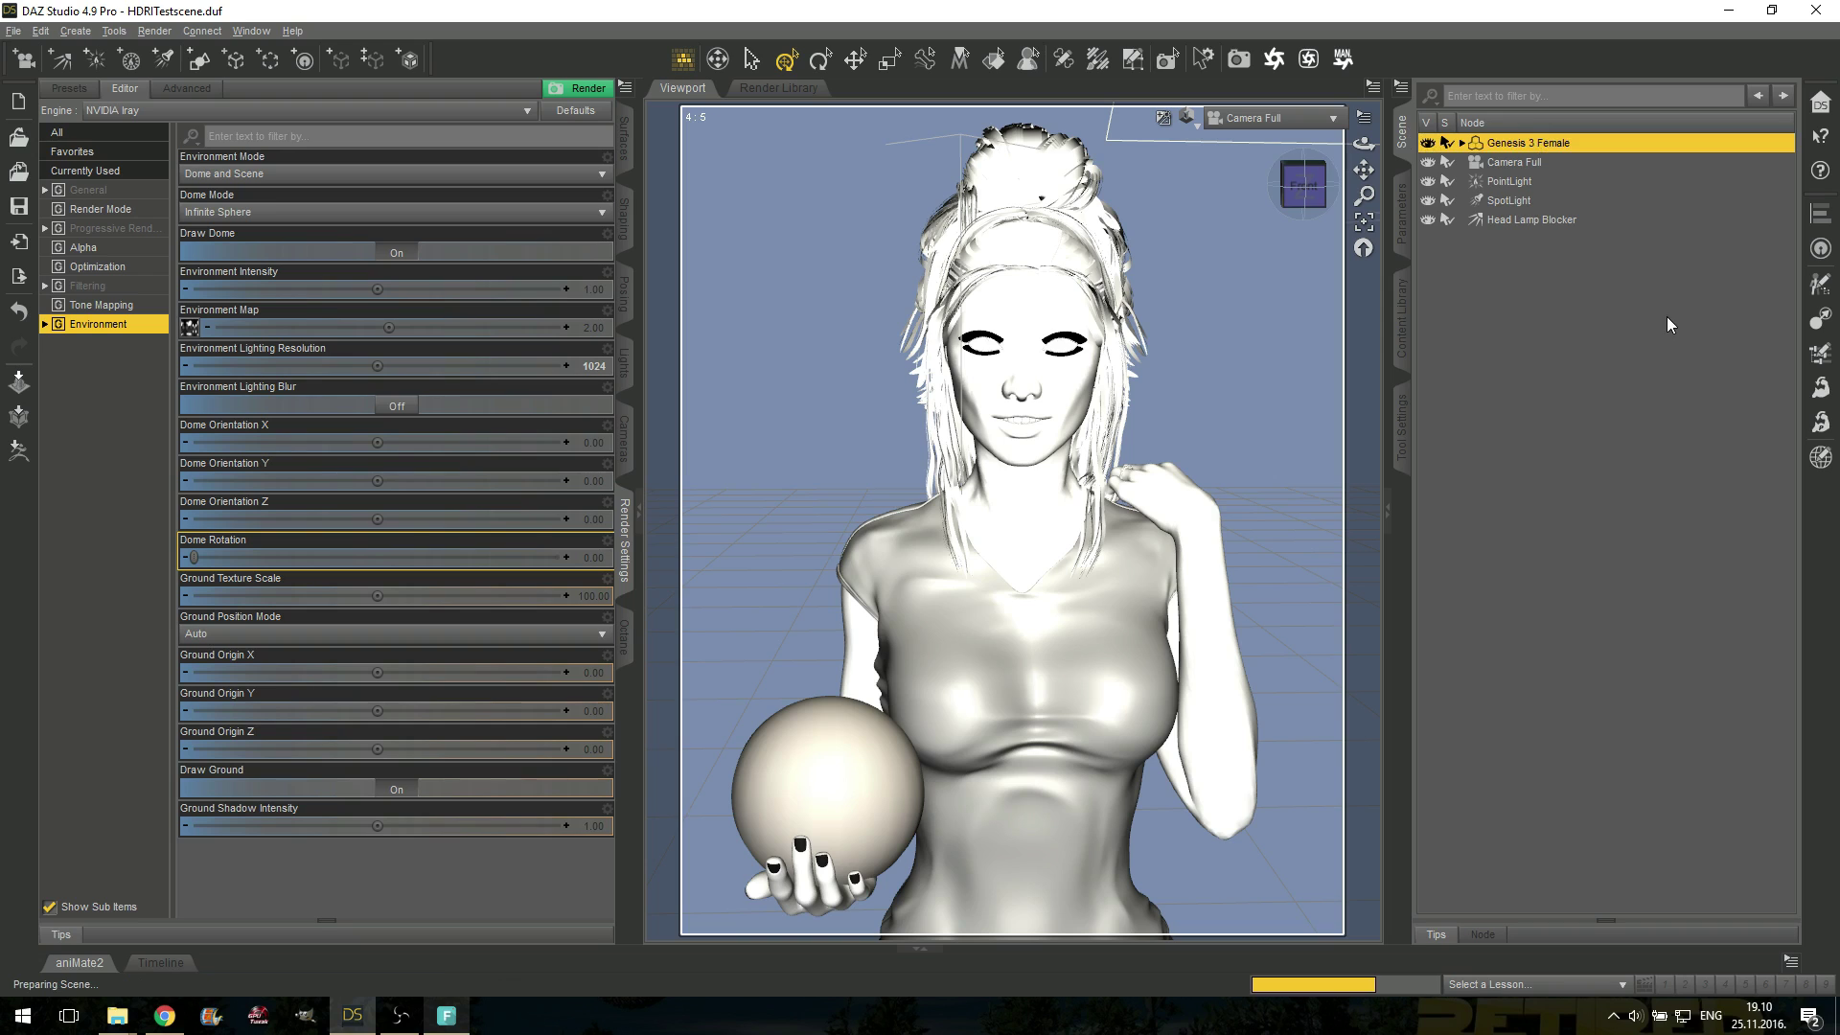
click(1402, 321)
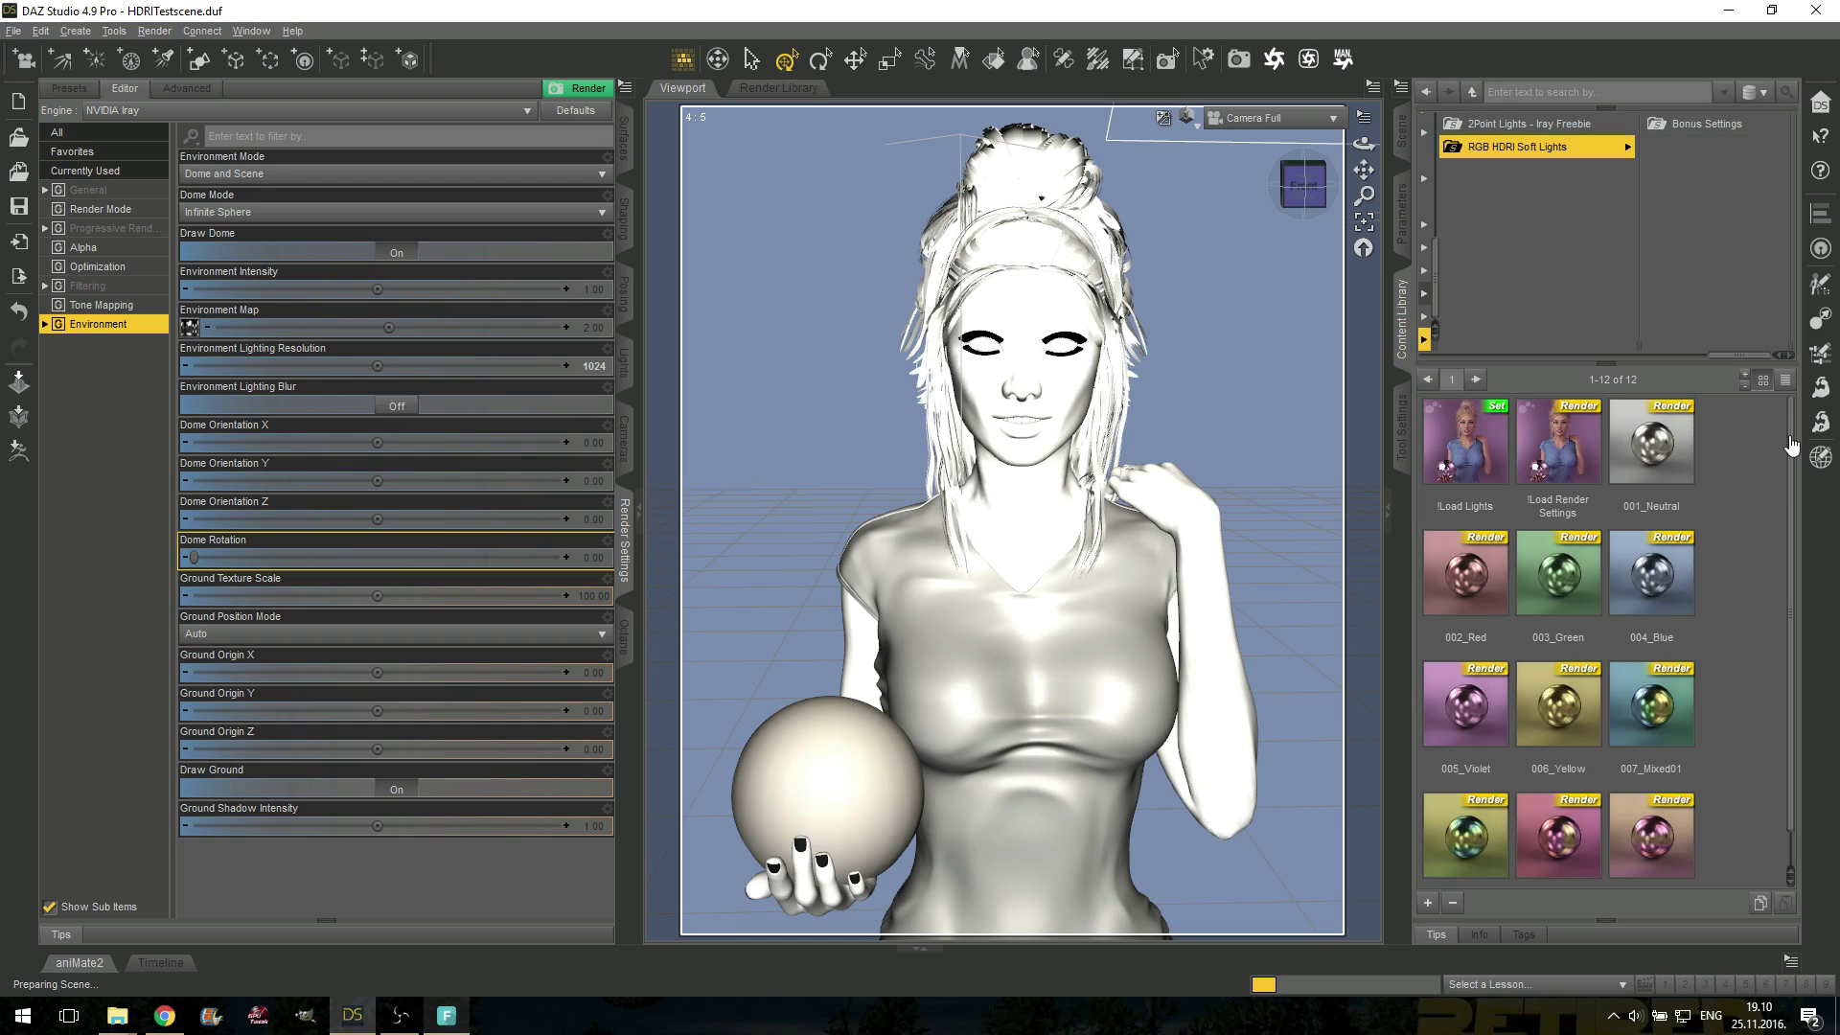
After the neutral Iray render finishes, apply the 002_Red HDRI lighting preset.
scroll(1780, 451, down, 1)
scroll(1793, 431, up, 1)
mouse_move(1794, 432)
mouse_down()
mouse_move(1794, 505)
mouse_move(1794, 426)
mouse_up()
mouse_move(1793, 439)
mouse_down()
mouse_move(1786, 570)
mouse_move(1815, 483)
mouse_move(1796, 414)
mouse_up()
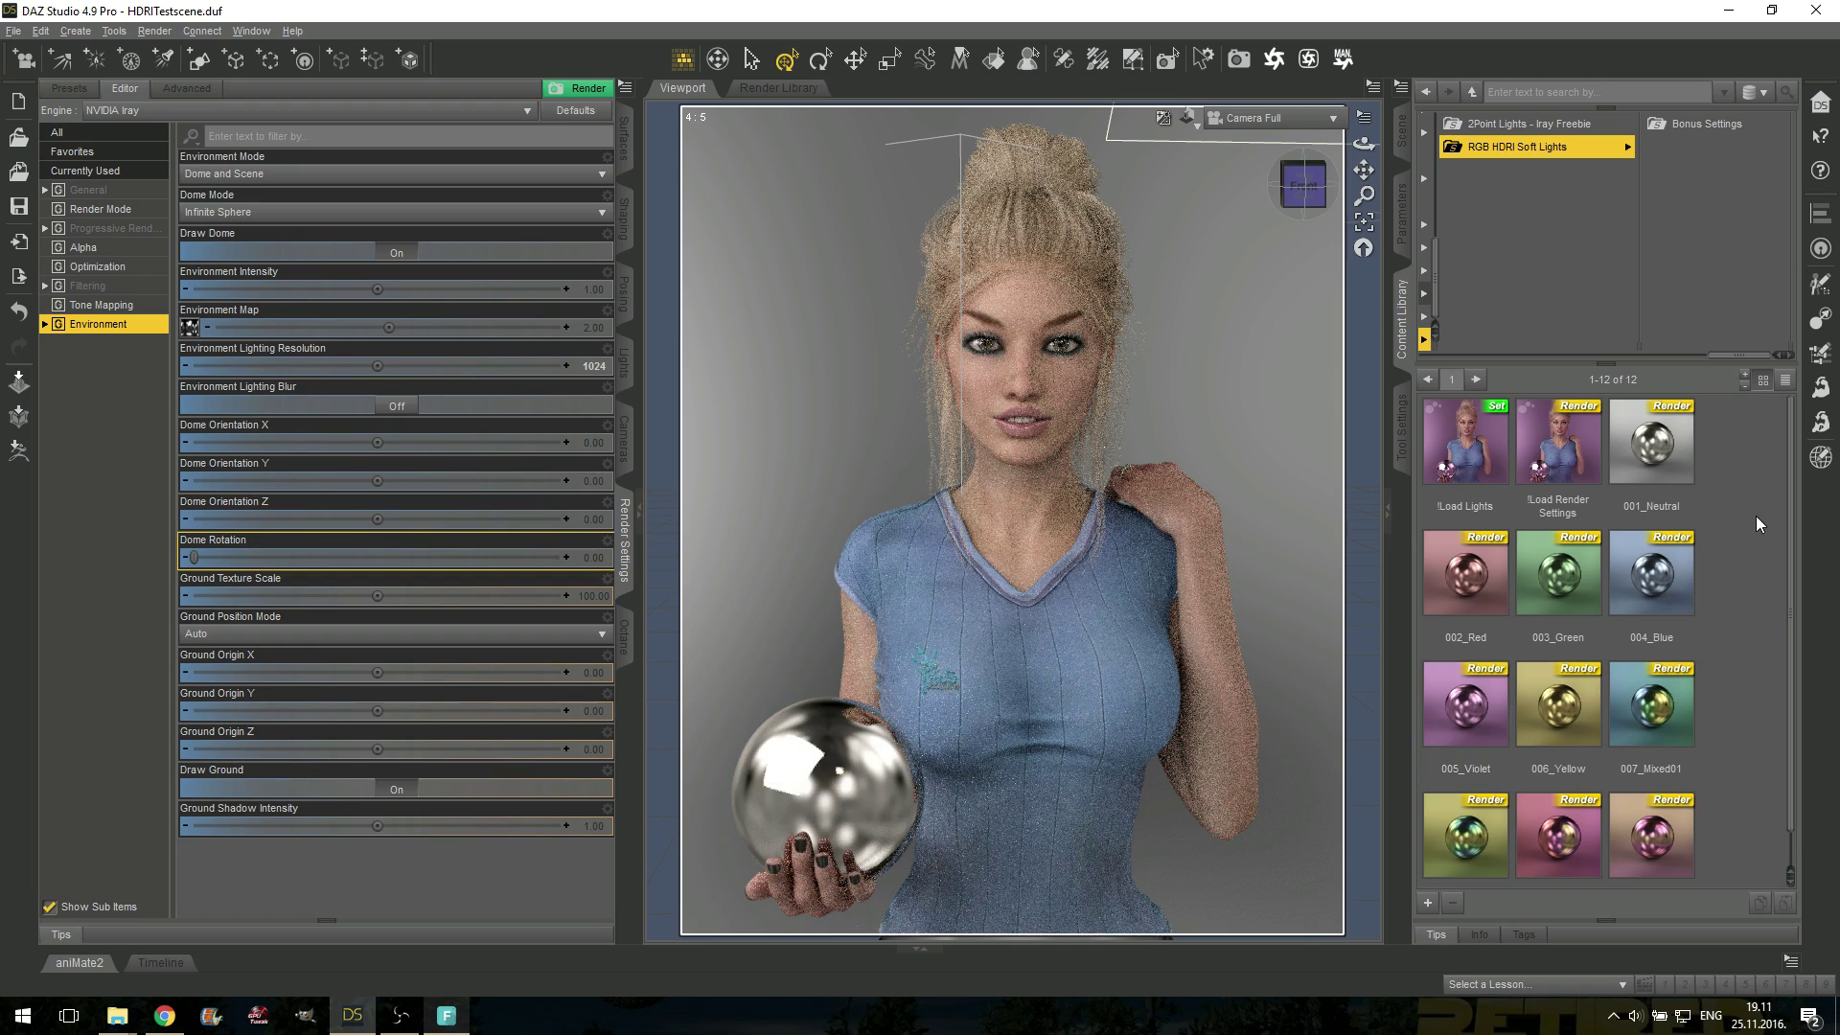
double_click(1481, 585)
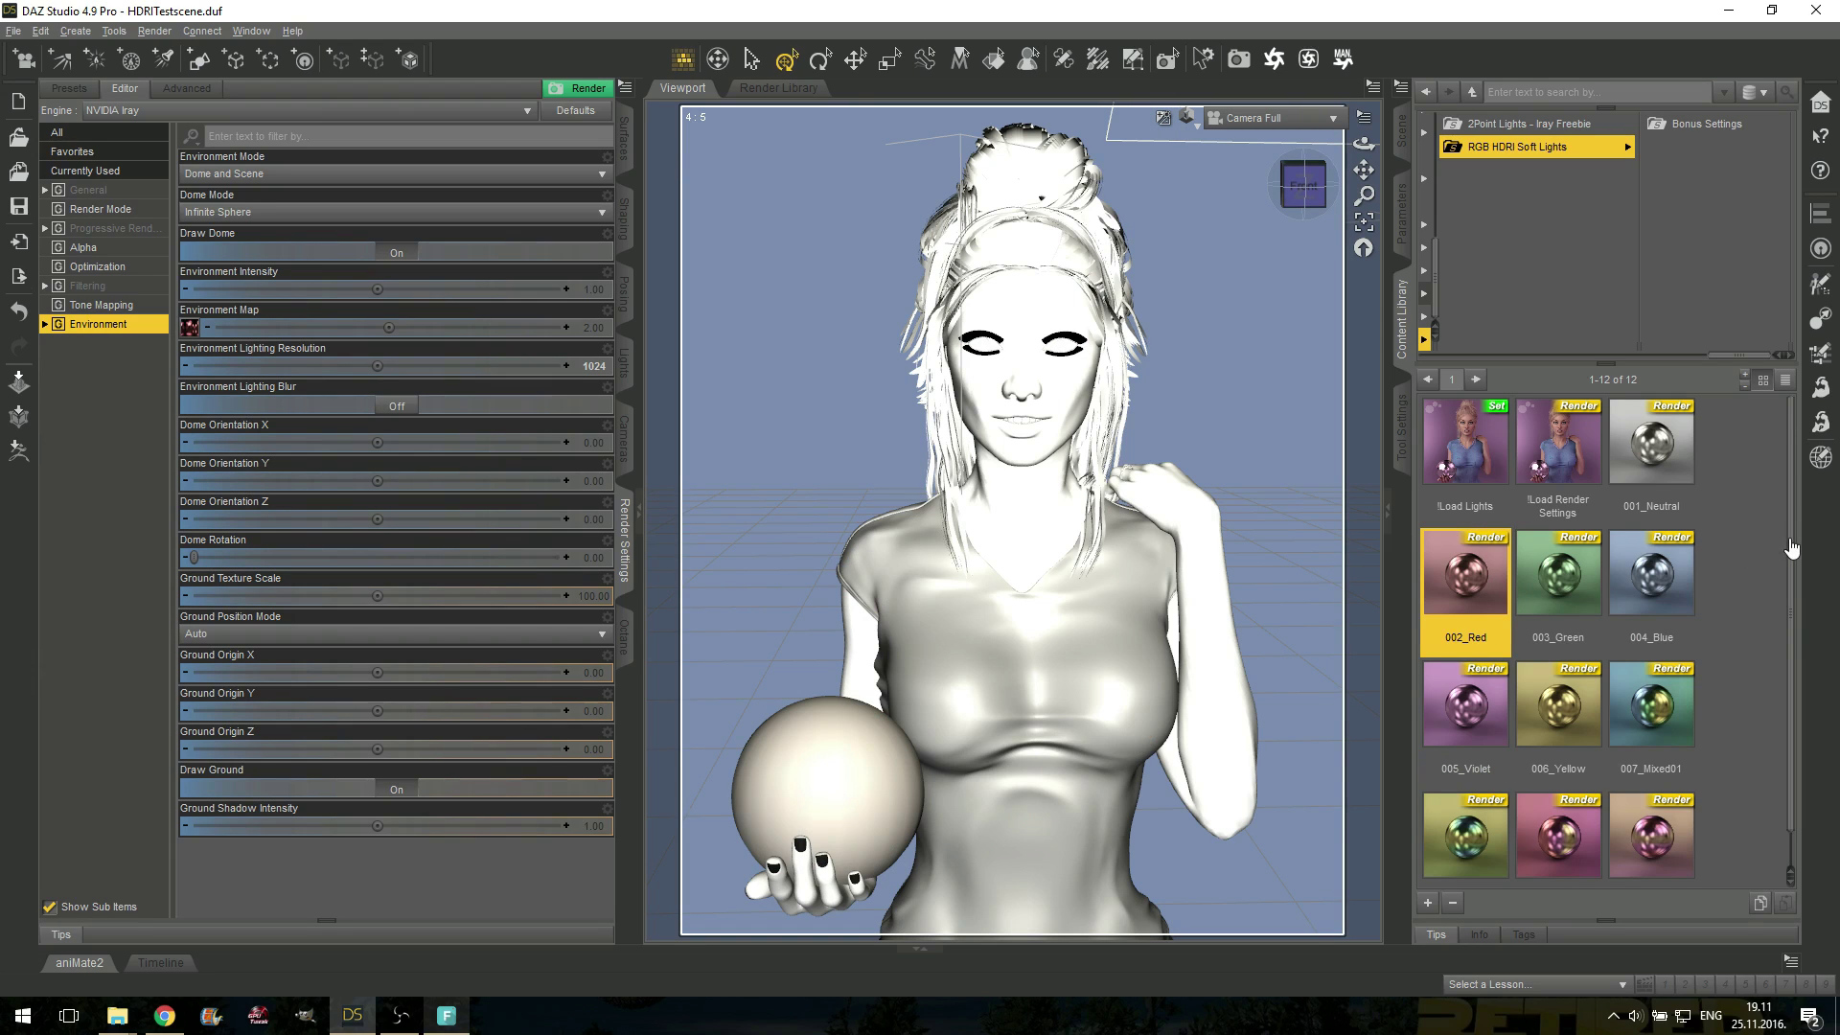
Apply the 003_Green HDRI preset, then scroll the thumbnails toward 004_Blue.
scroll(1790, 575, down, 1)
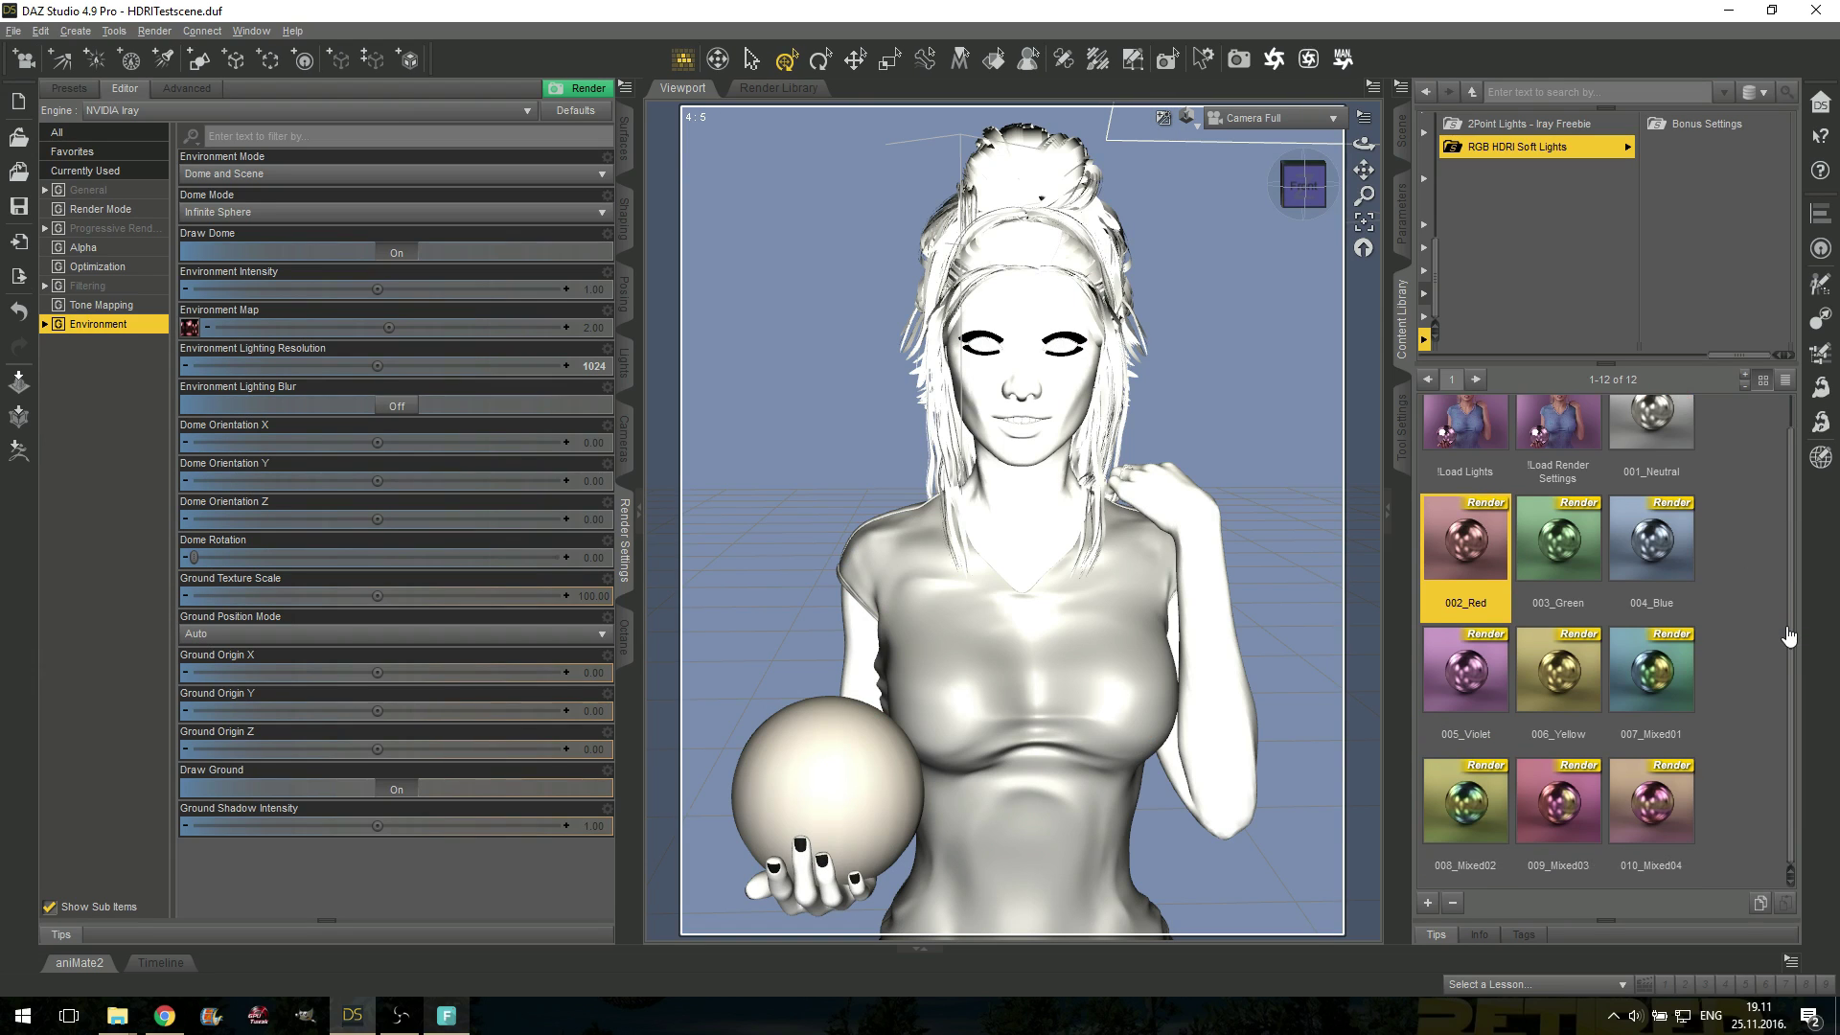
scroll(1794, 443, up, 1)
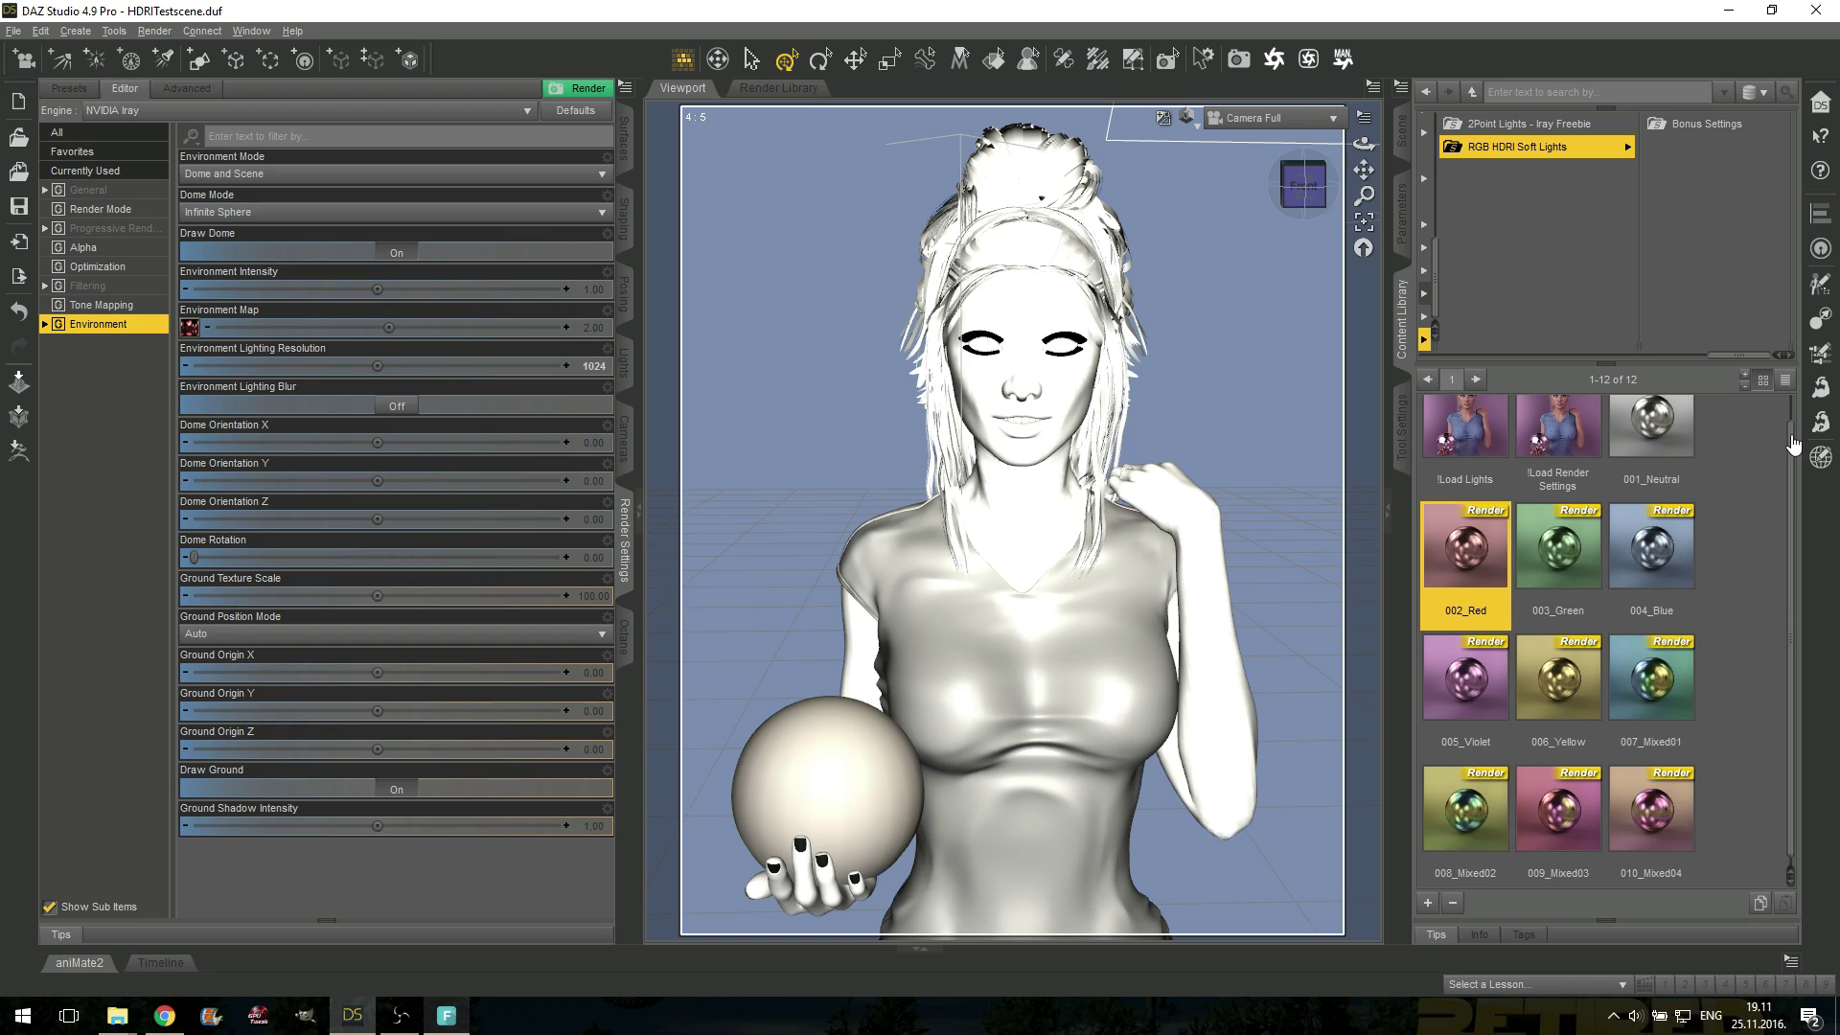
scroll(1794, 443, up, 1)
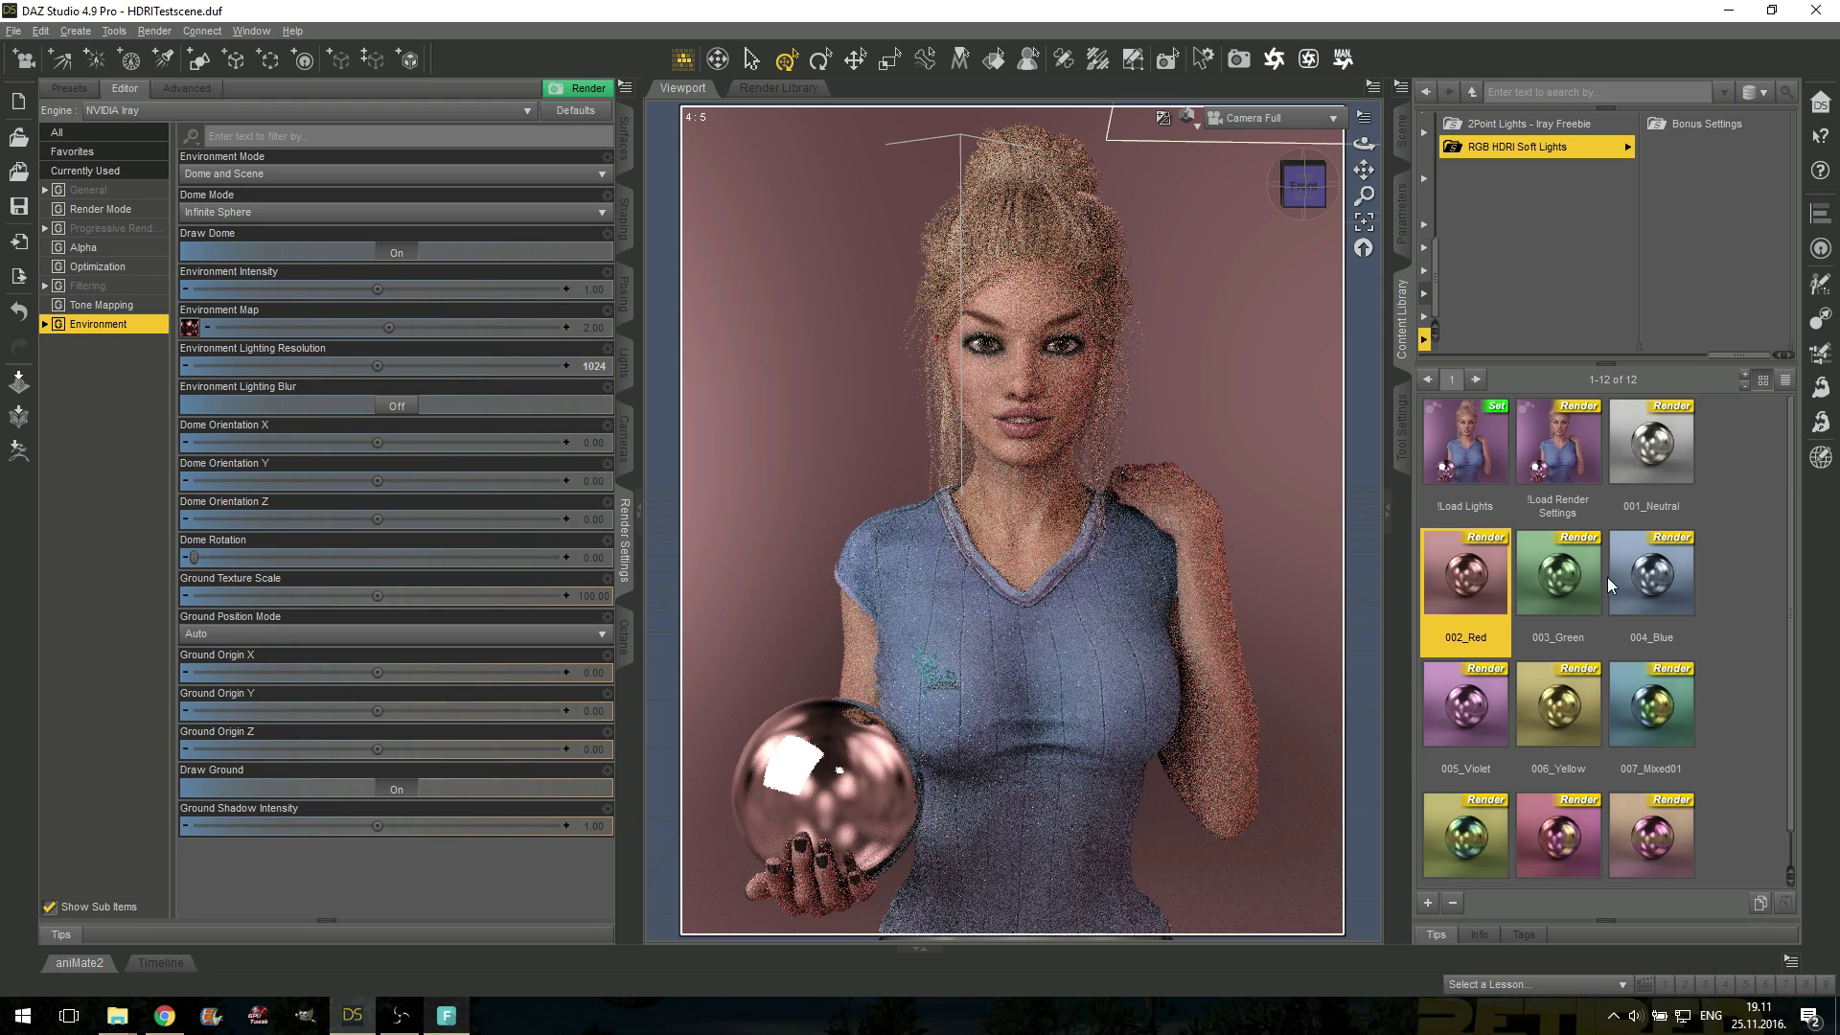
double_click(1575, 589)
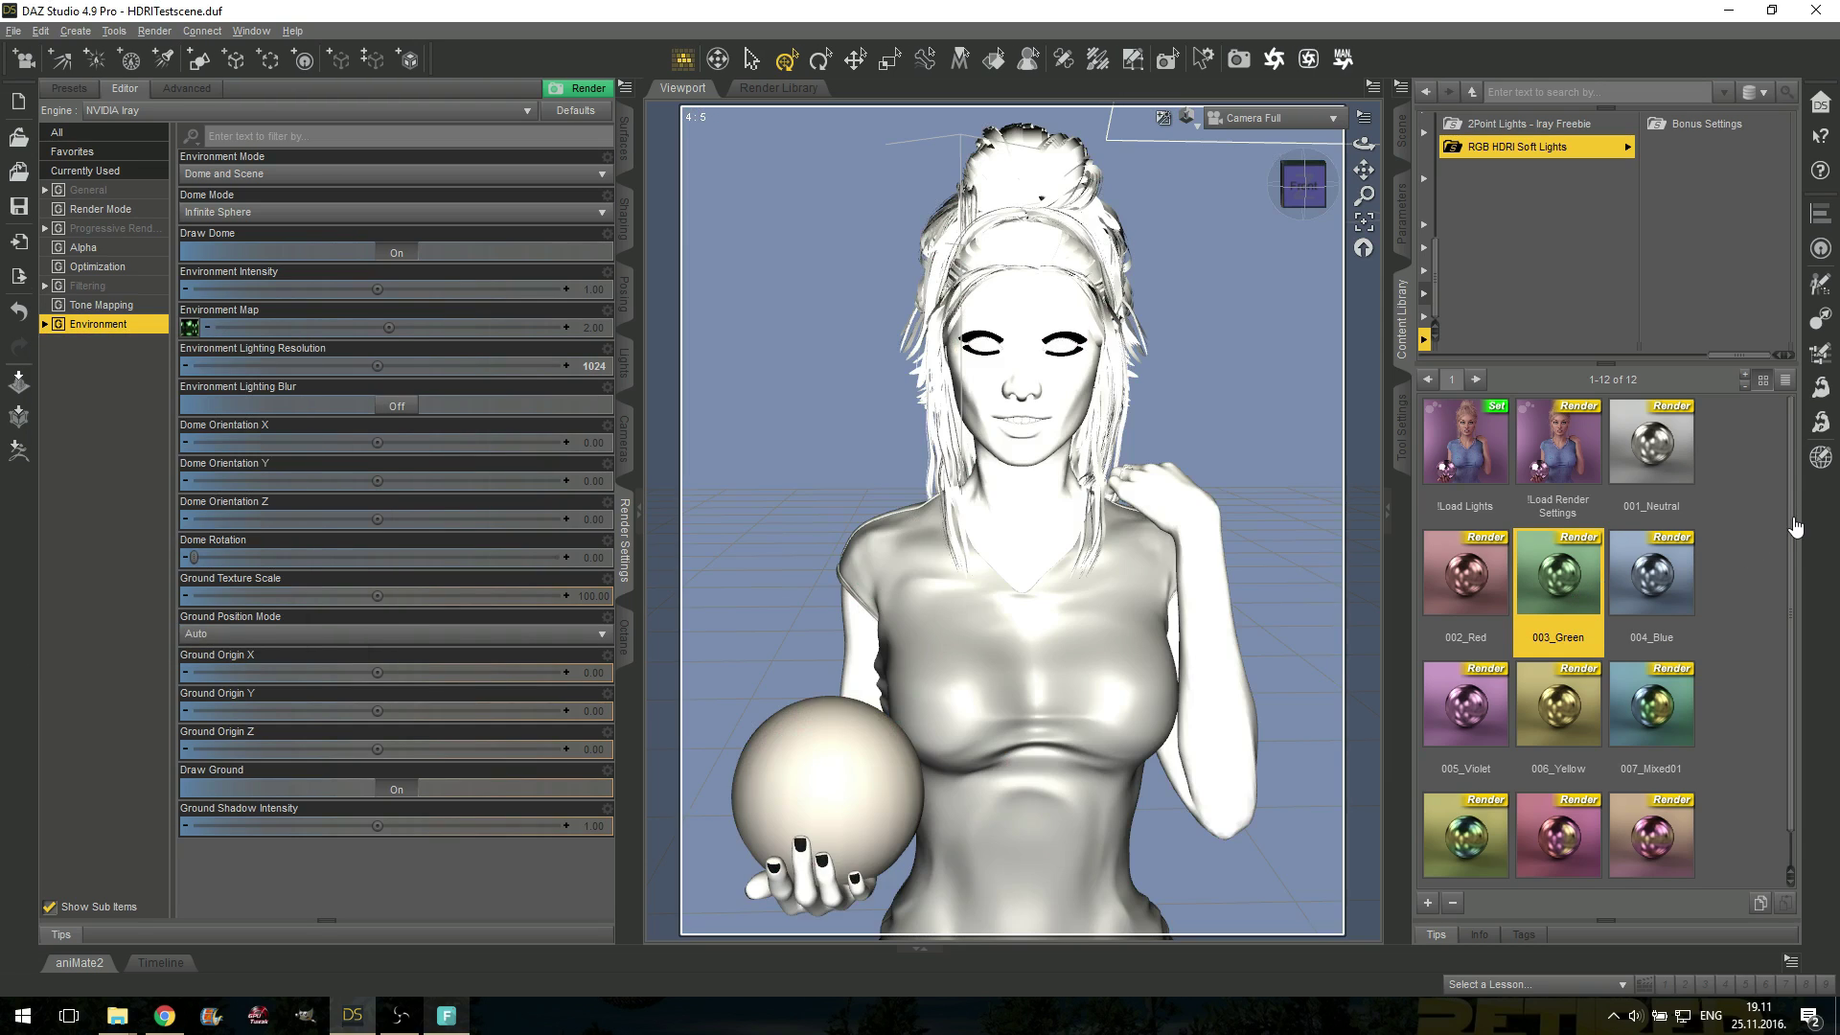
drag(1795, 526, 1794, 568)
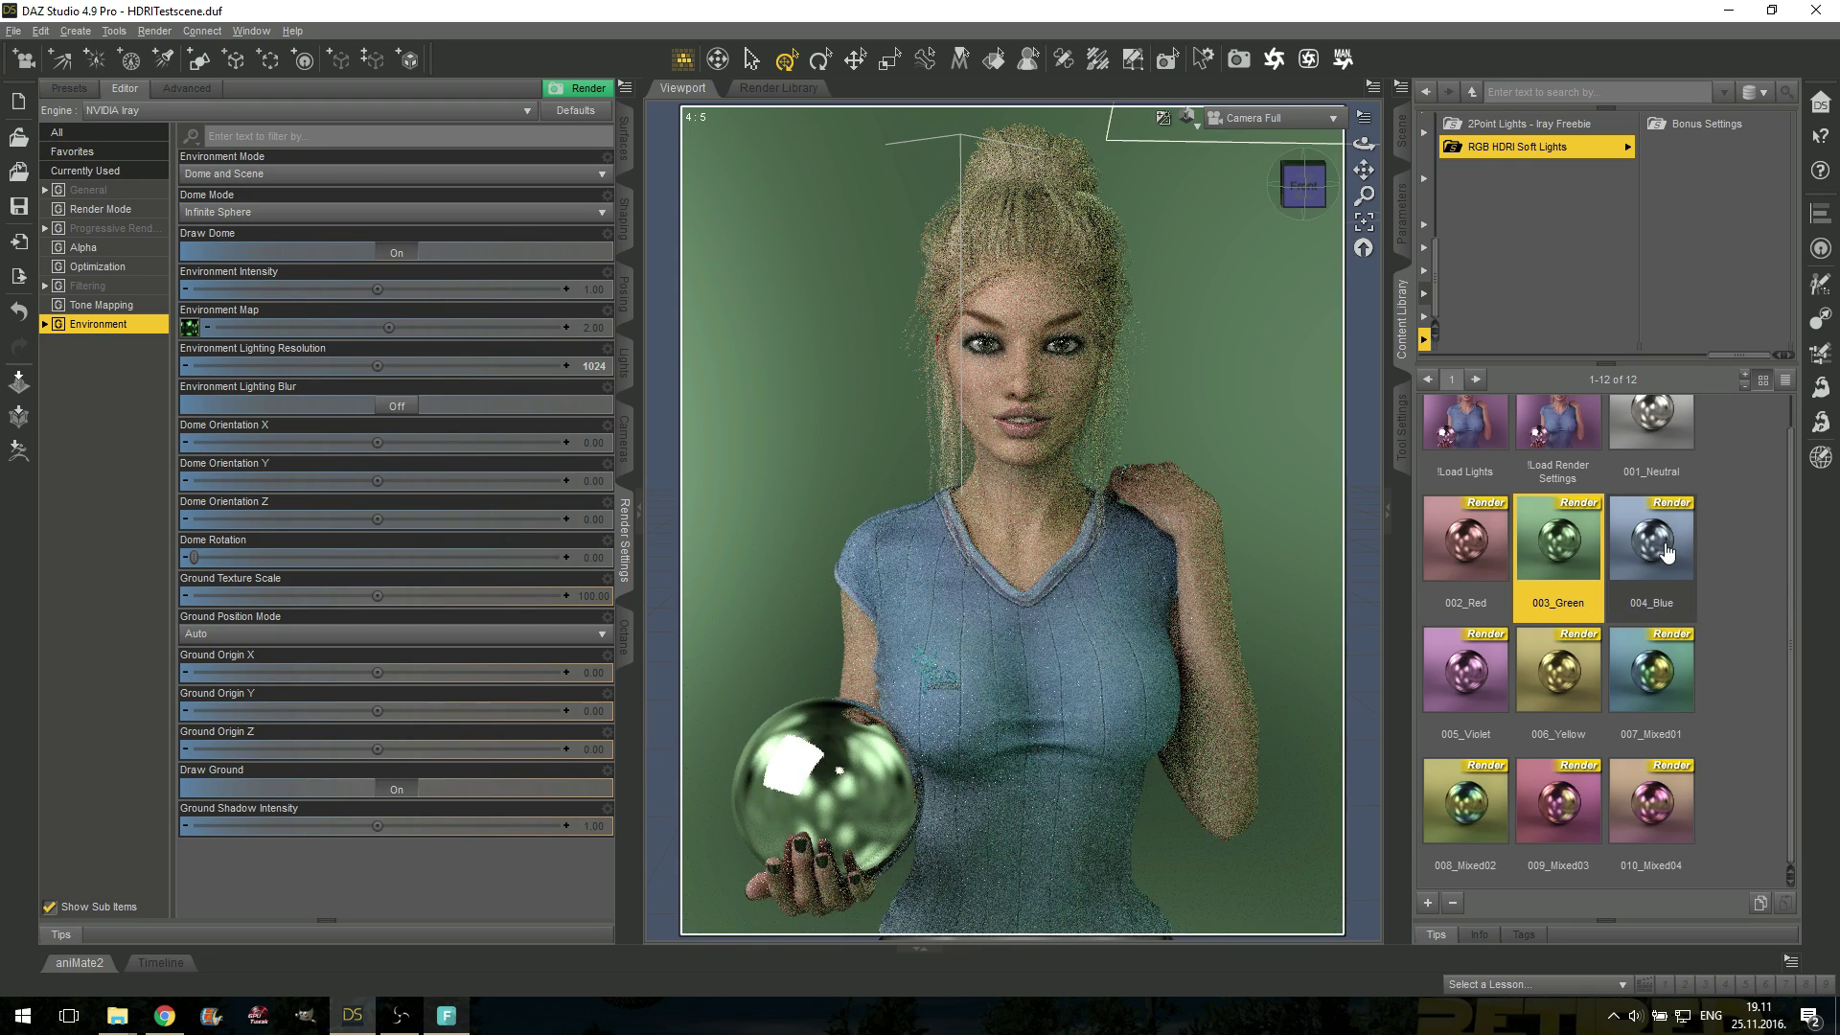
mouse_move(1665, 551)
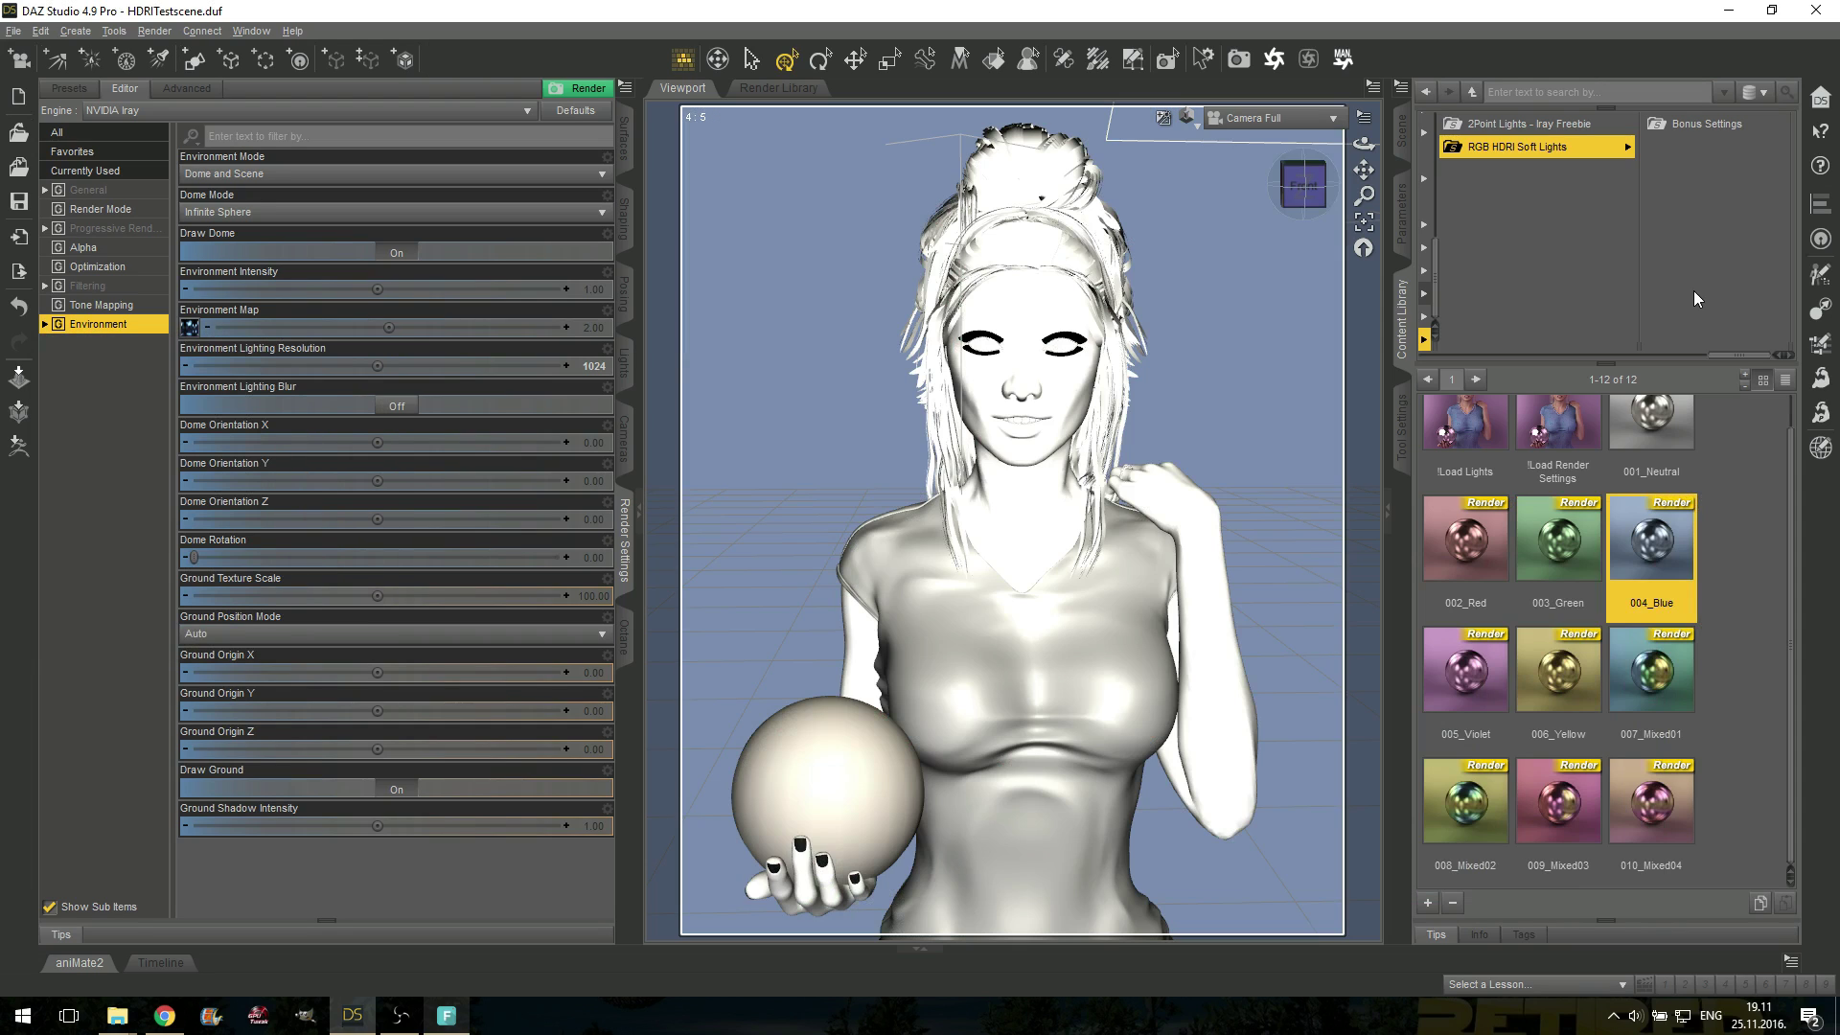
Deselect Genesis 3 Female, view the scene item properties, and return to the soft light presets.
click(1402, 134)
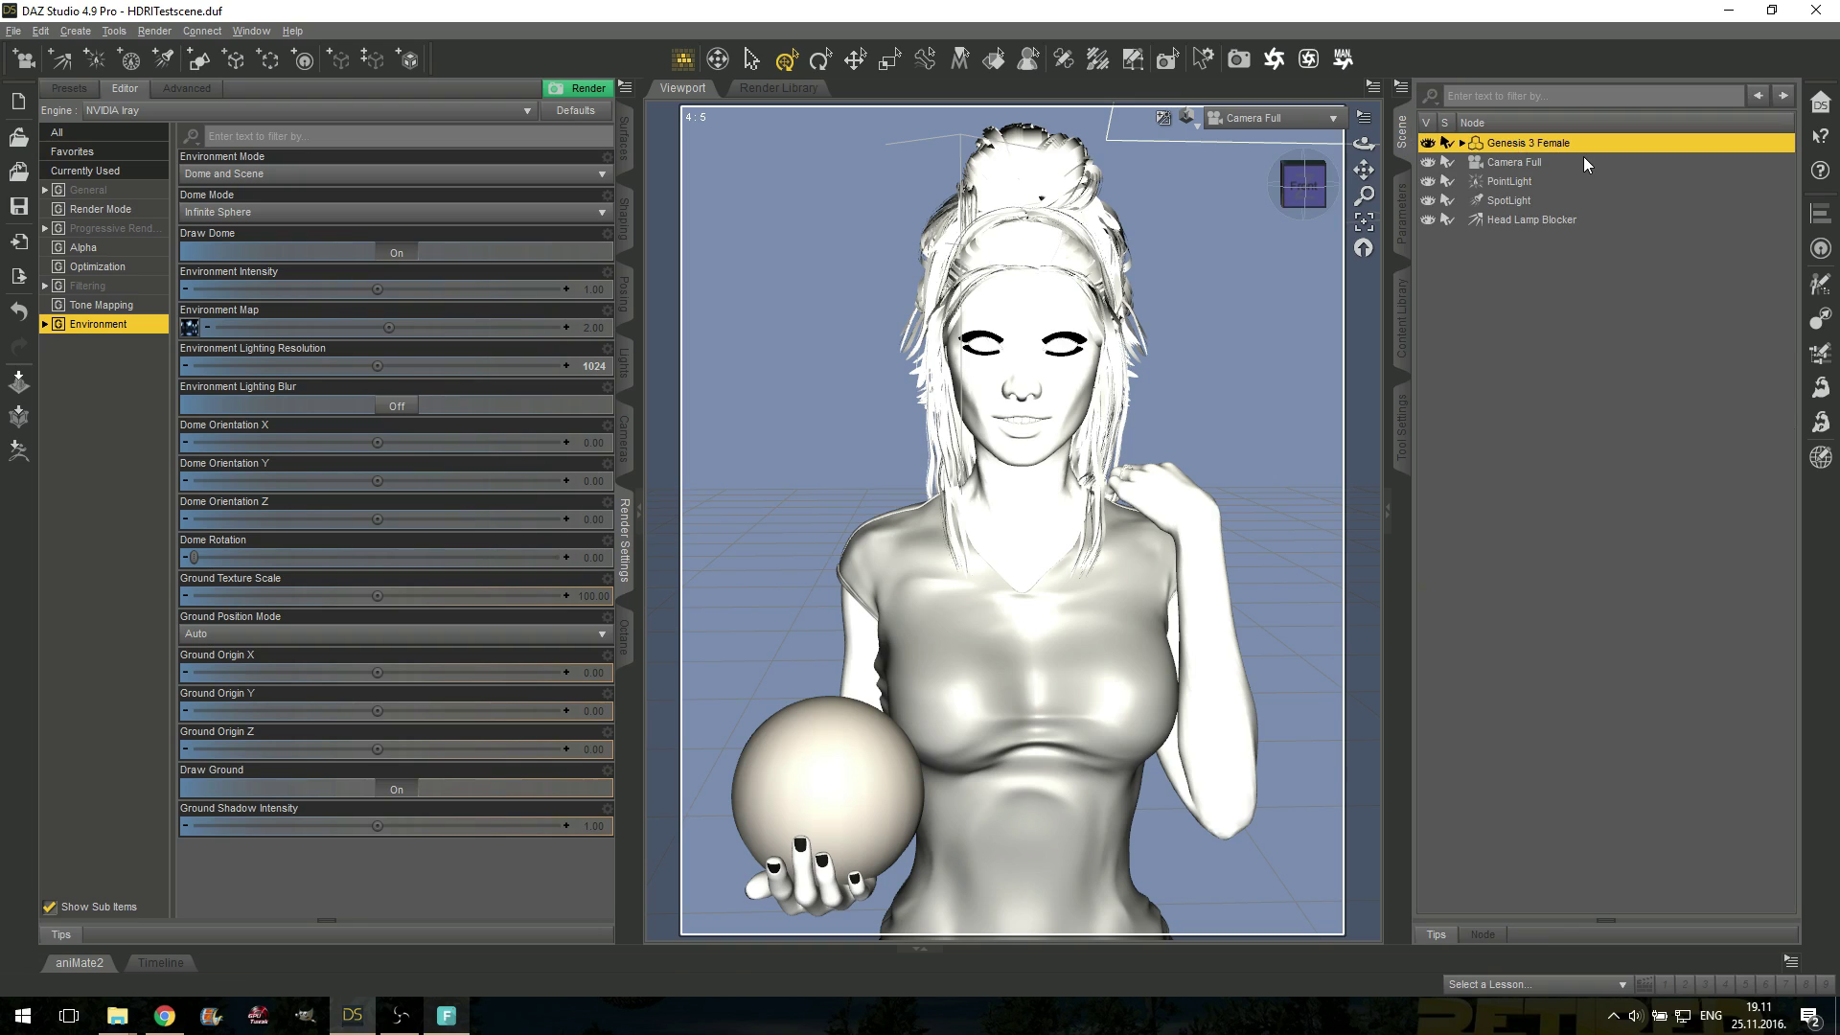
click(1636, 277)
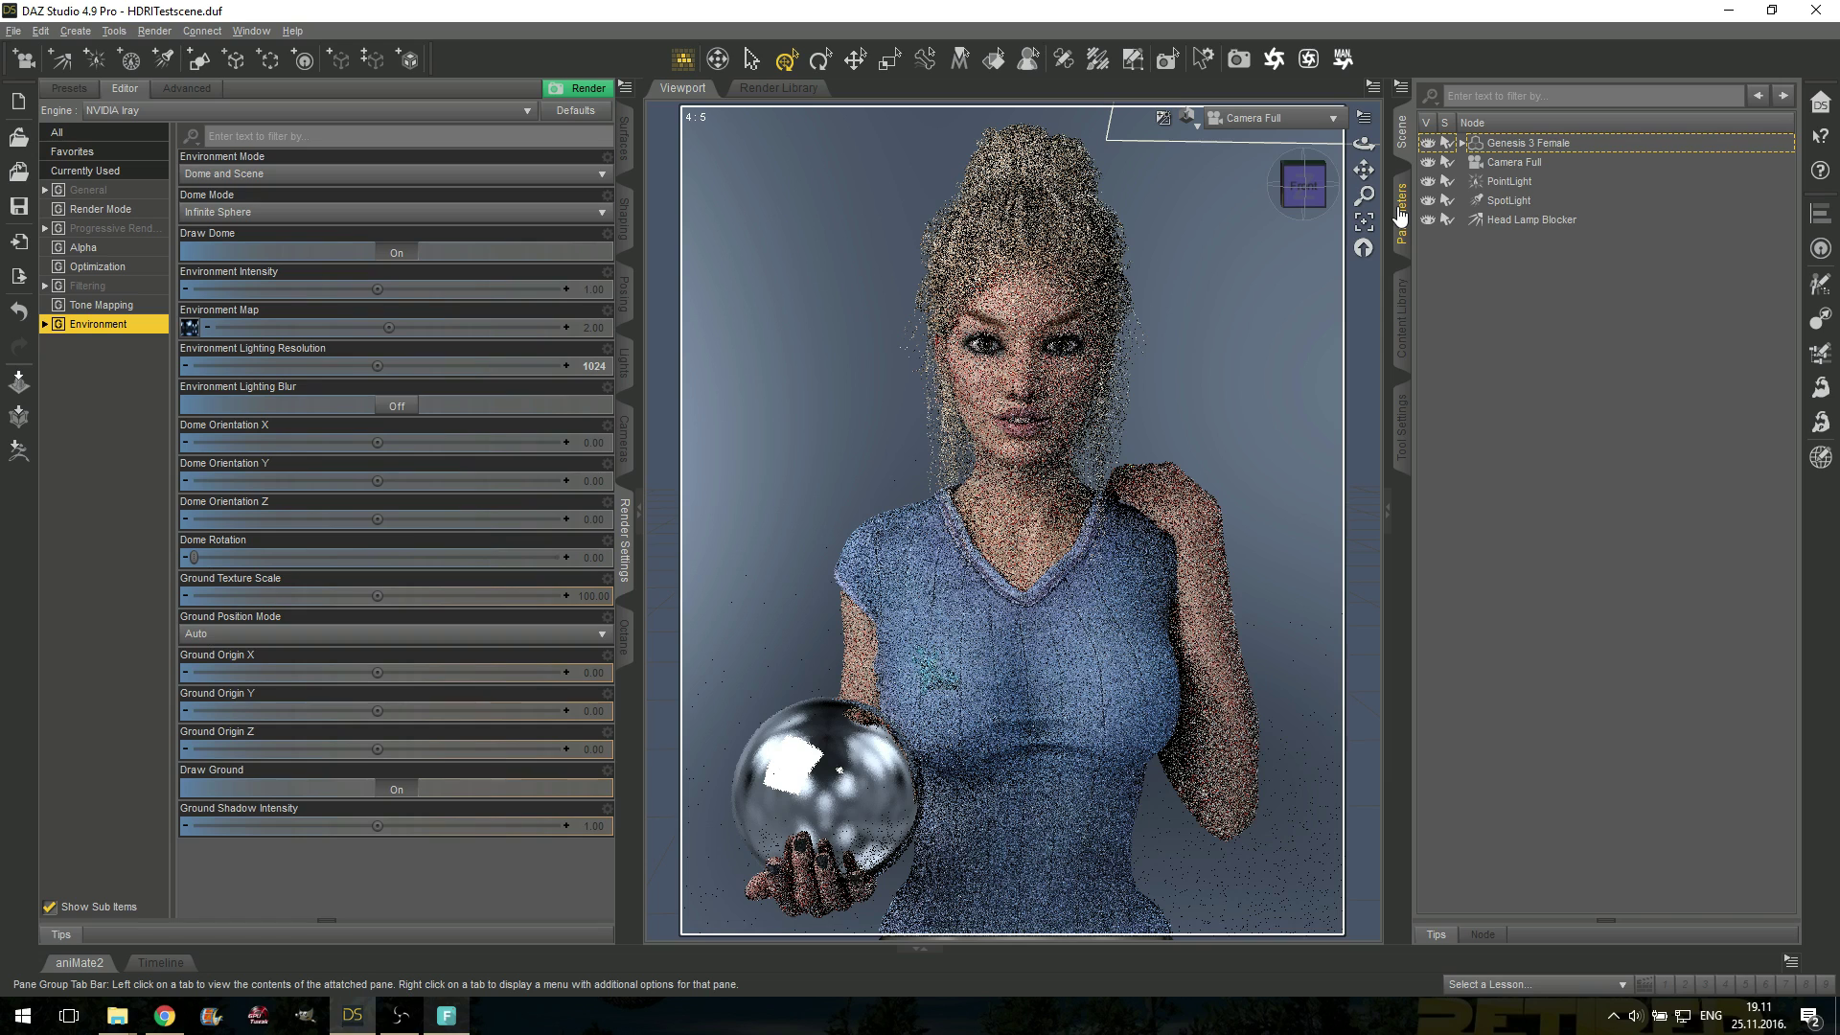
click(1401, 215)
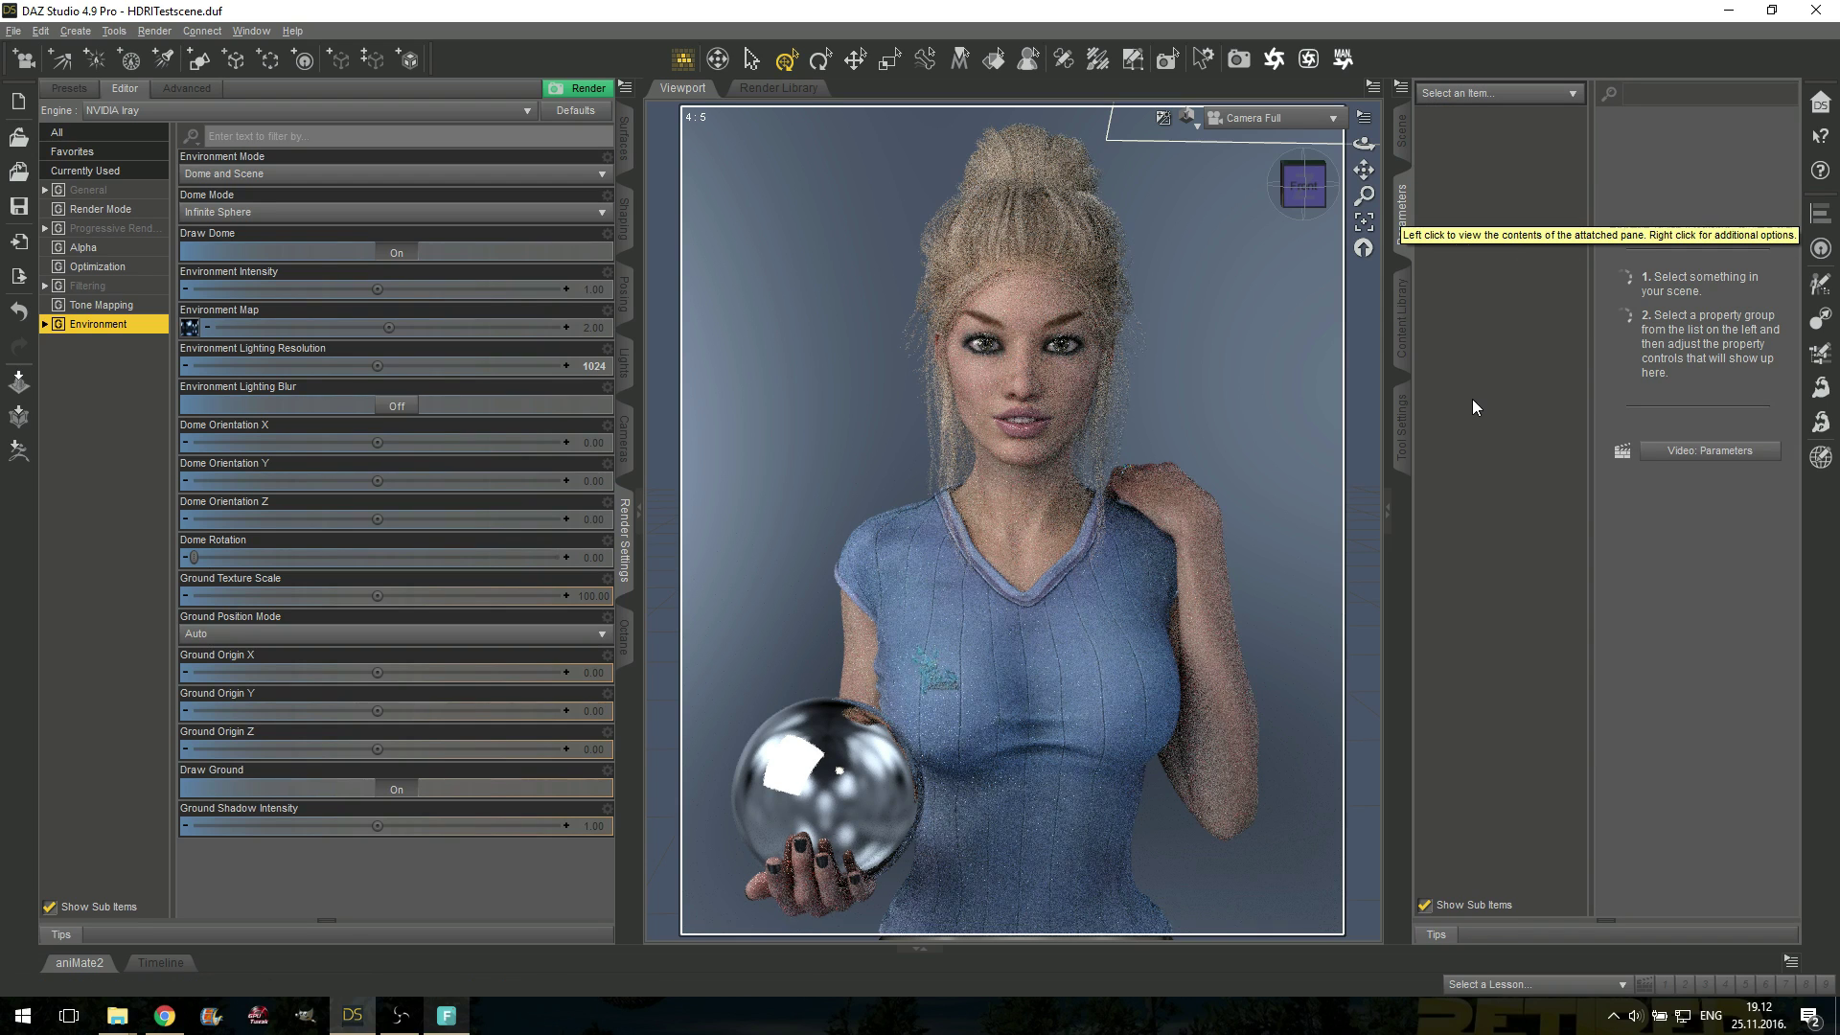
click(1406, 338)
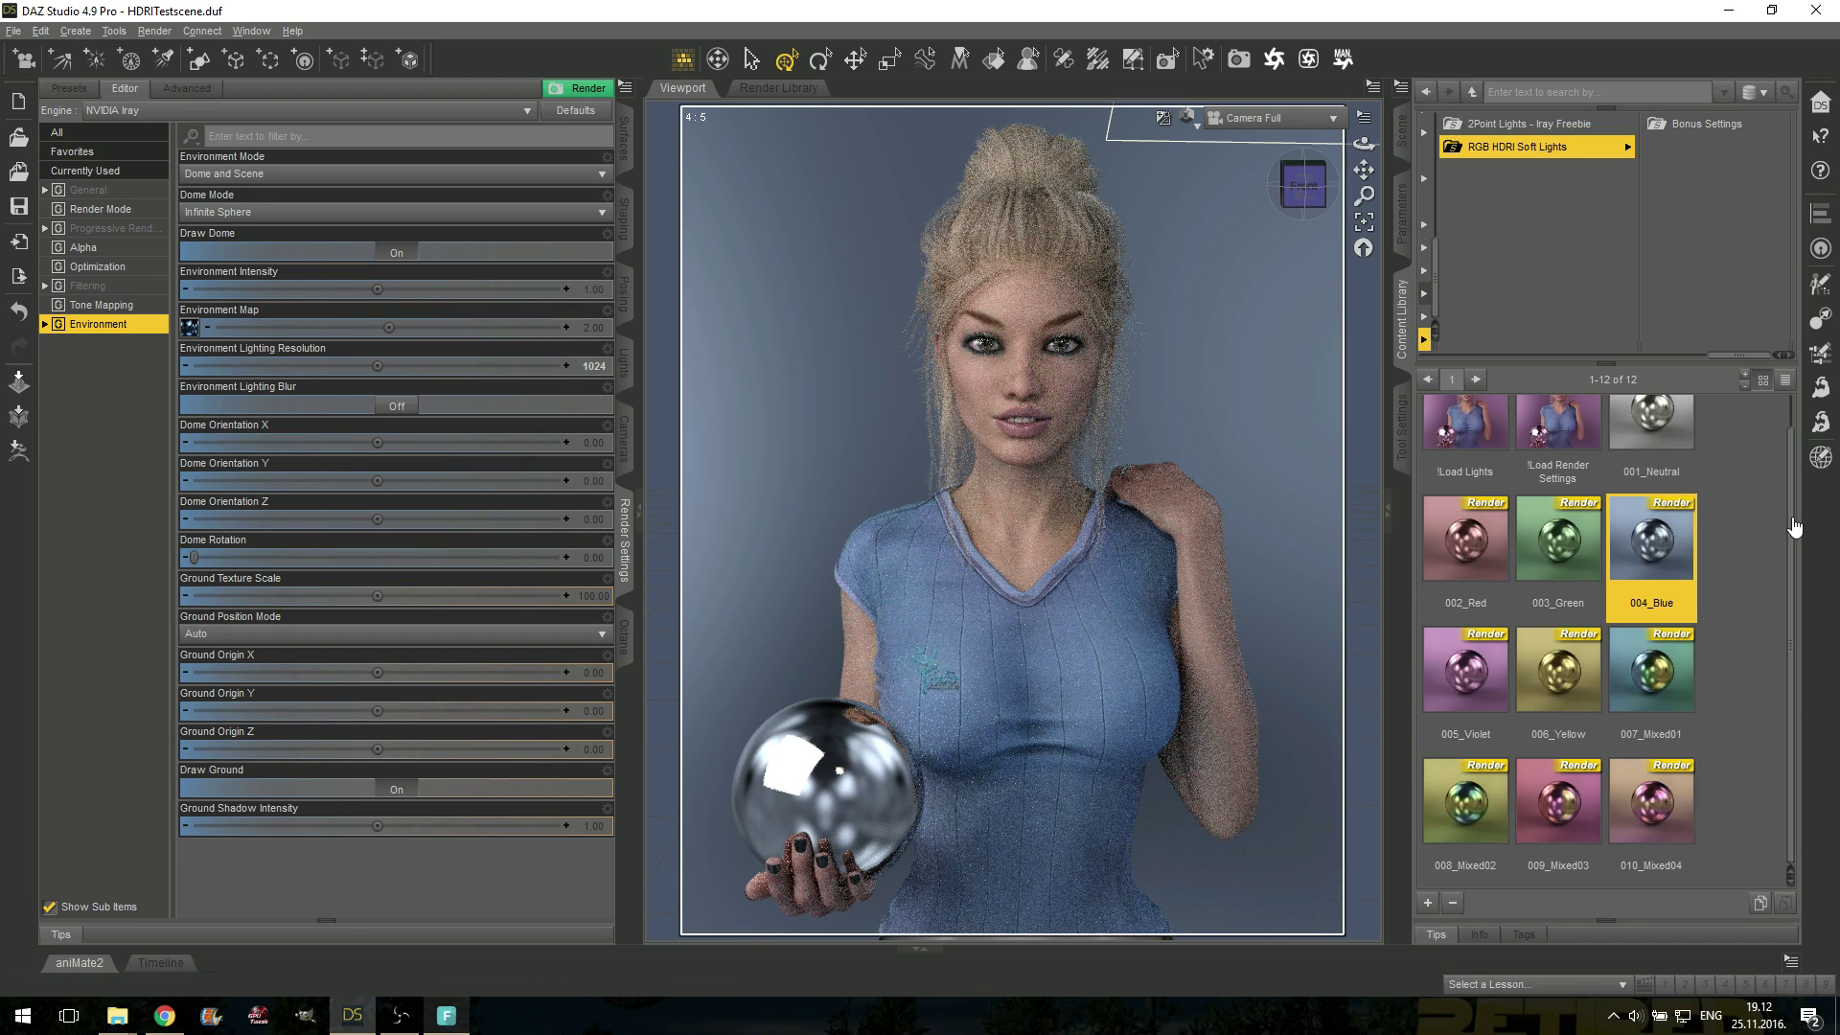
Try the 005_Violet and 006_Yellow presets, then apply 007_Mixed01.
double_click(1473, 674)
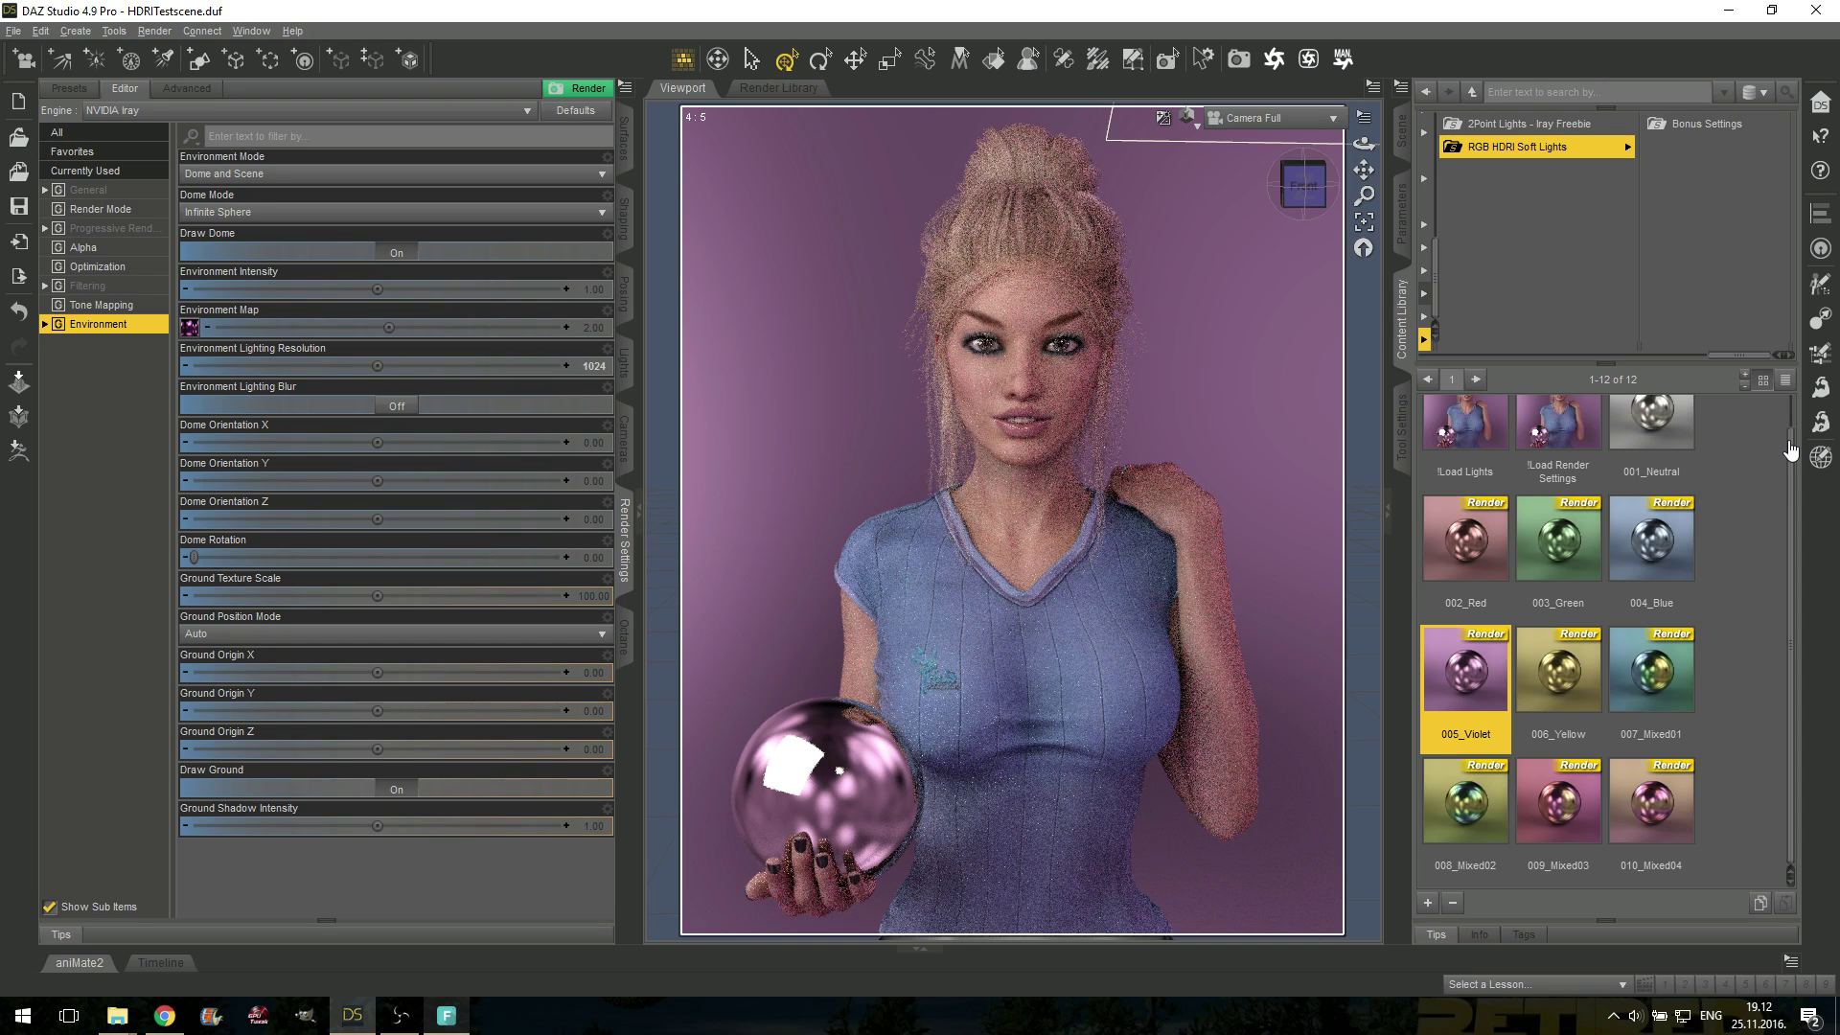
double_click(1574, 644)
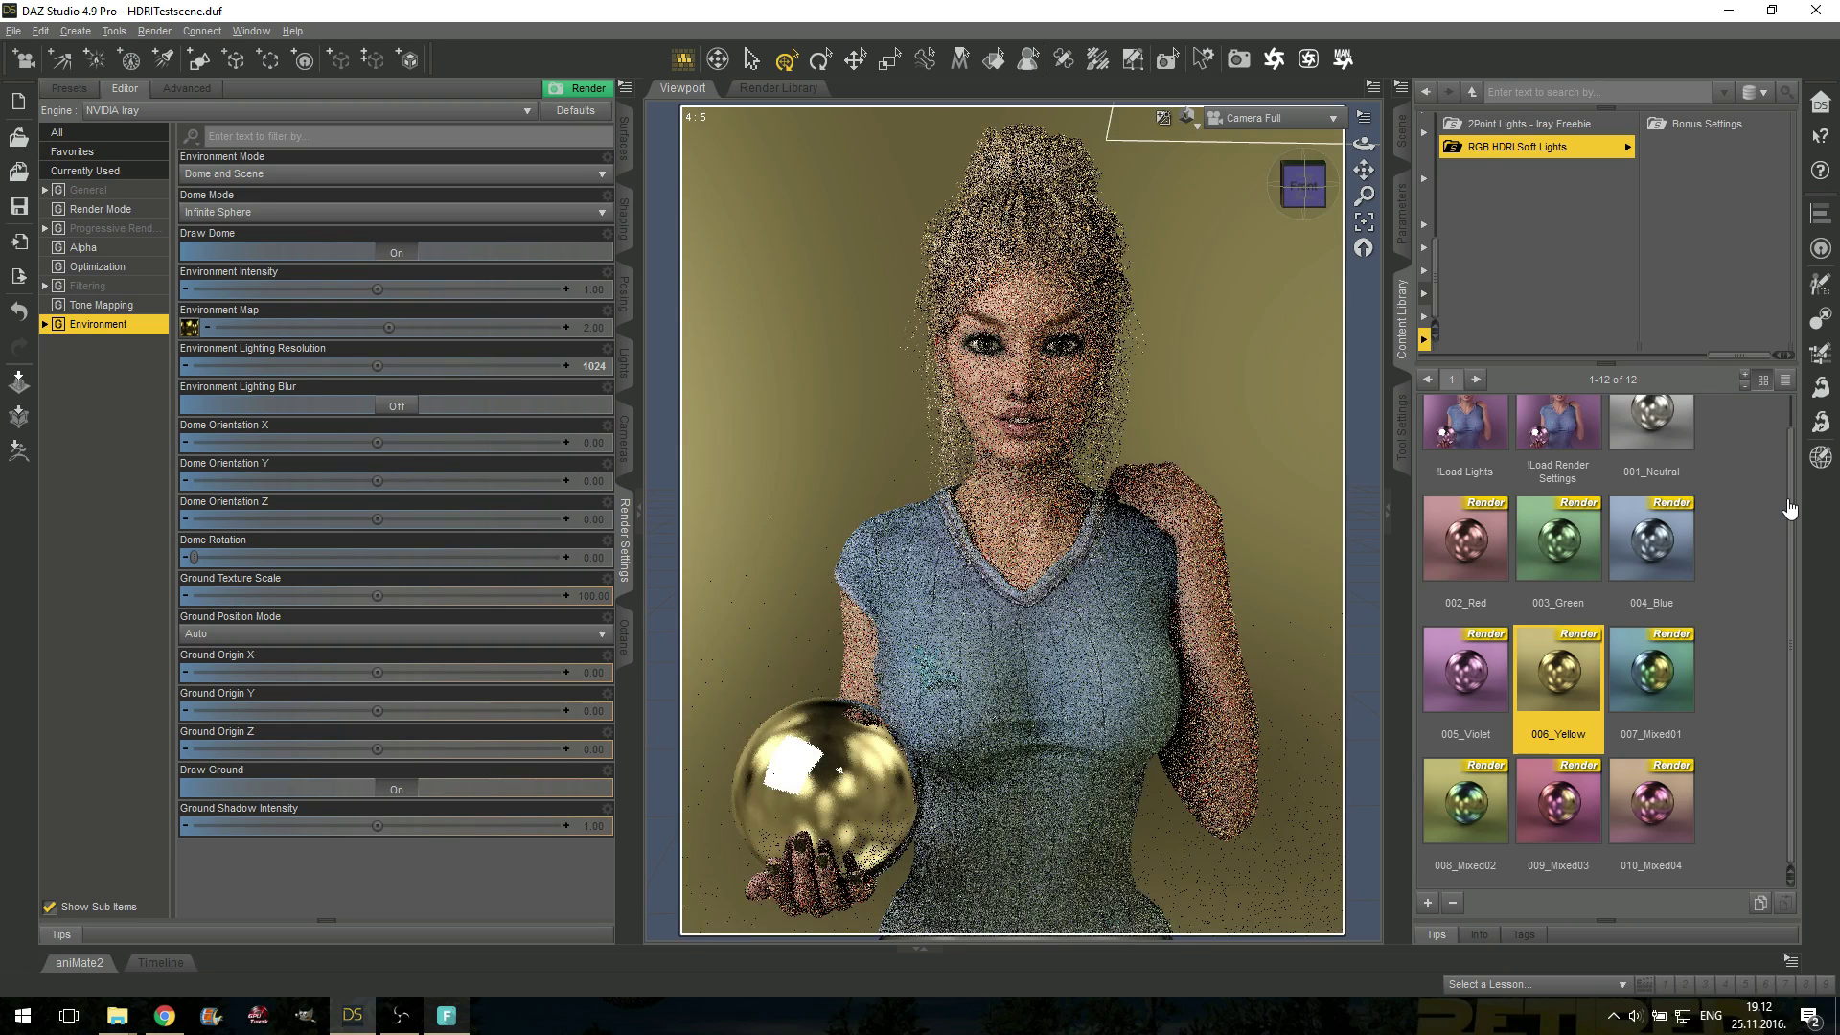
scroll(1789, 509, up, 1)
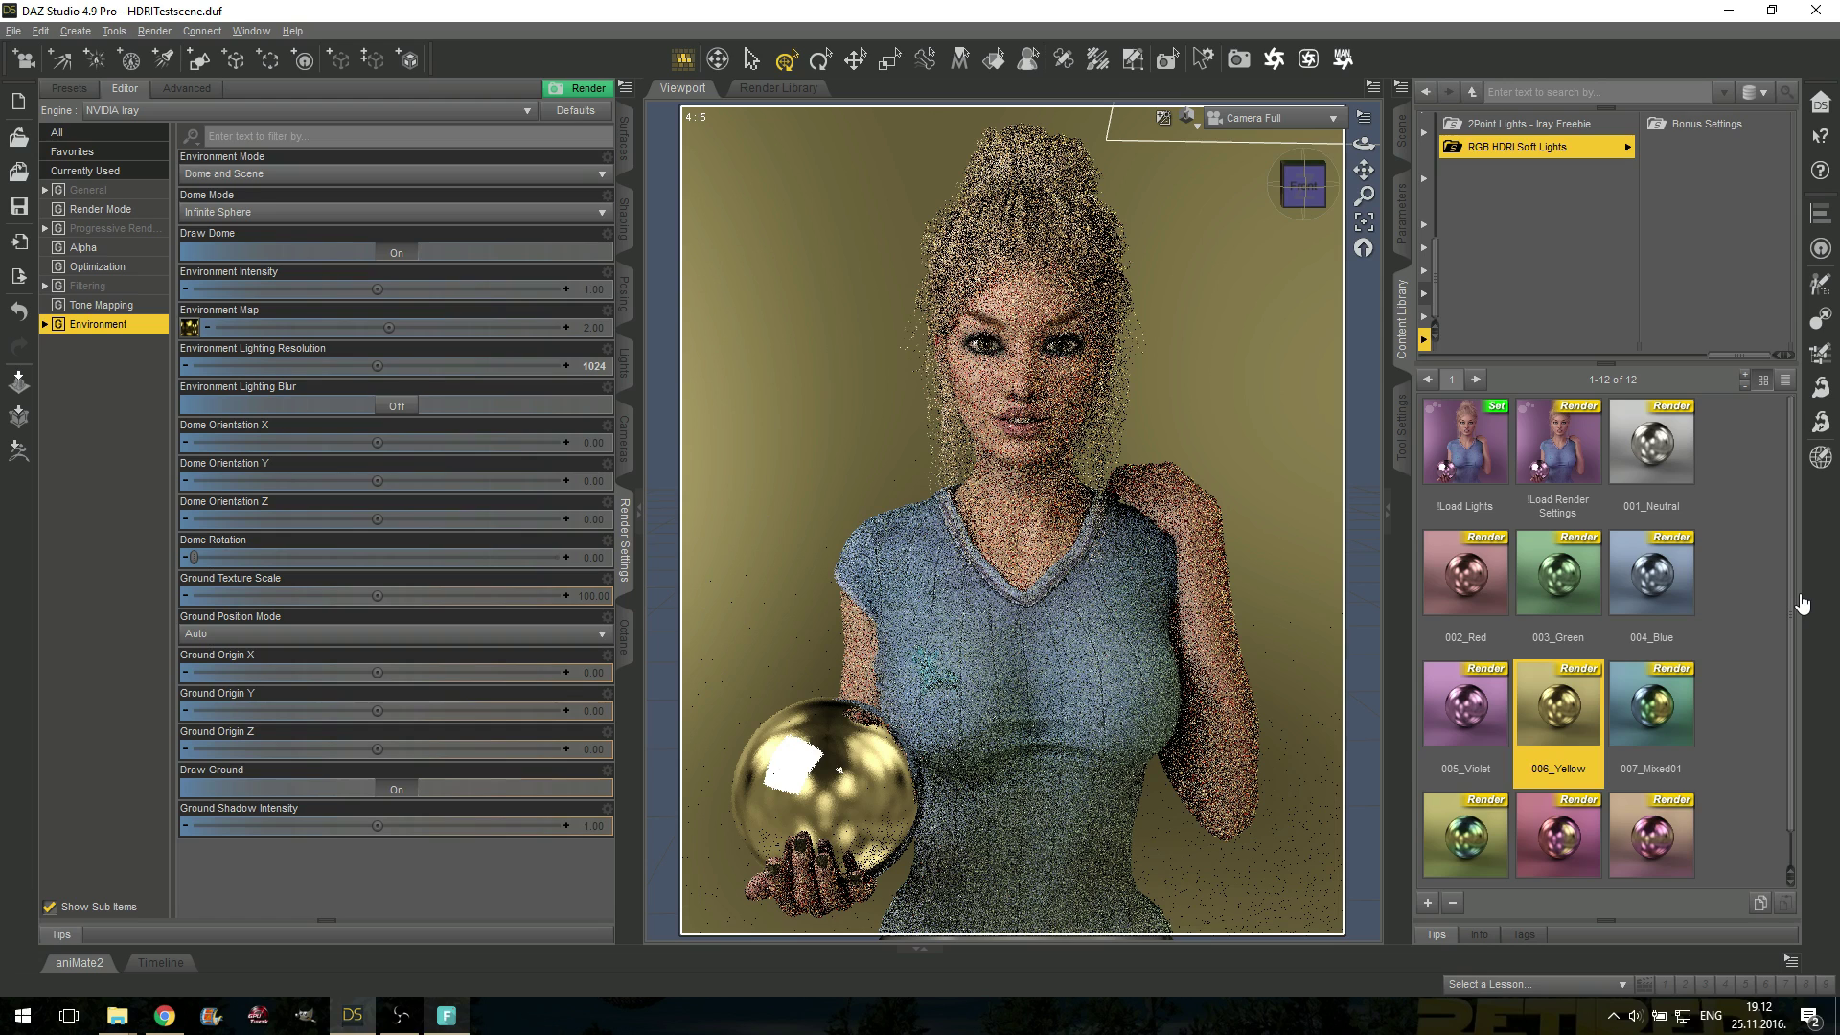
drag(1798, 664, 1797, 709)
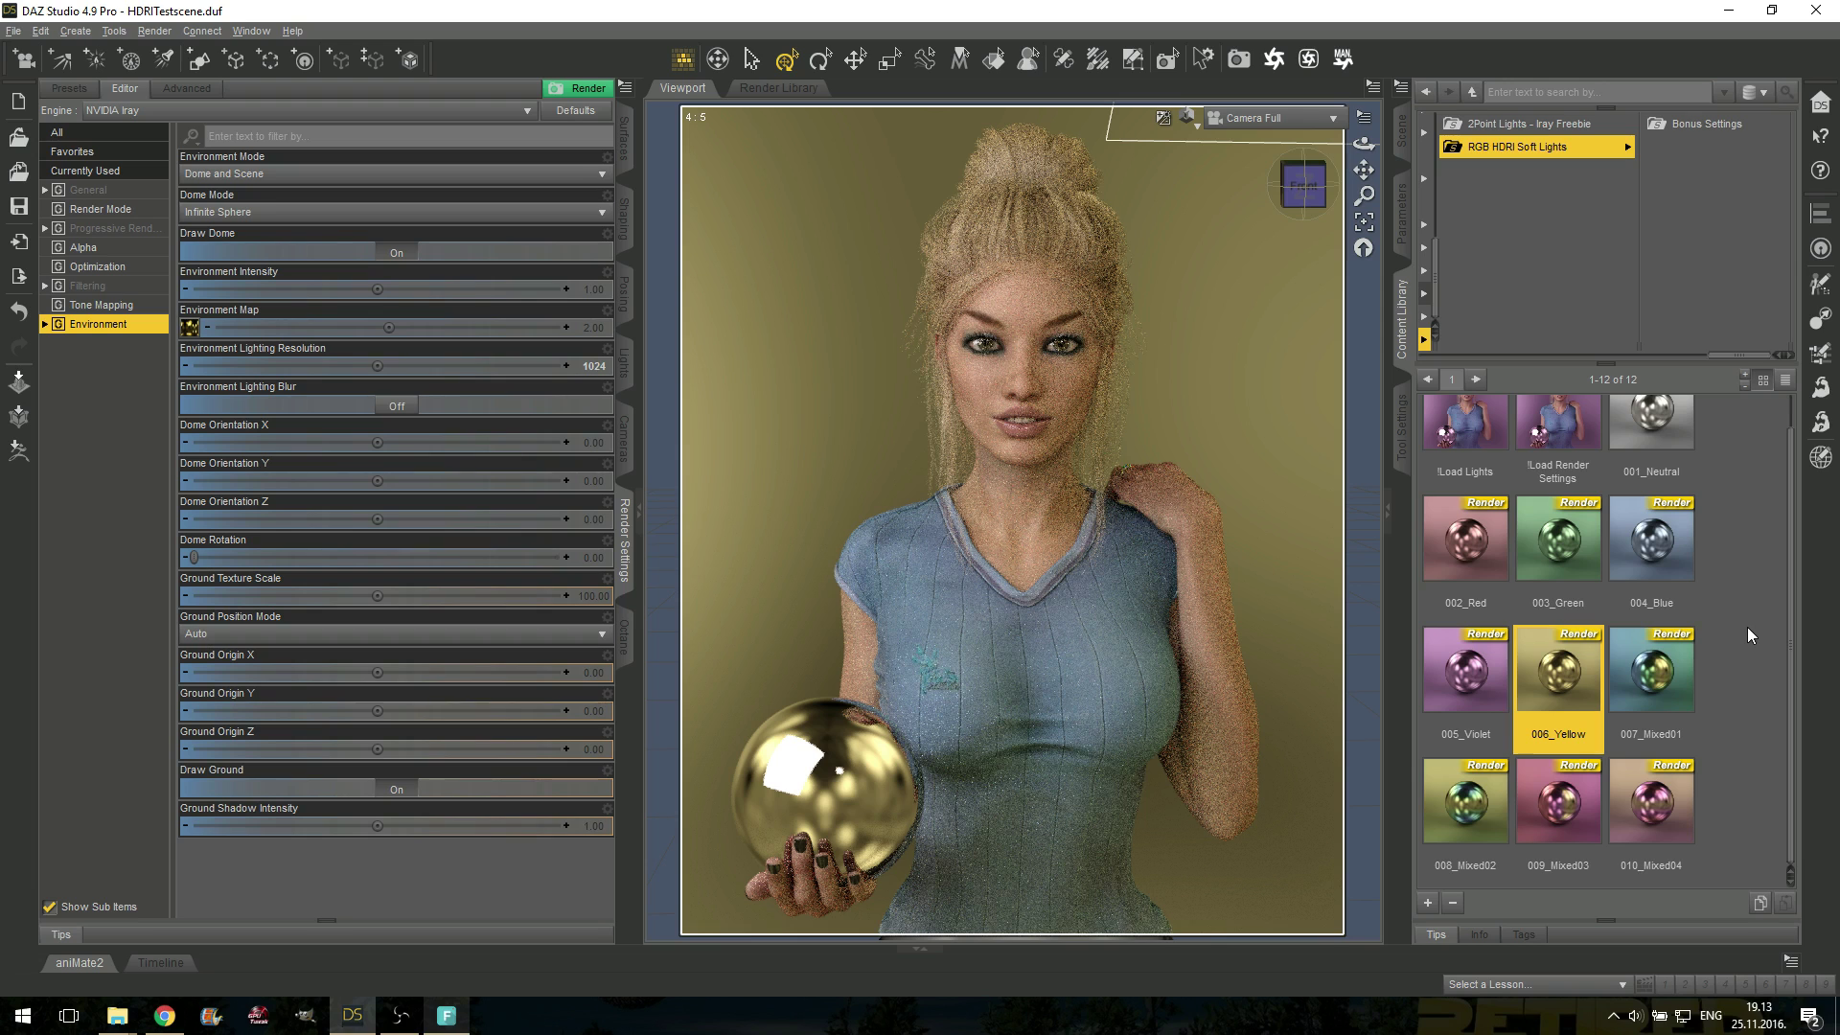
double_click(1674, 675)
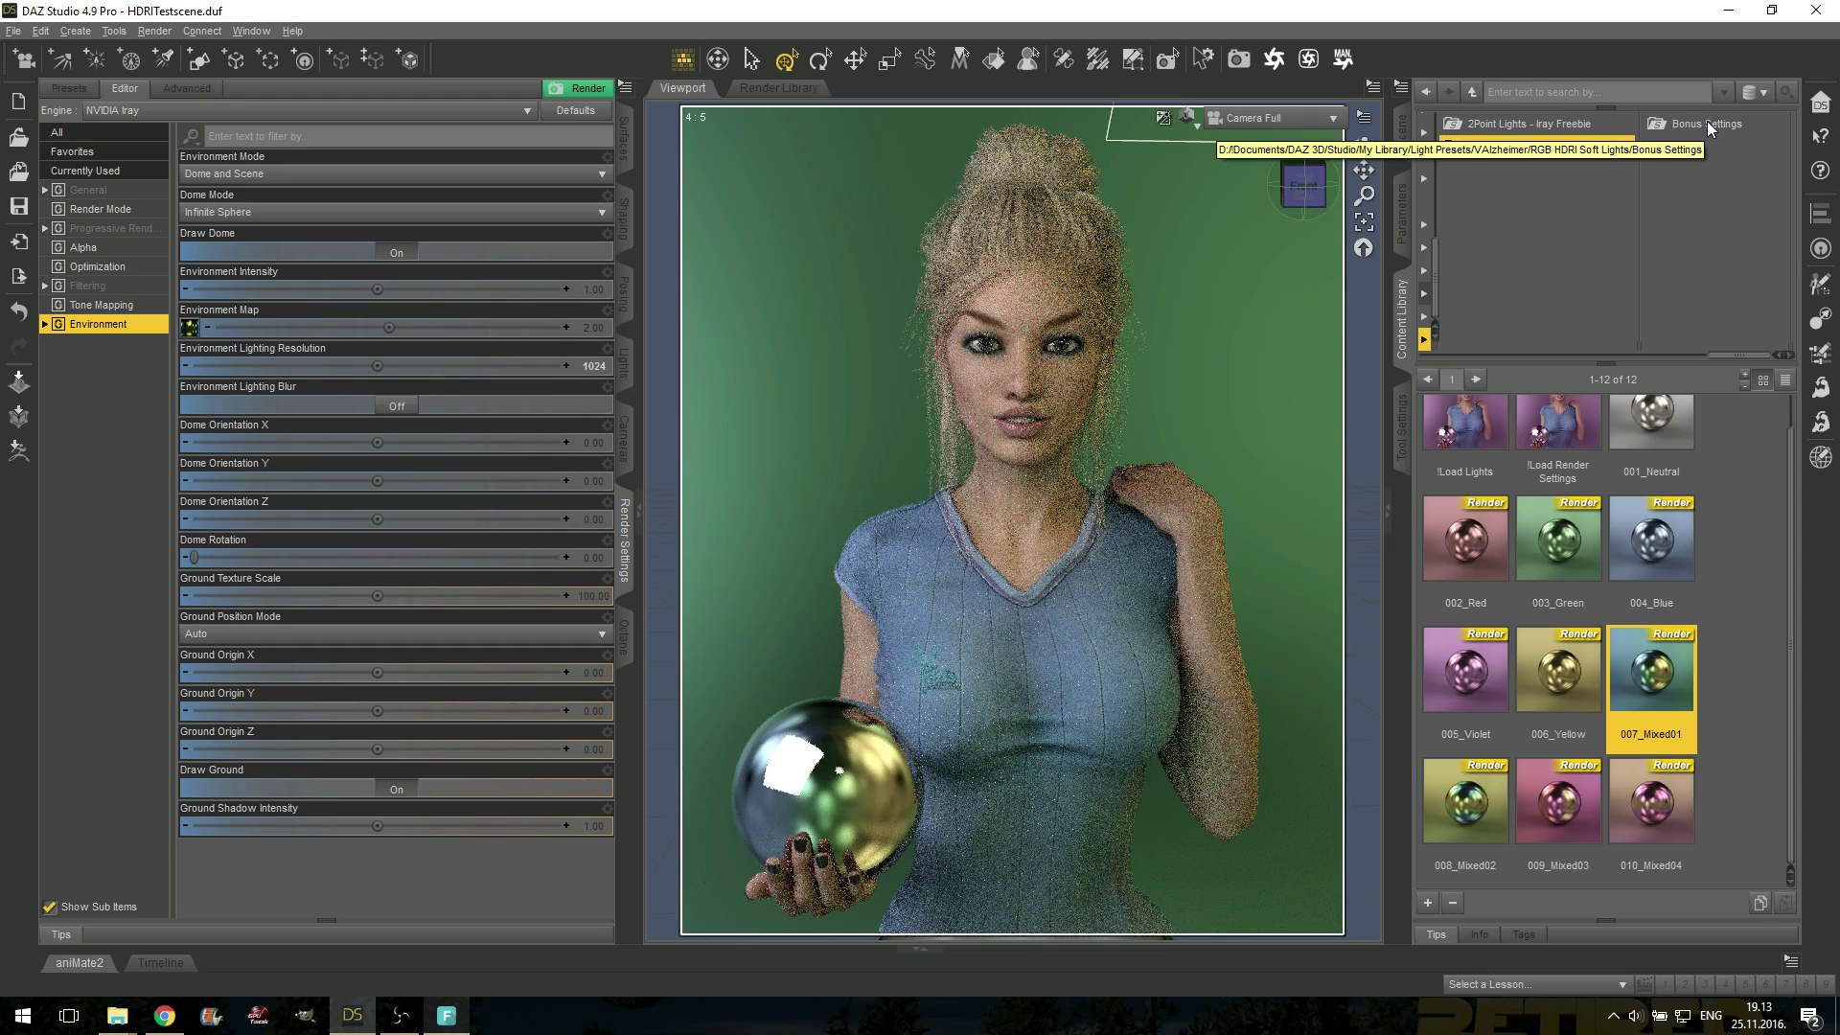
Rotate the lighting dome to 240 degrees using the Bonus Settings preset.
click(1706, 122)
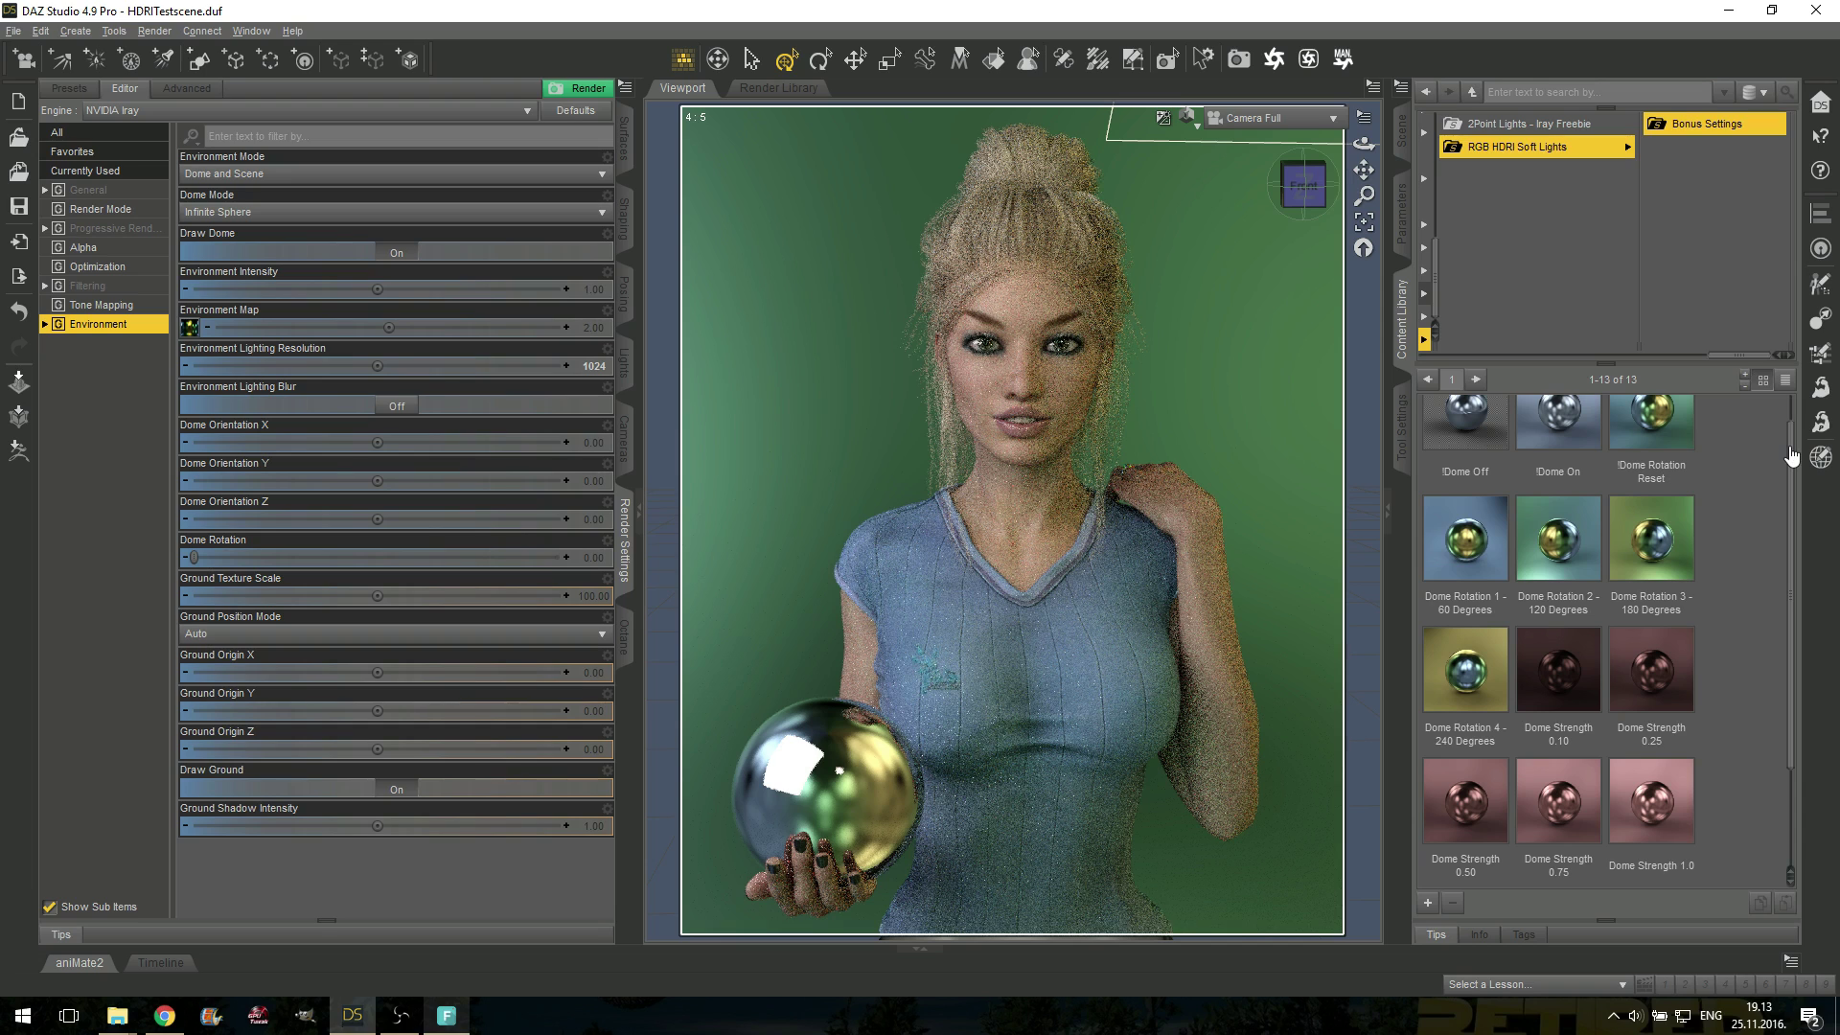
scroll(1792, 436, up, 1)
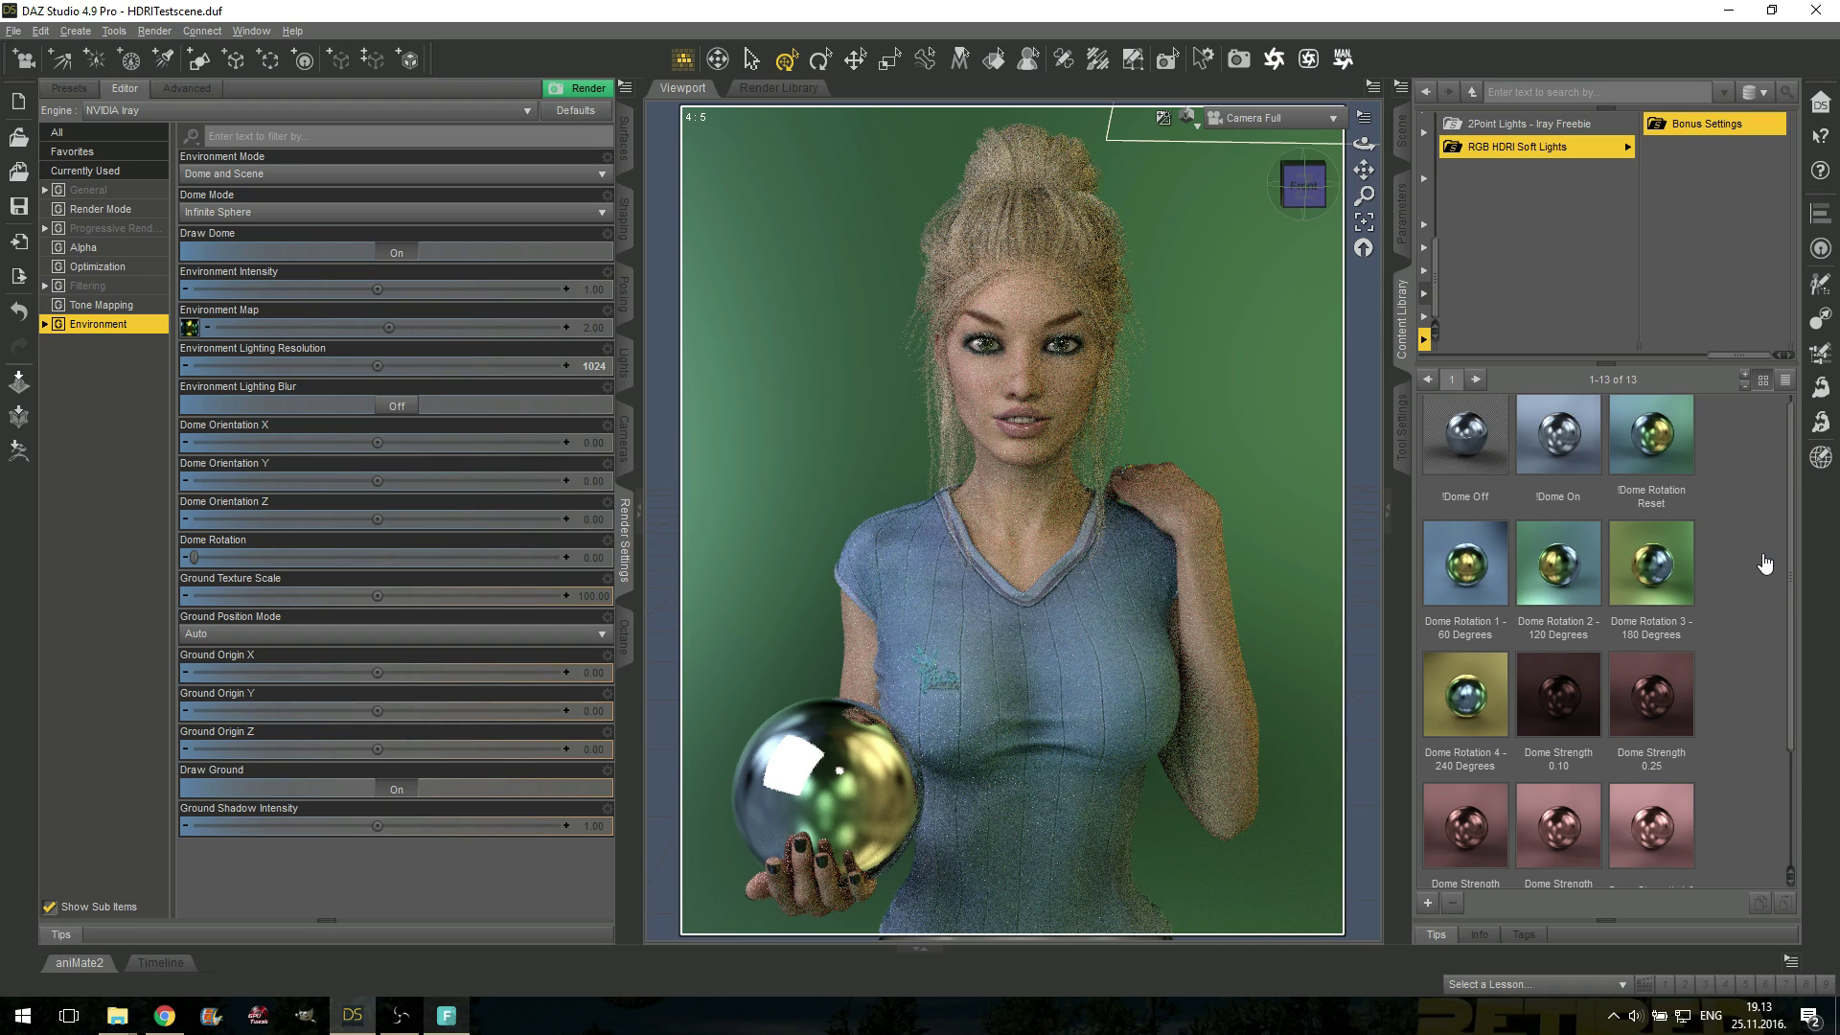
scroll(1511, 669, up, 1)
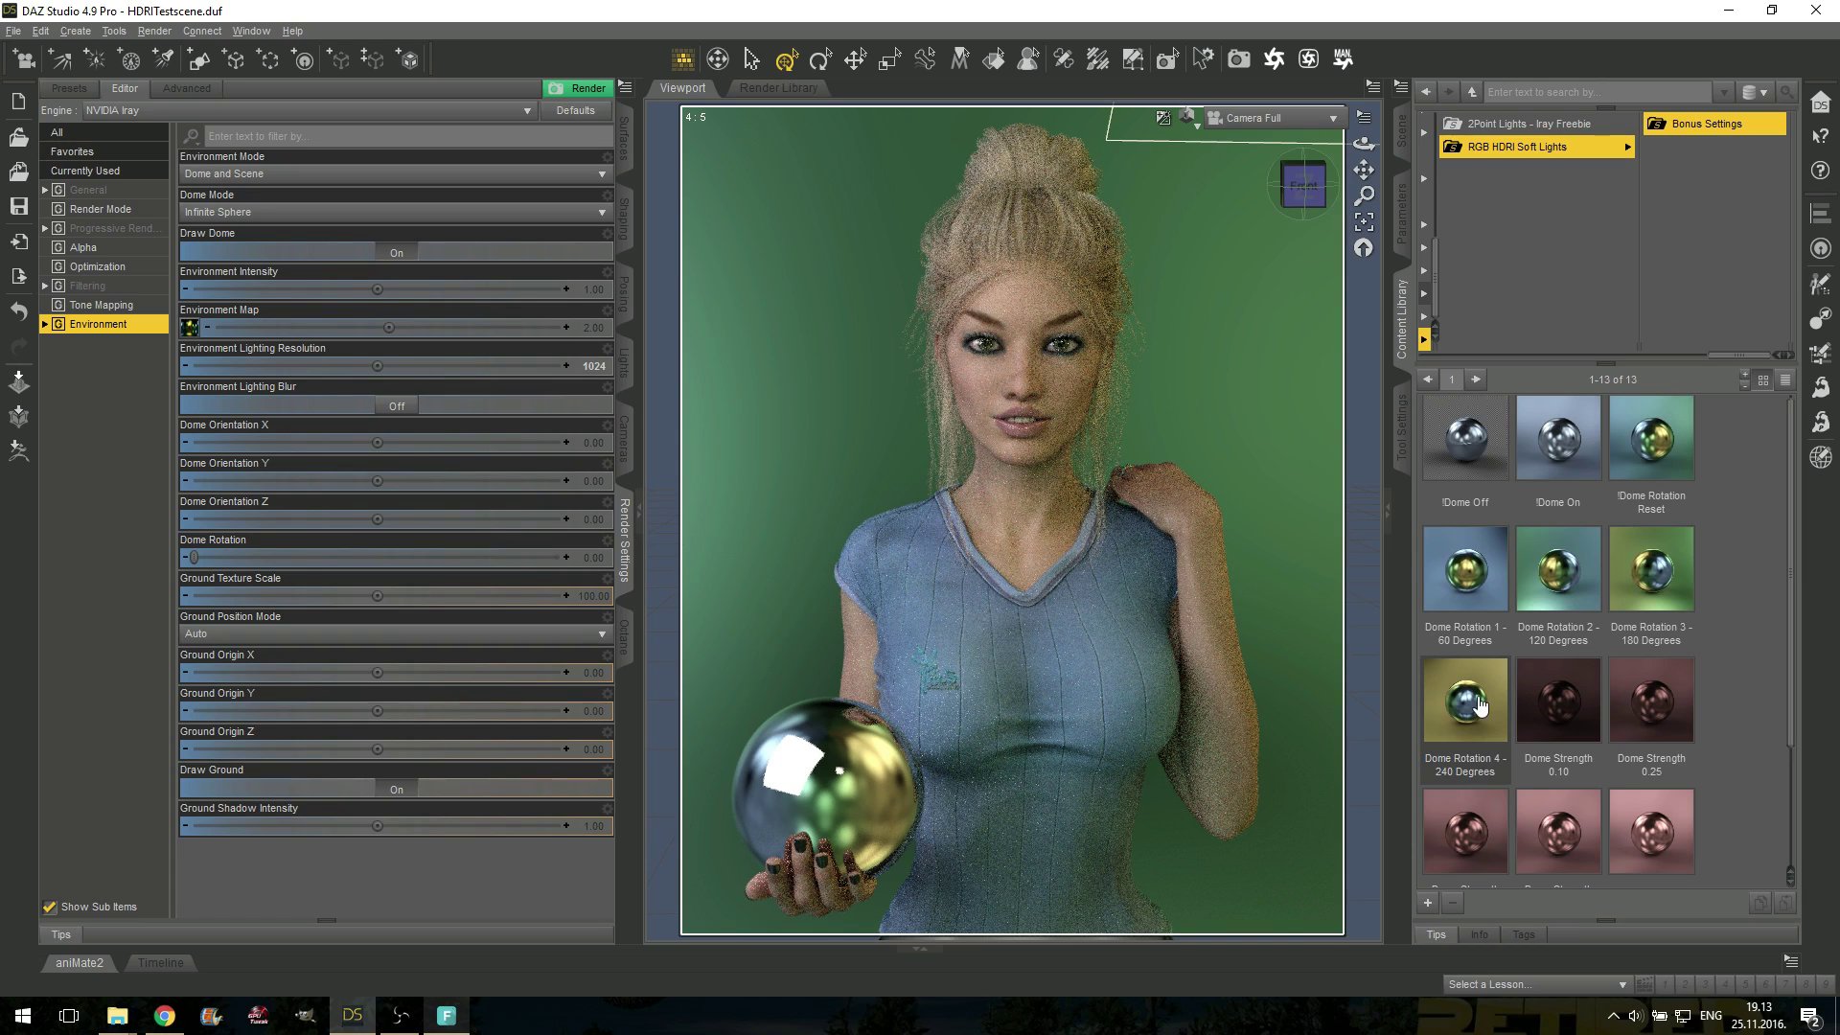
double_click(1481, 706)
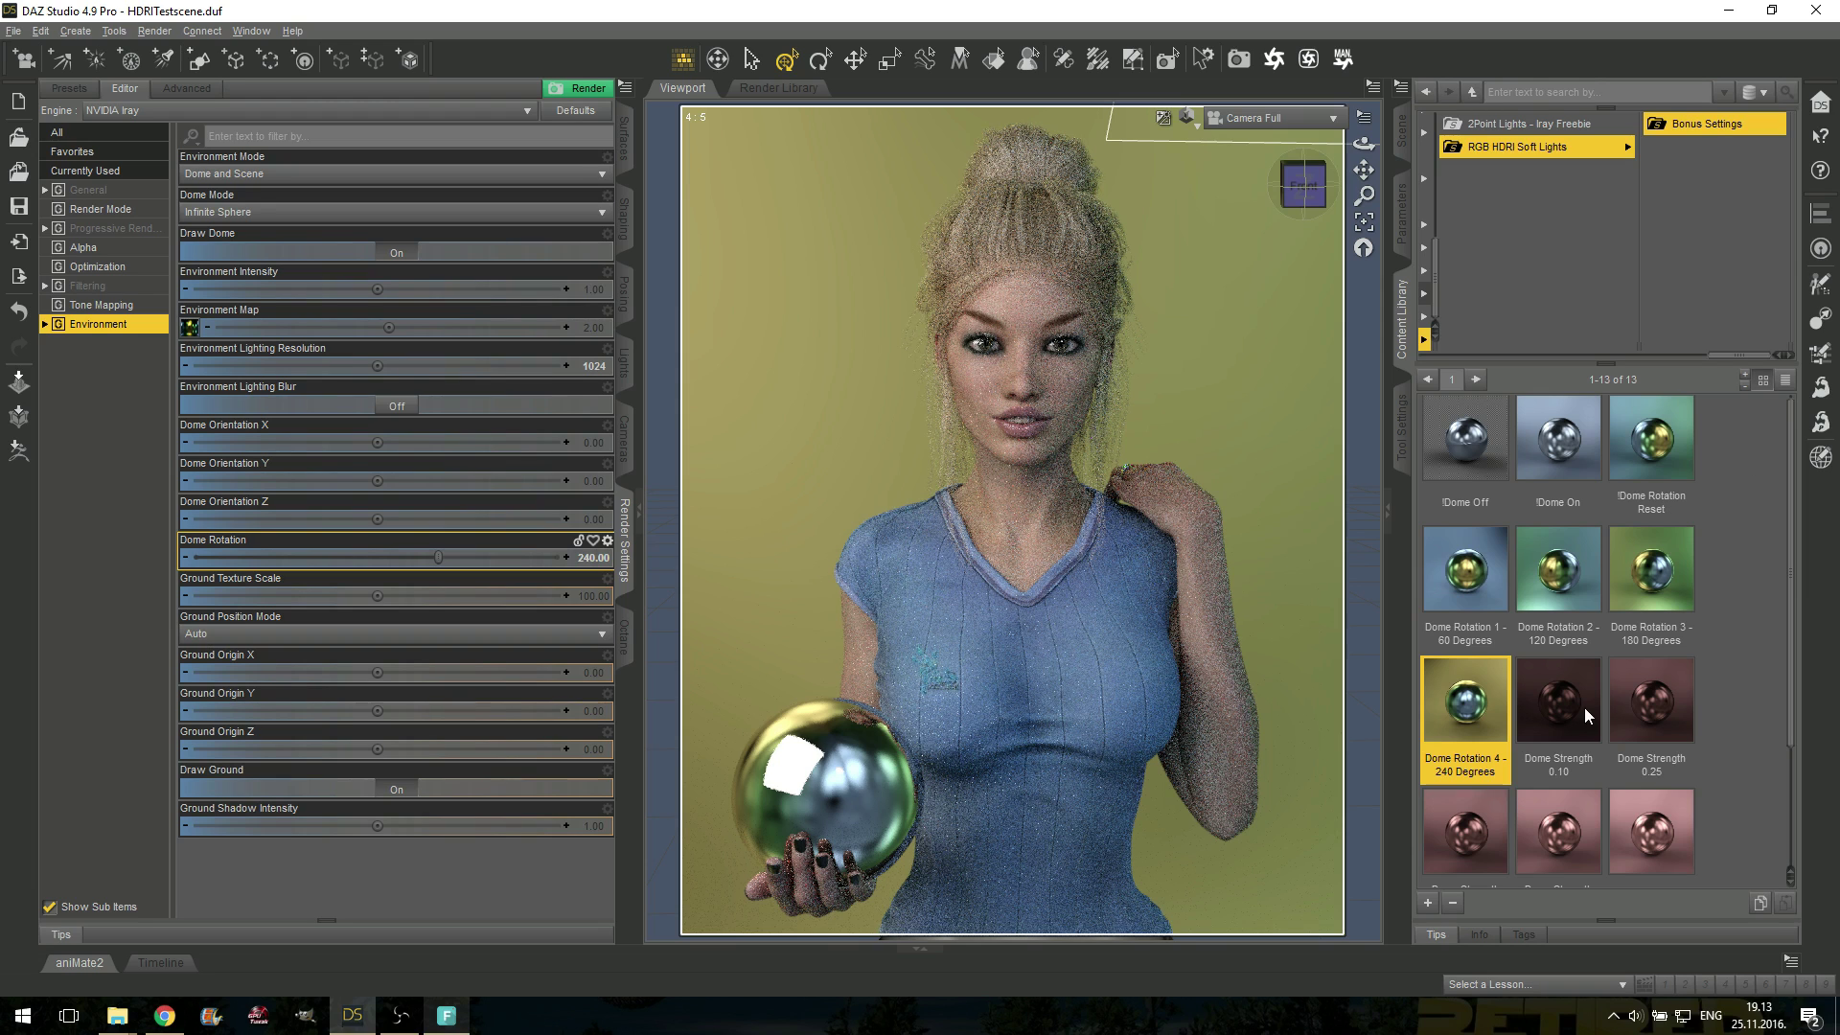
Lower the dome strength to 0.10 with the Dome Strength 0.10 preset.
double_click(1555, 711)
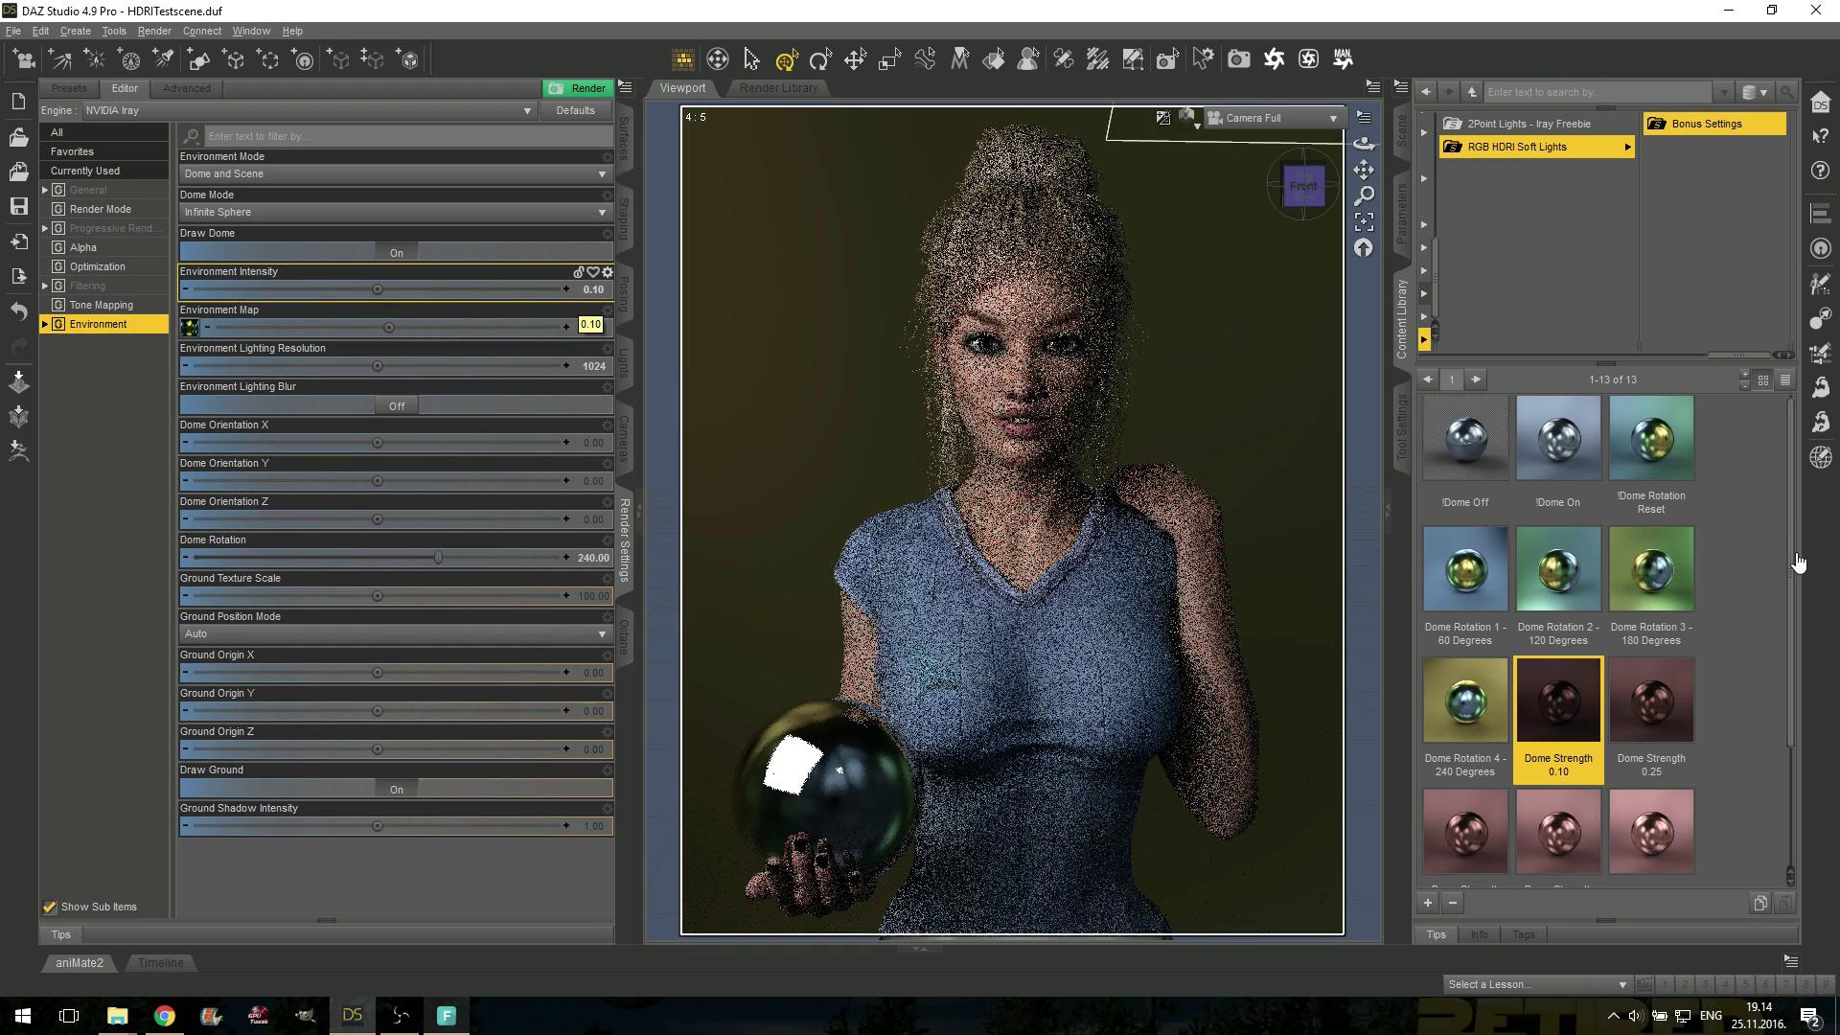
scroll(1798, 563, down, 1)
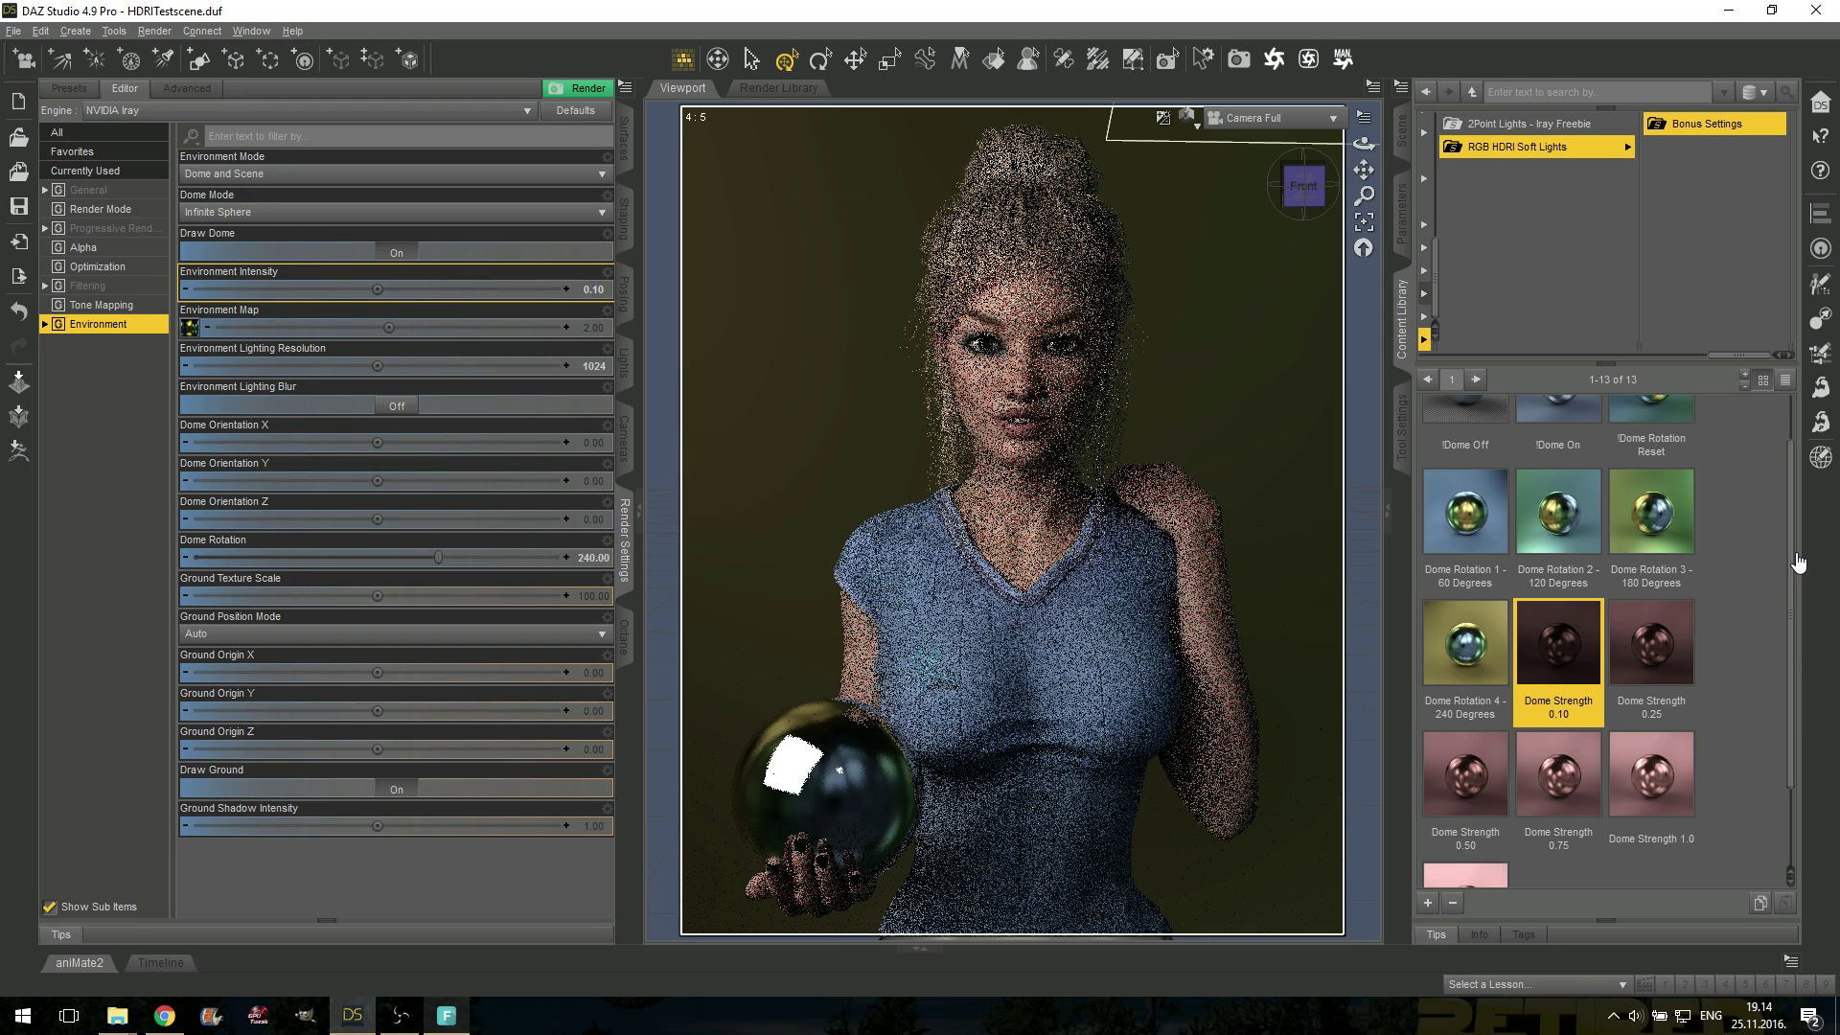
scroll(1803, 661, down, 2)
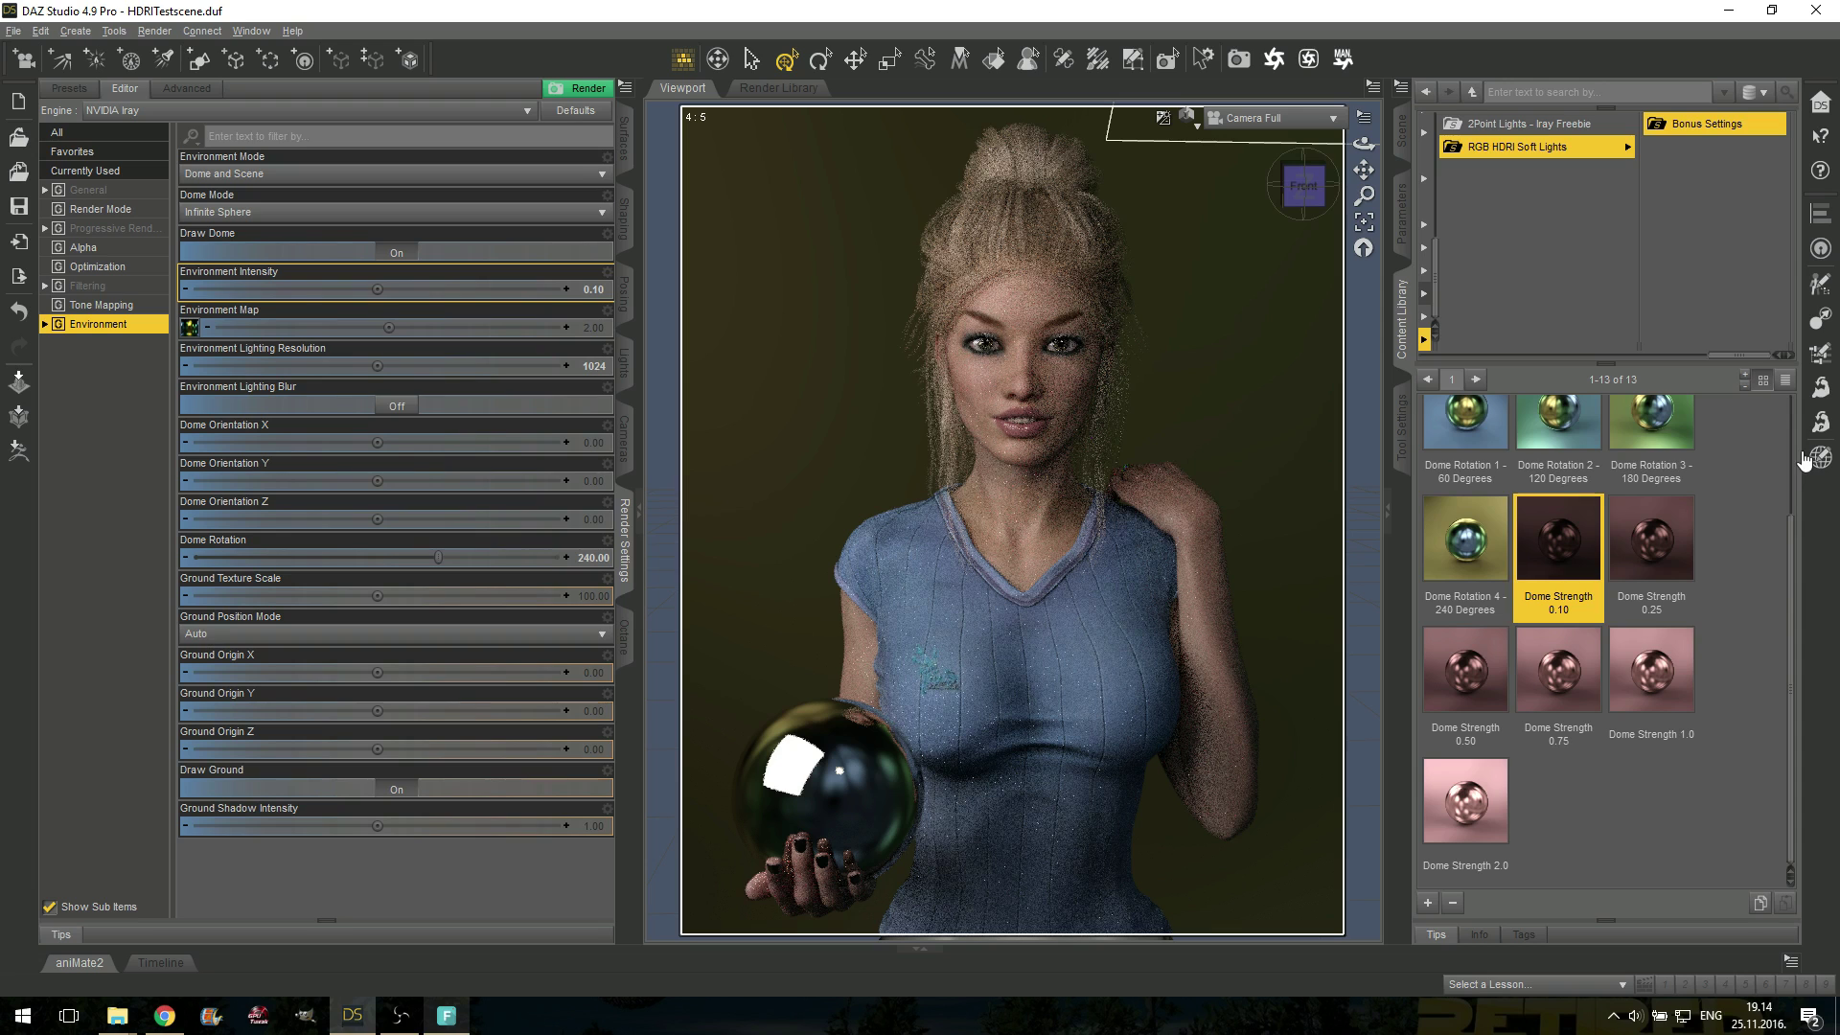
scroll(1812, 436, up, 3)
Apply the 009_Mixed03 soft light preset and rotate its dome to 240 degrees.
click(1589, 146)
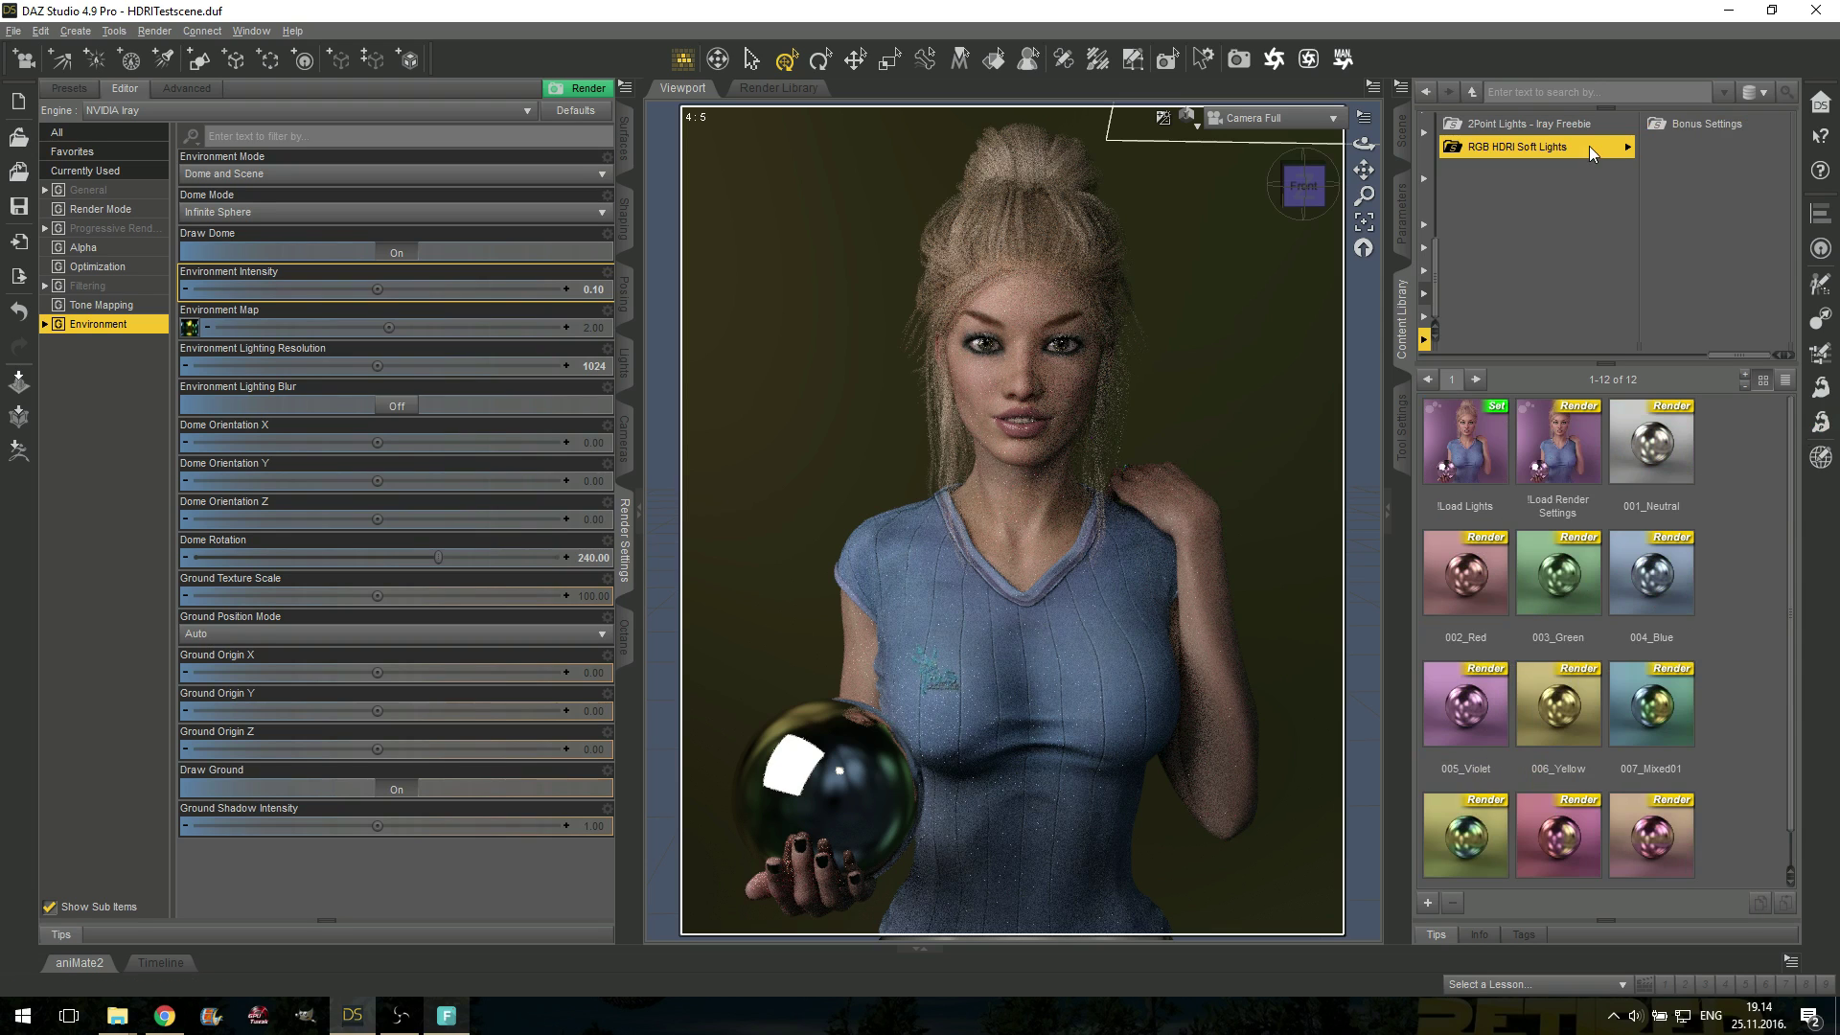
scroll(1751, 584, down, 1)
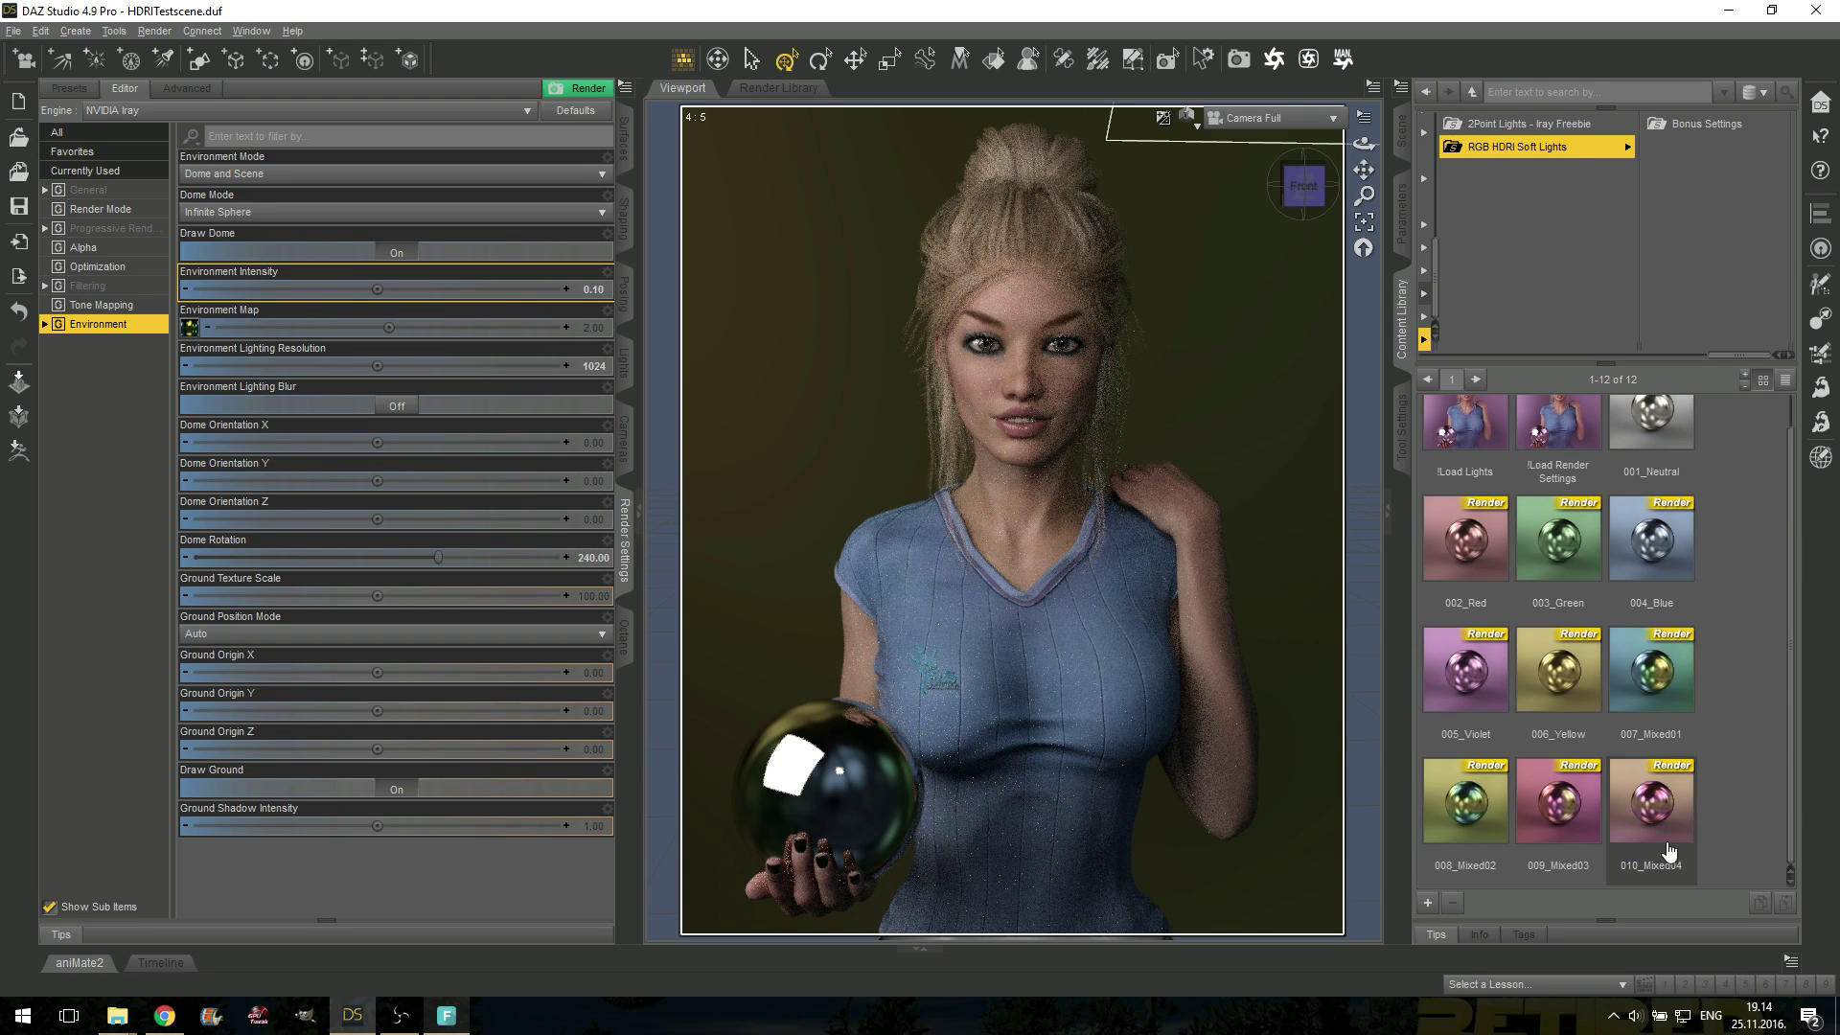
double_click(1559, 807)
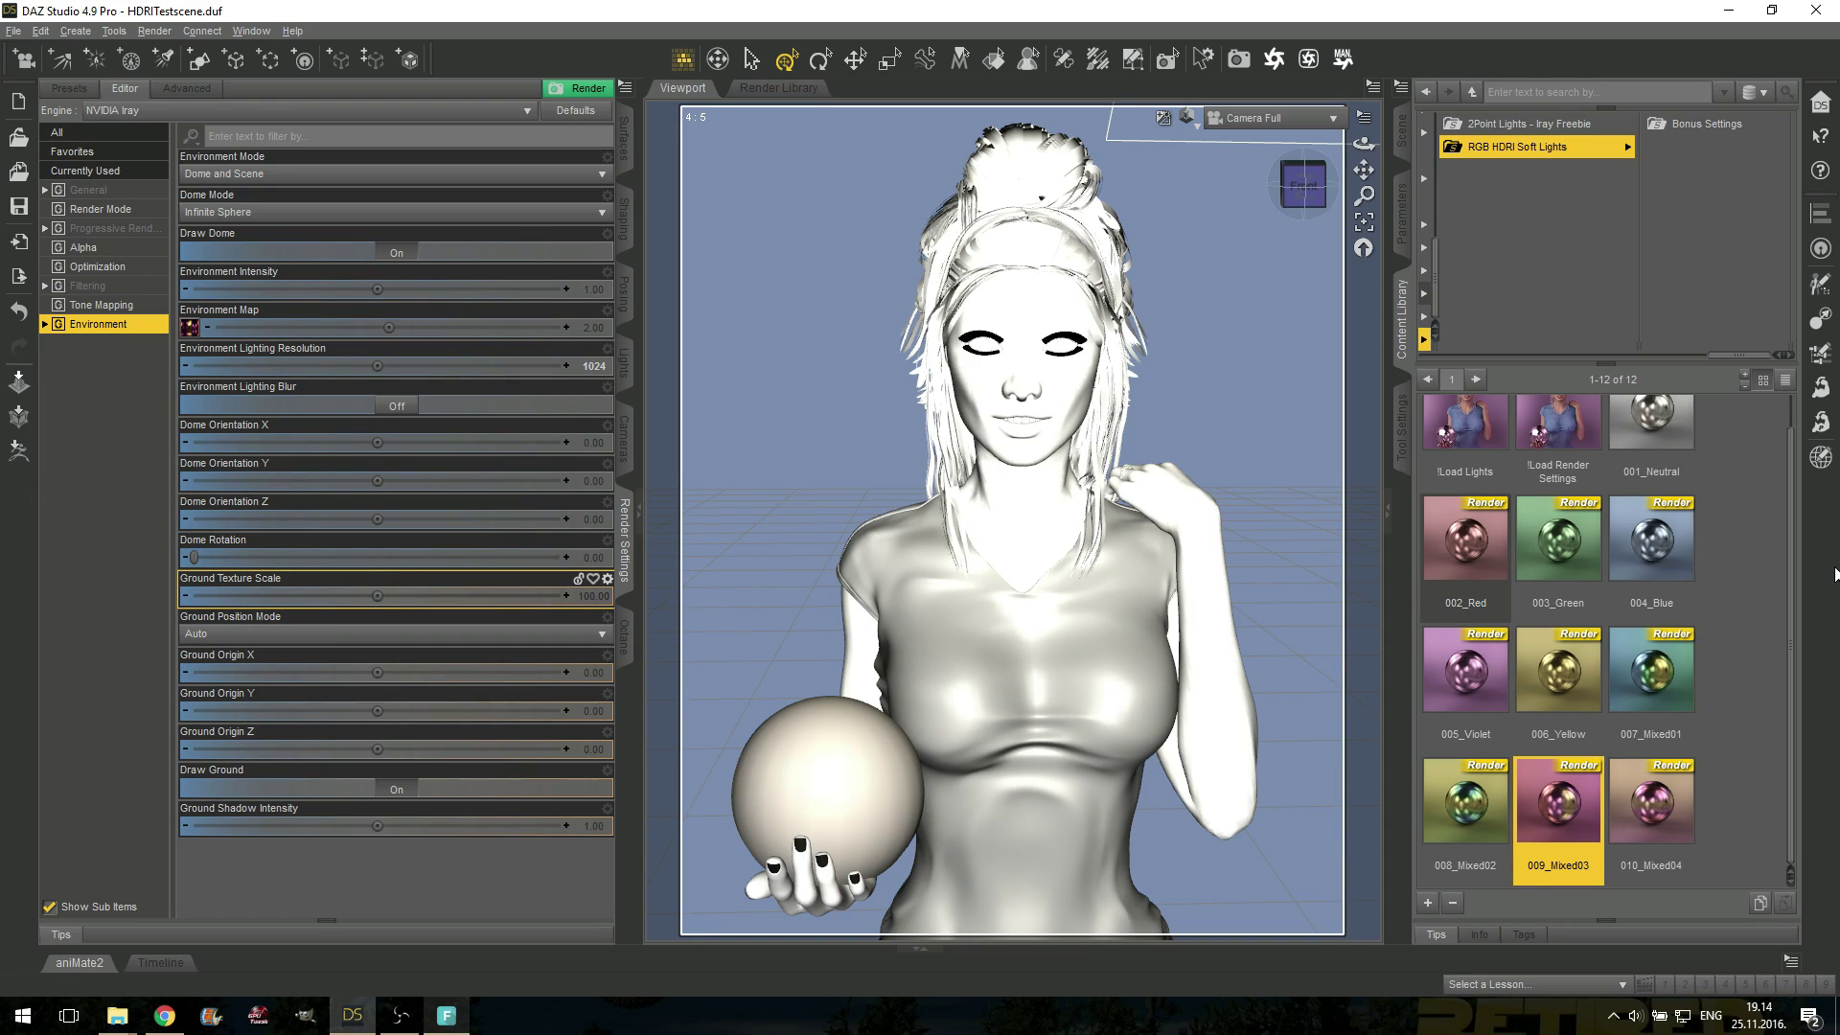
click(1715, 123)
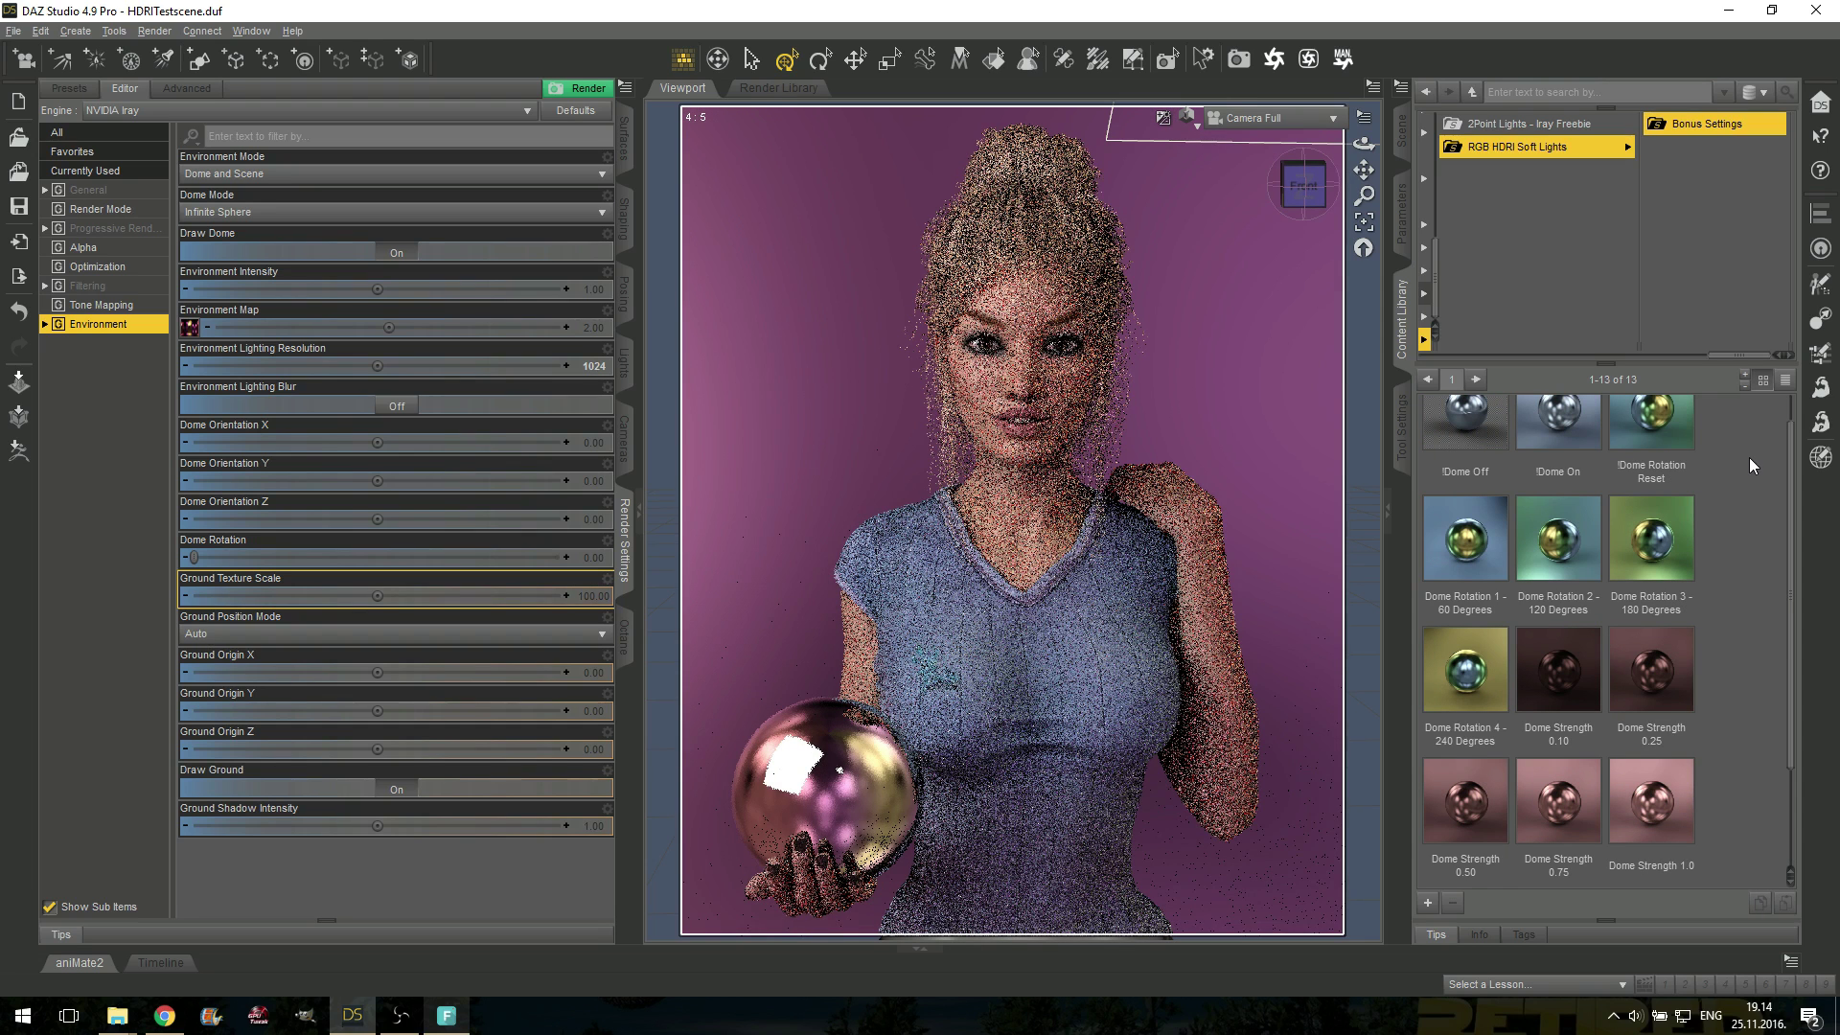
double_click(1473, 683)
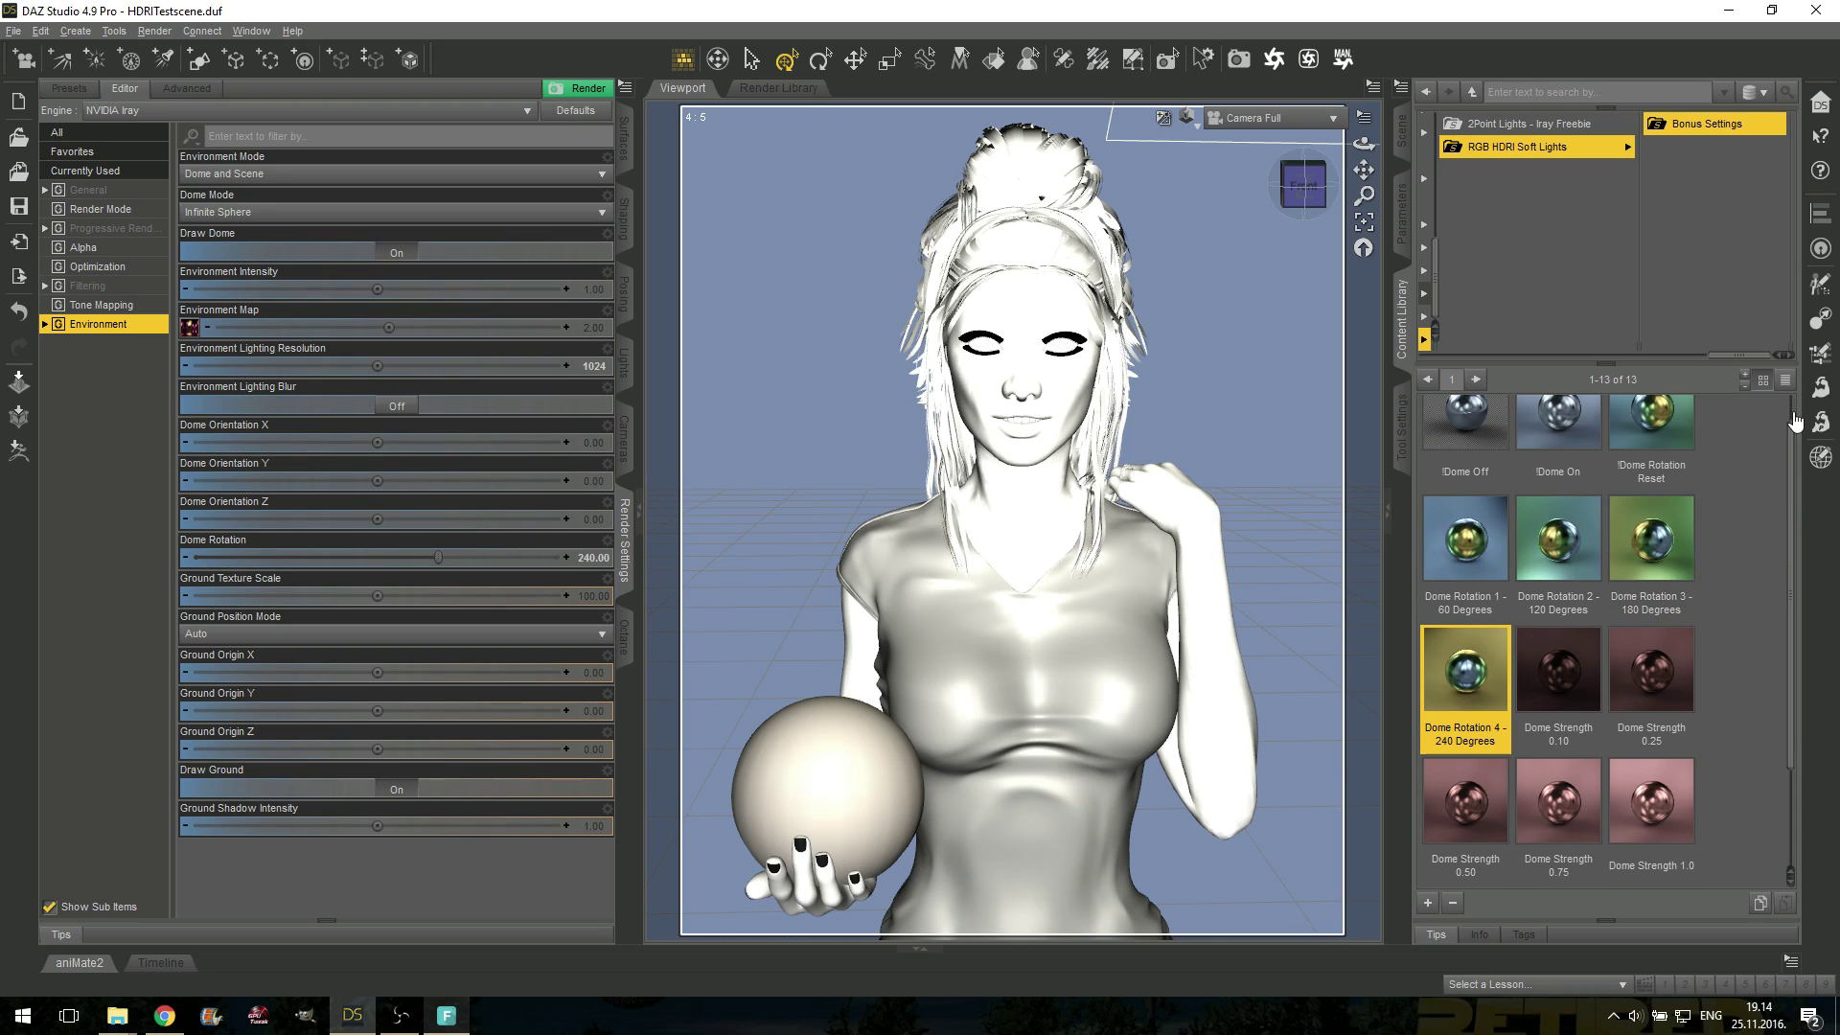
scroll(1795, 422, up, 1)
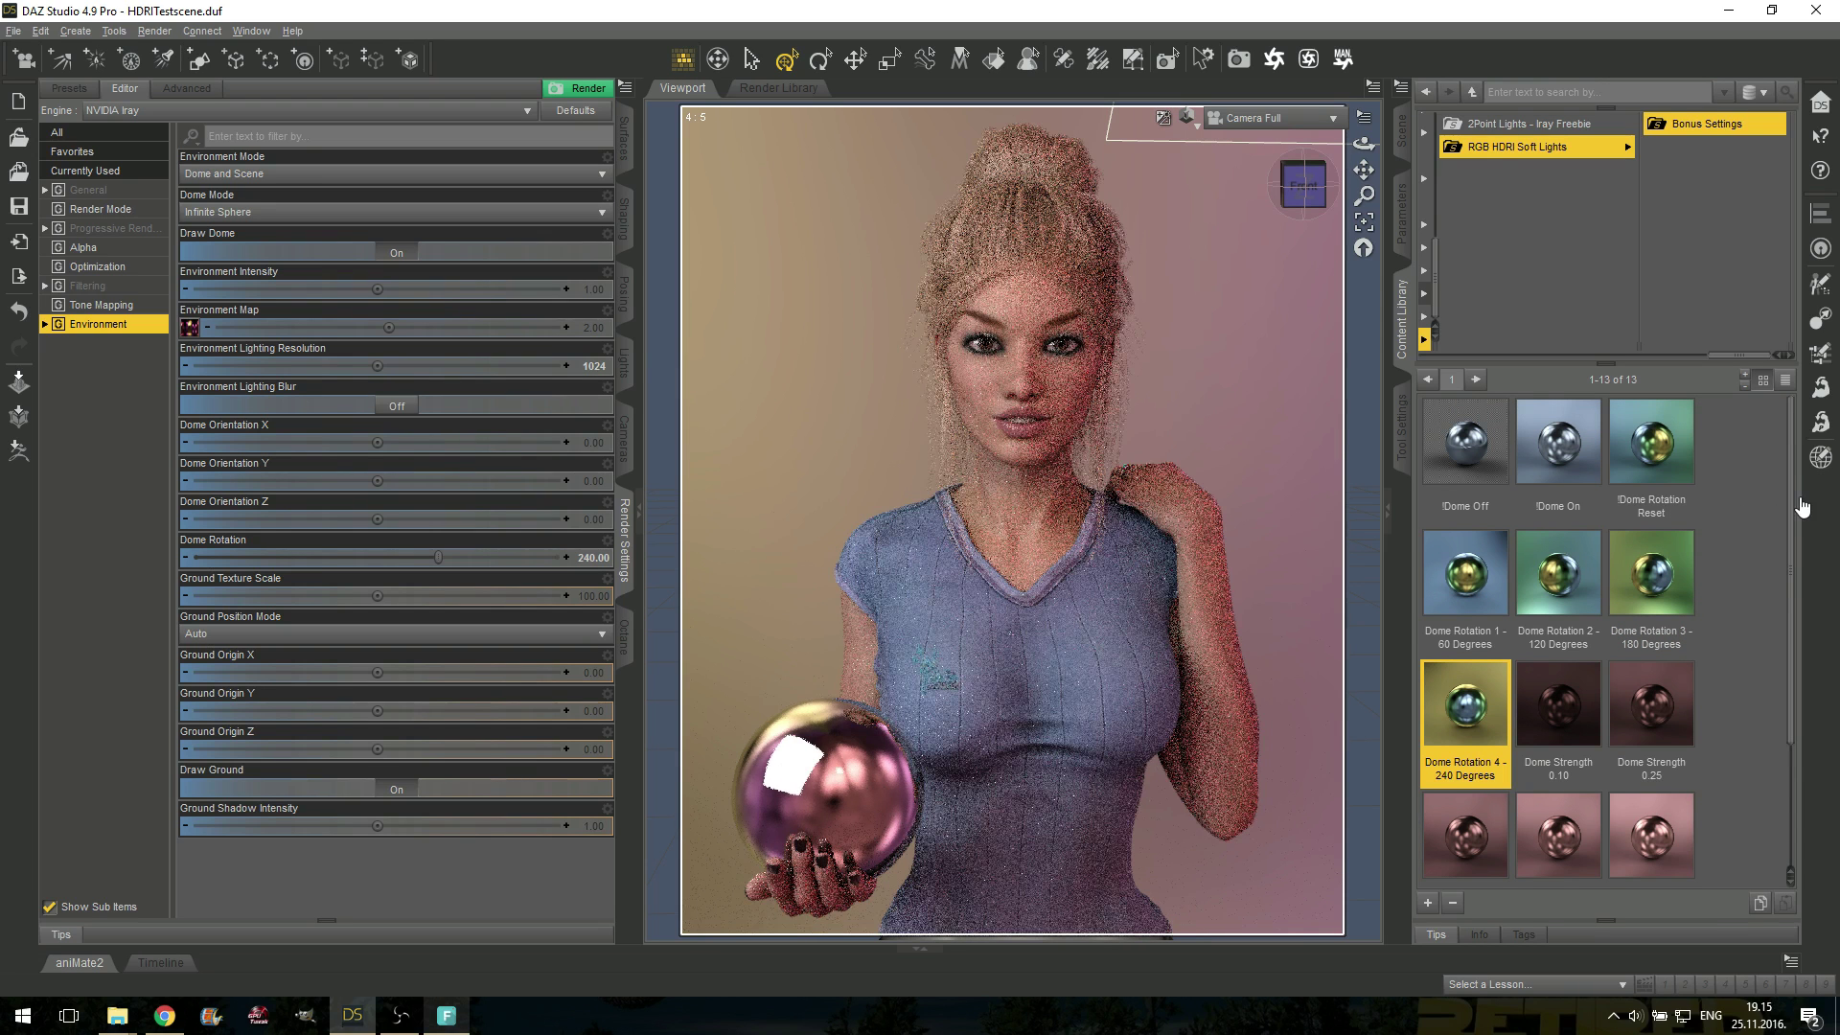
scroll(1801, 556, down, 2)
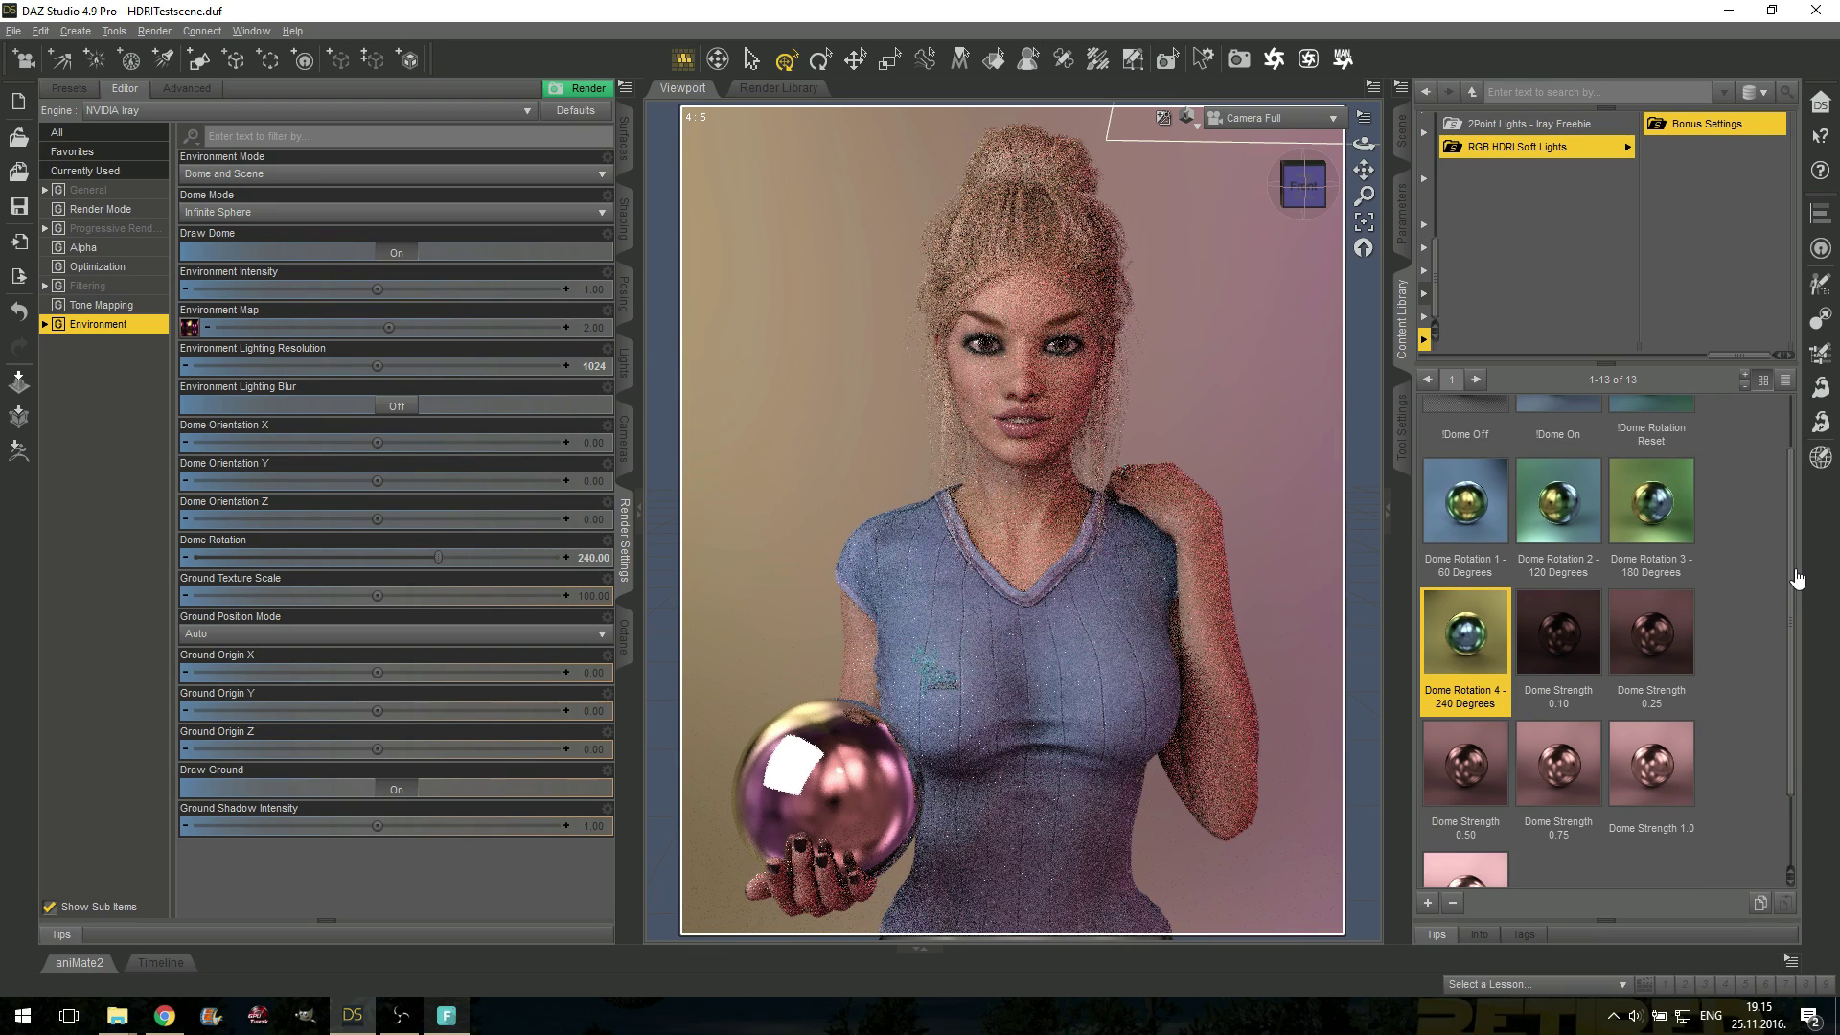
scroll(1797, 577, down, 2)
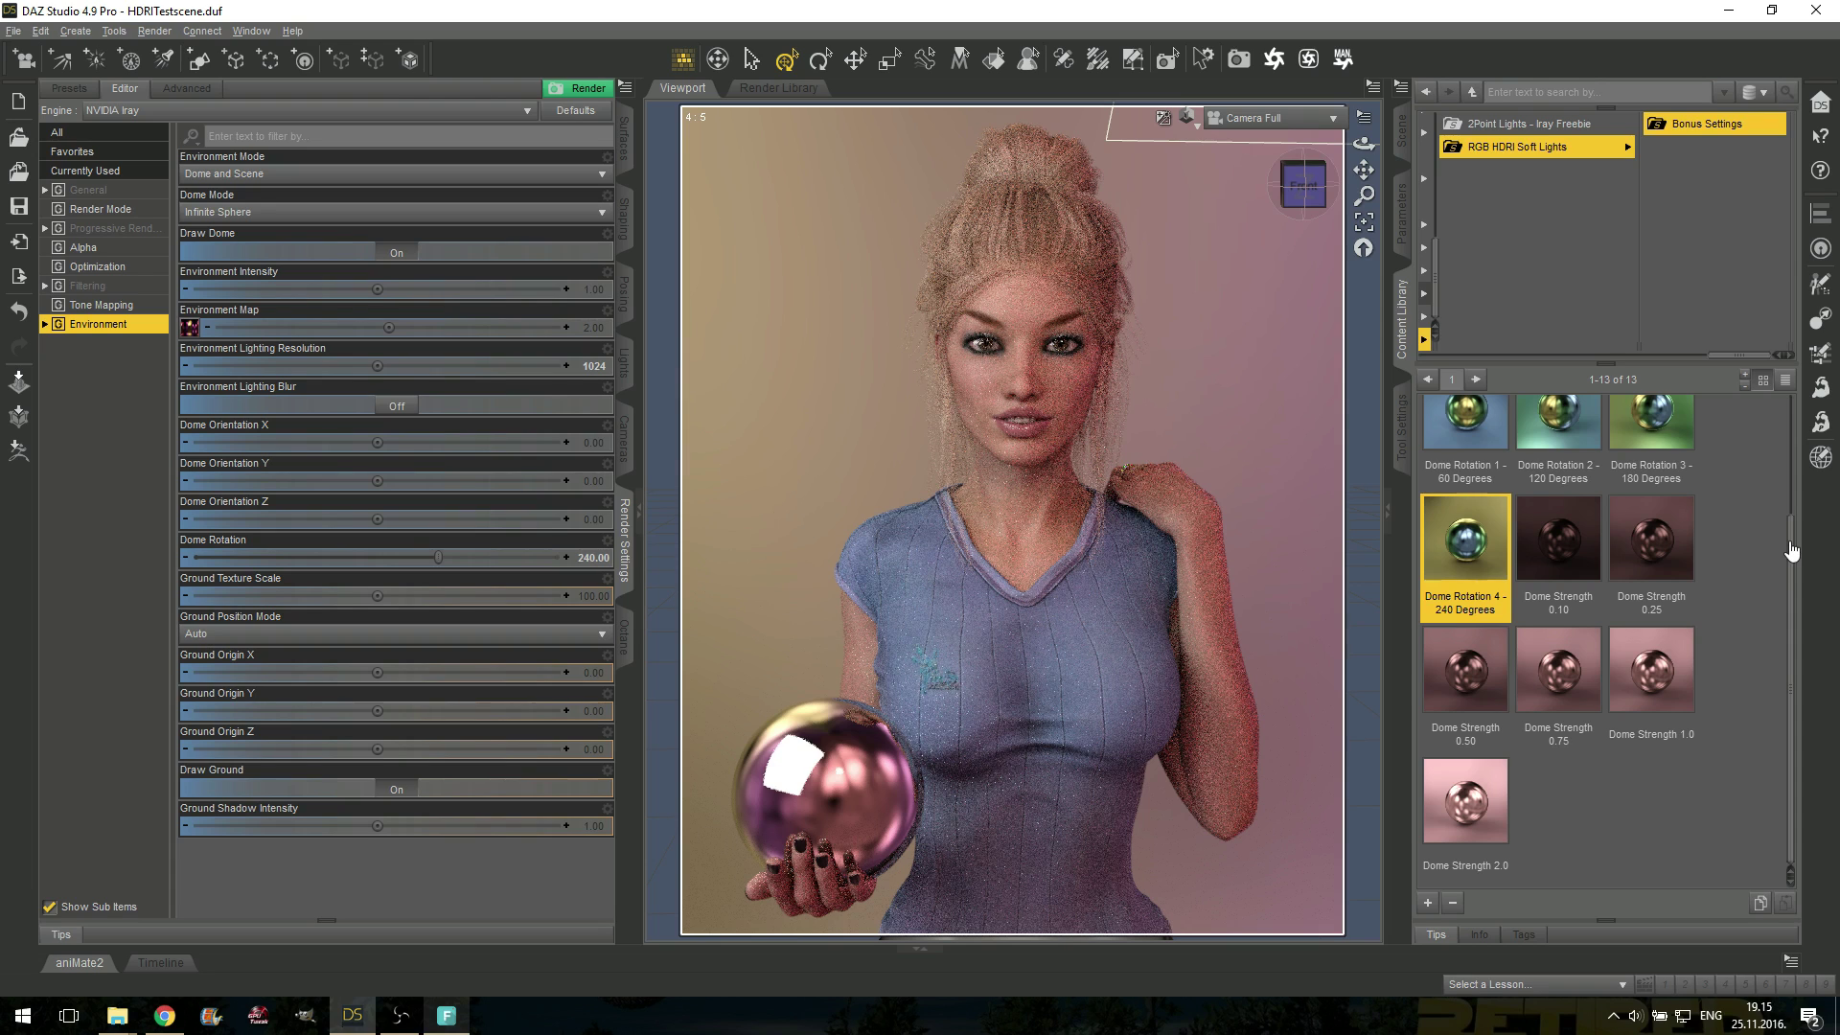
scroll(1789, 423, up, 4)
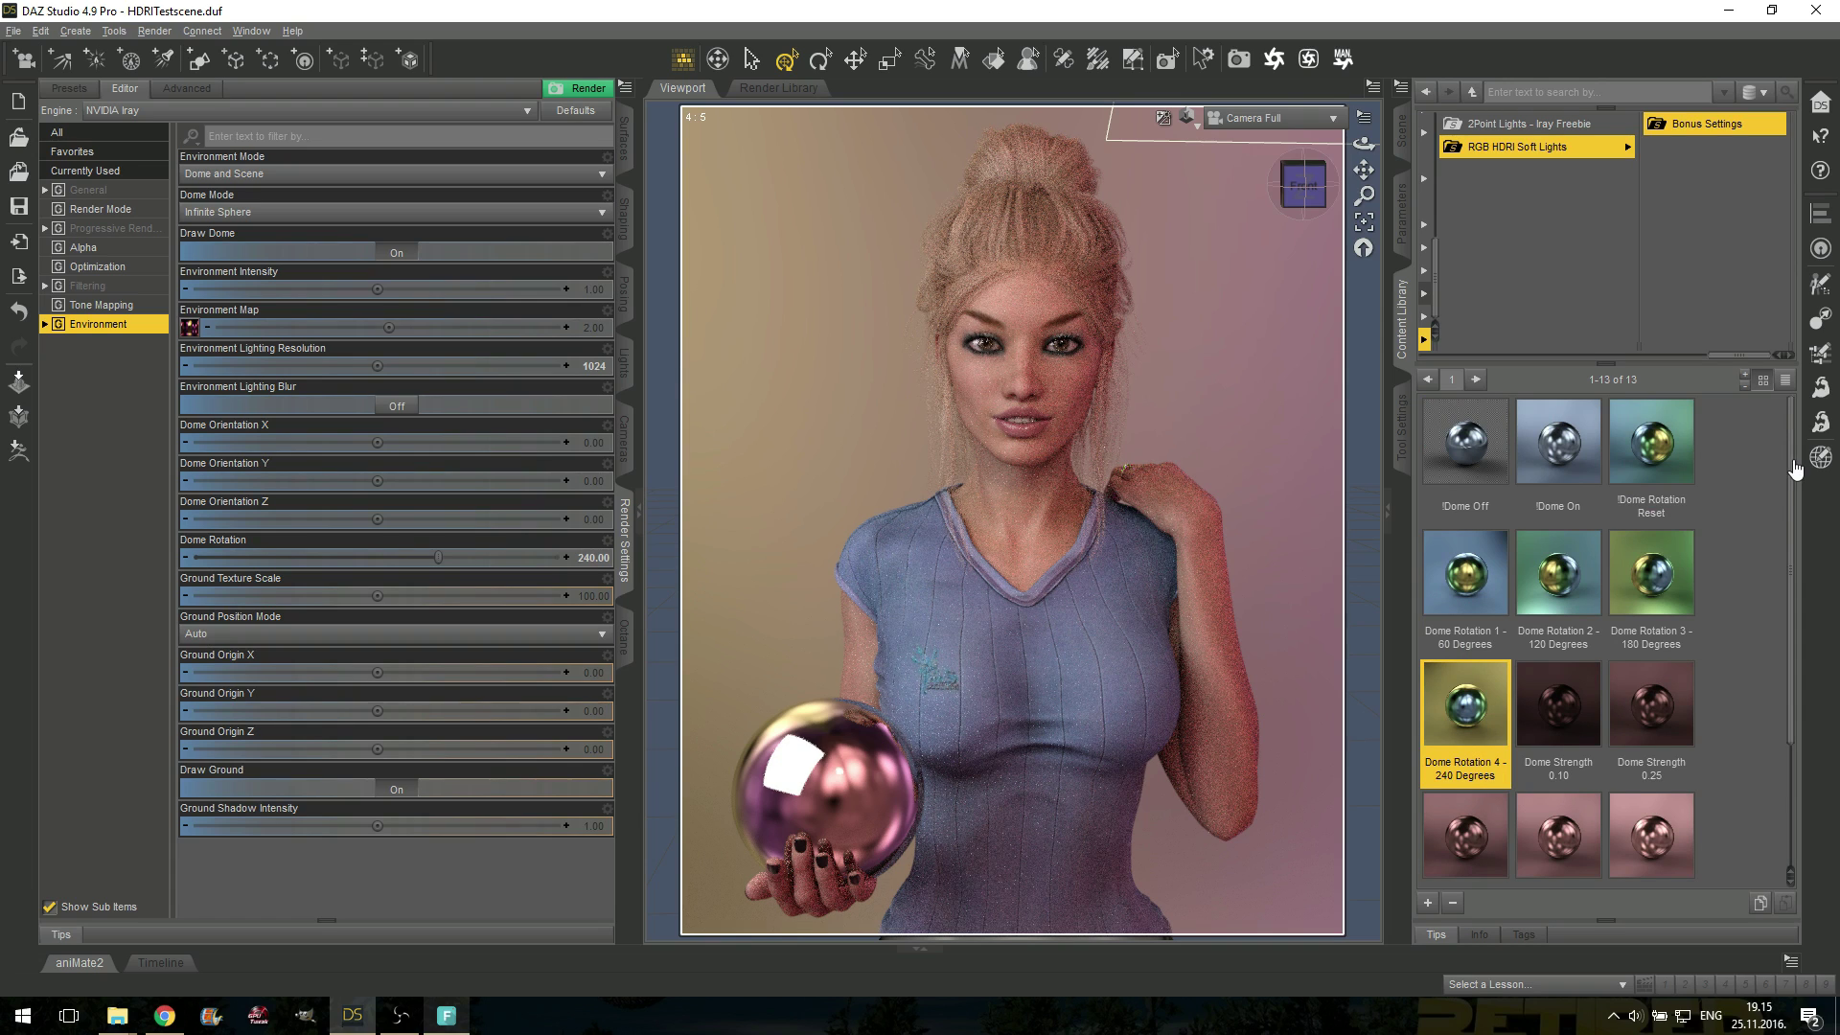
mouse_move(1795, 467)
mouse_down()
mouse_move(1792, 642)
mouse_move(1796, 433)
mouse_up()
drag(1791, 550, 1807, 772)
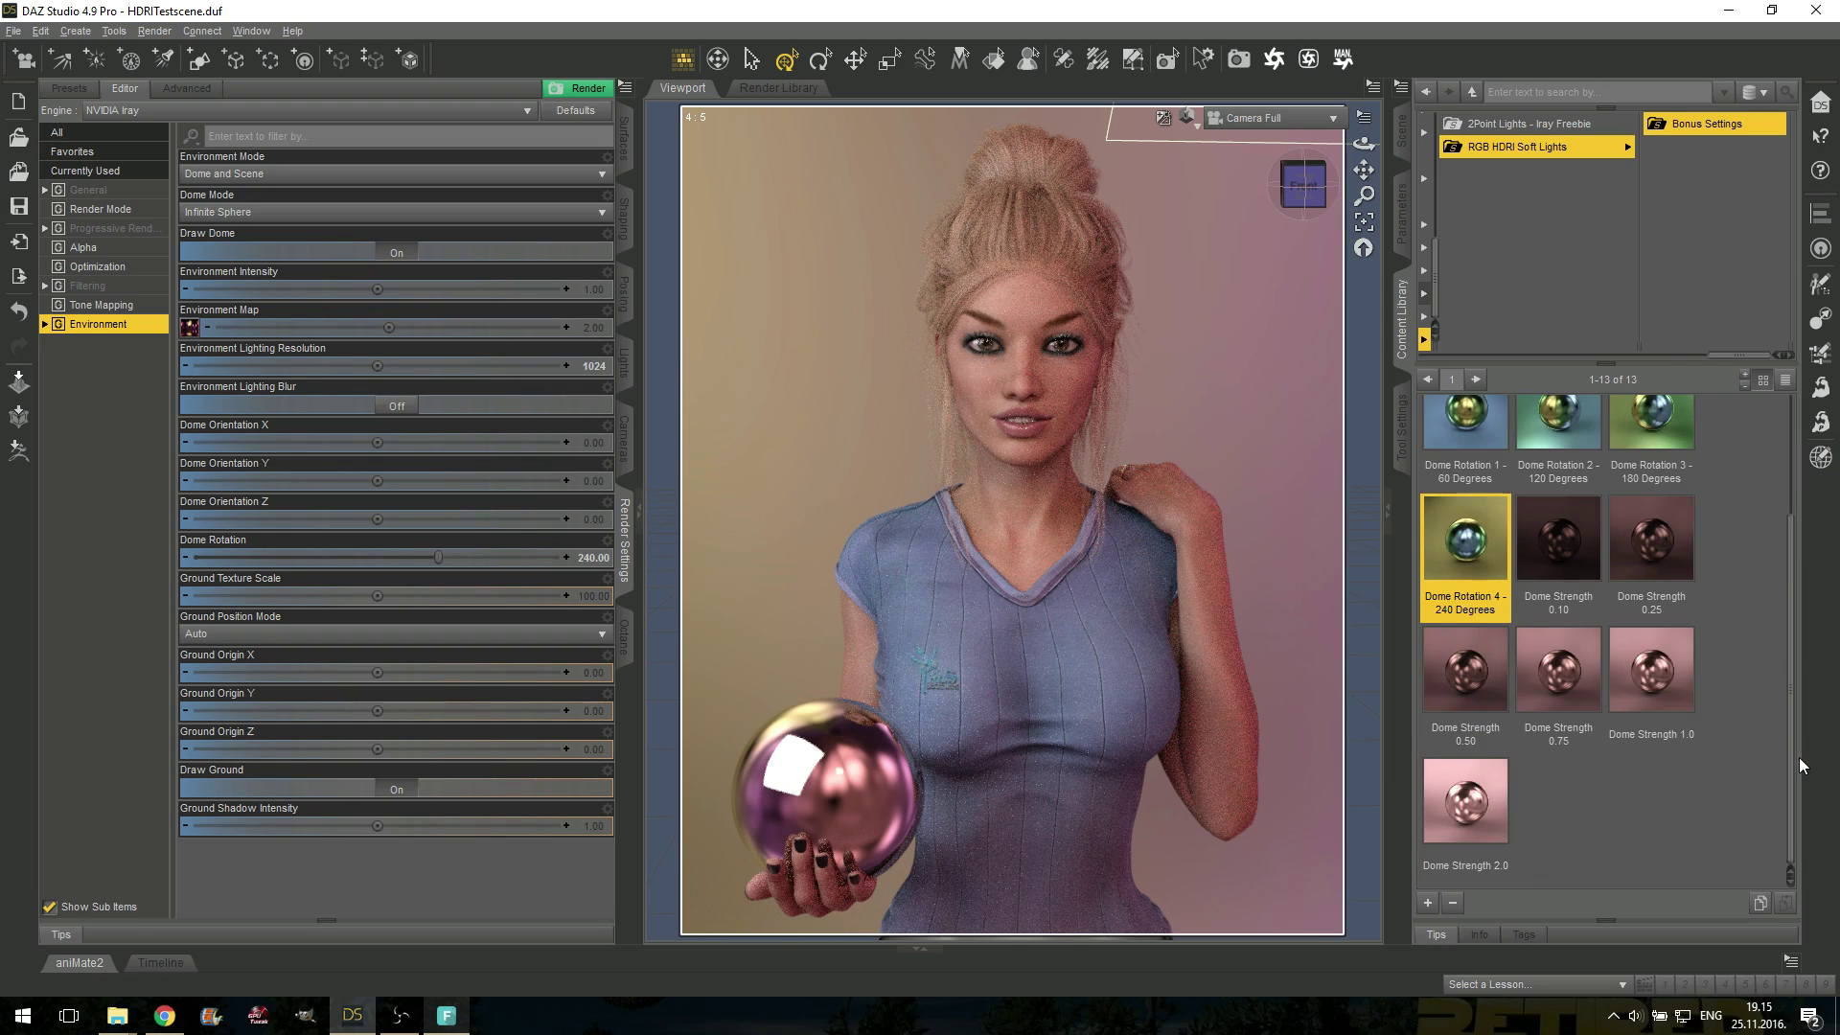
drag(1789, 686, 1803, 503)
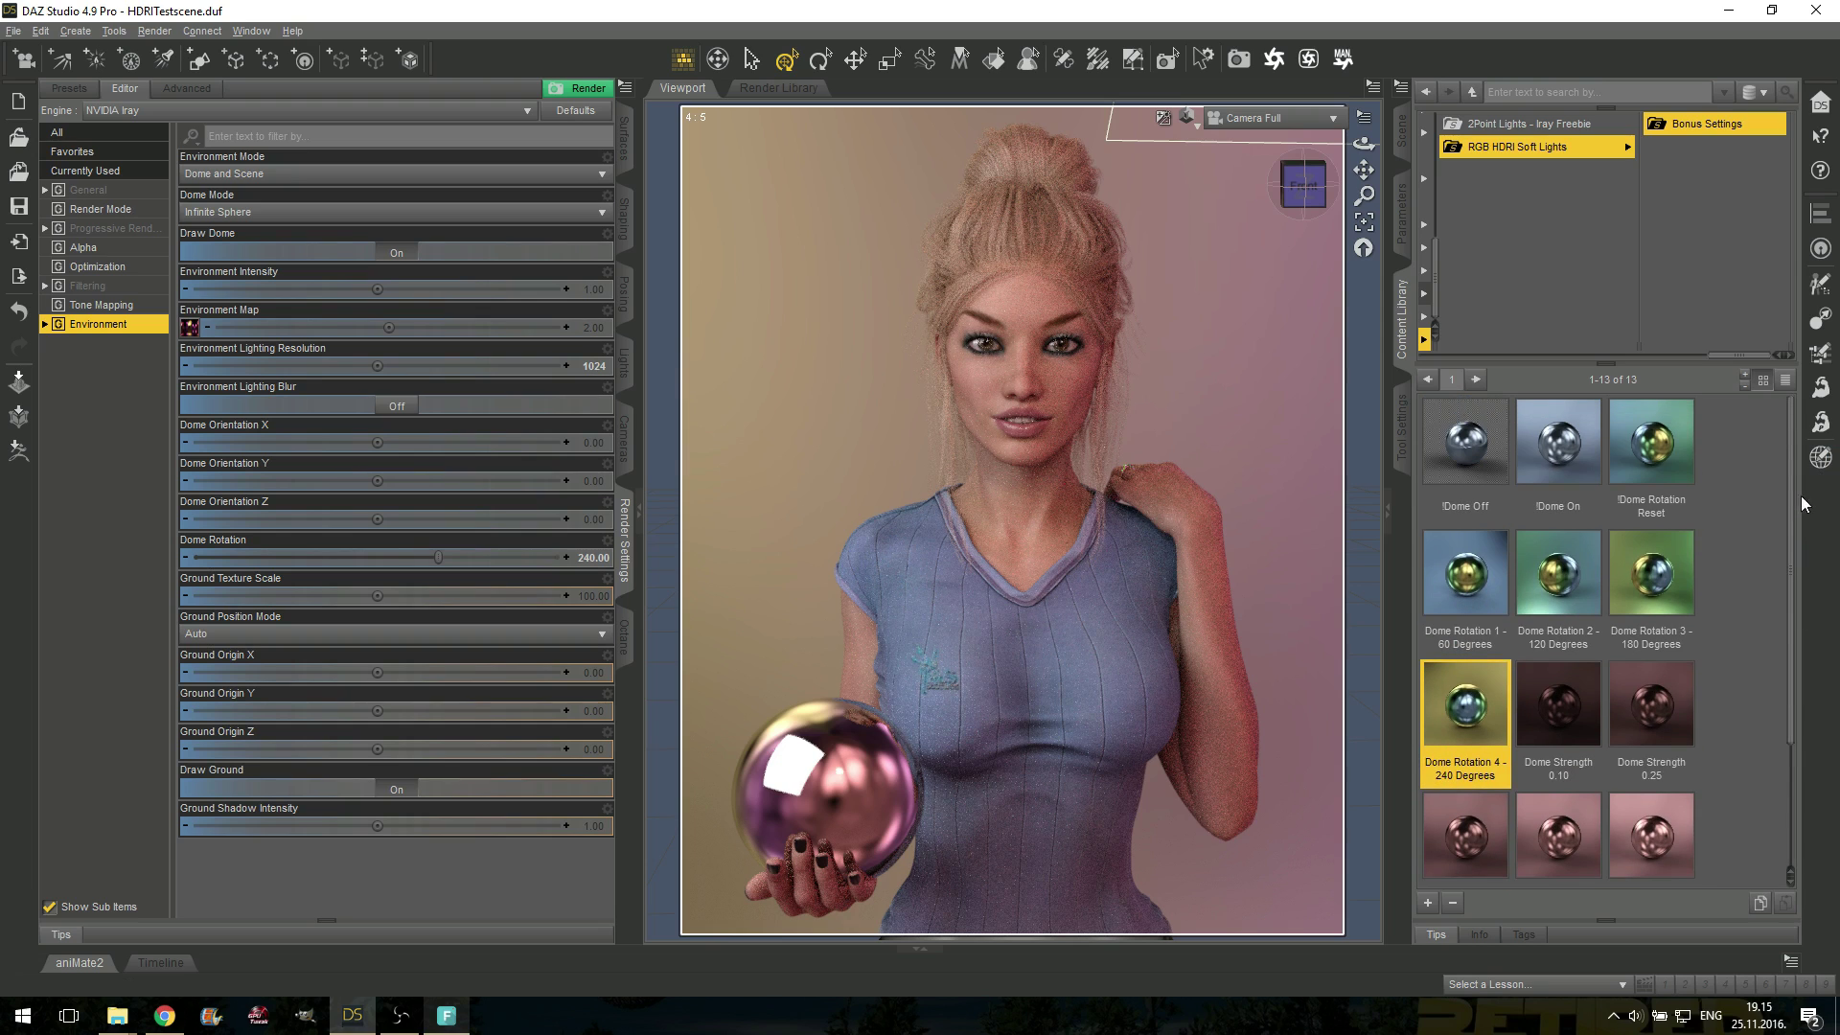